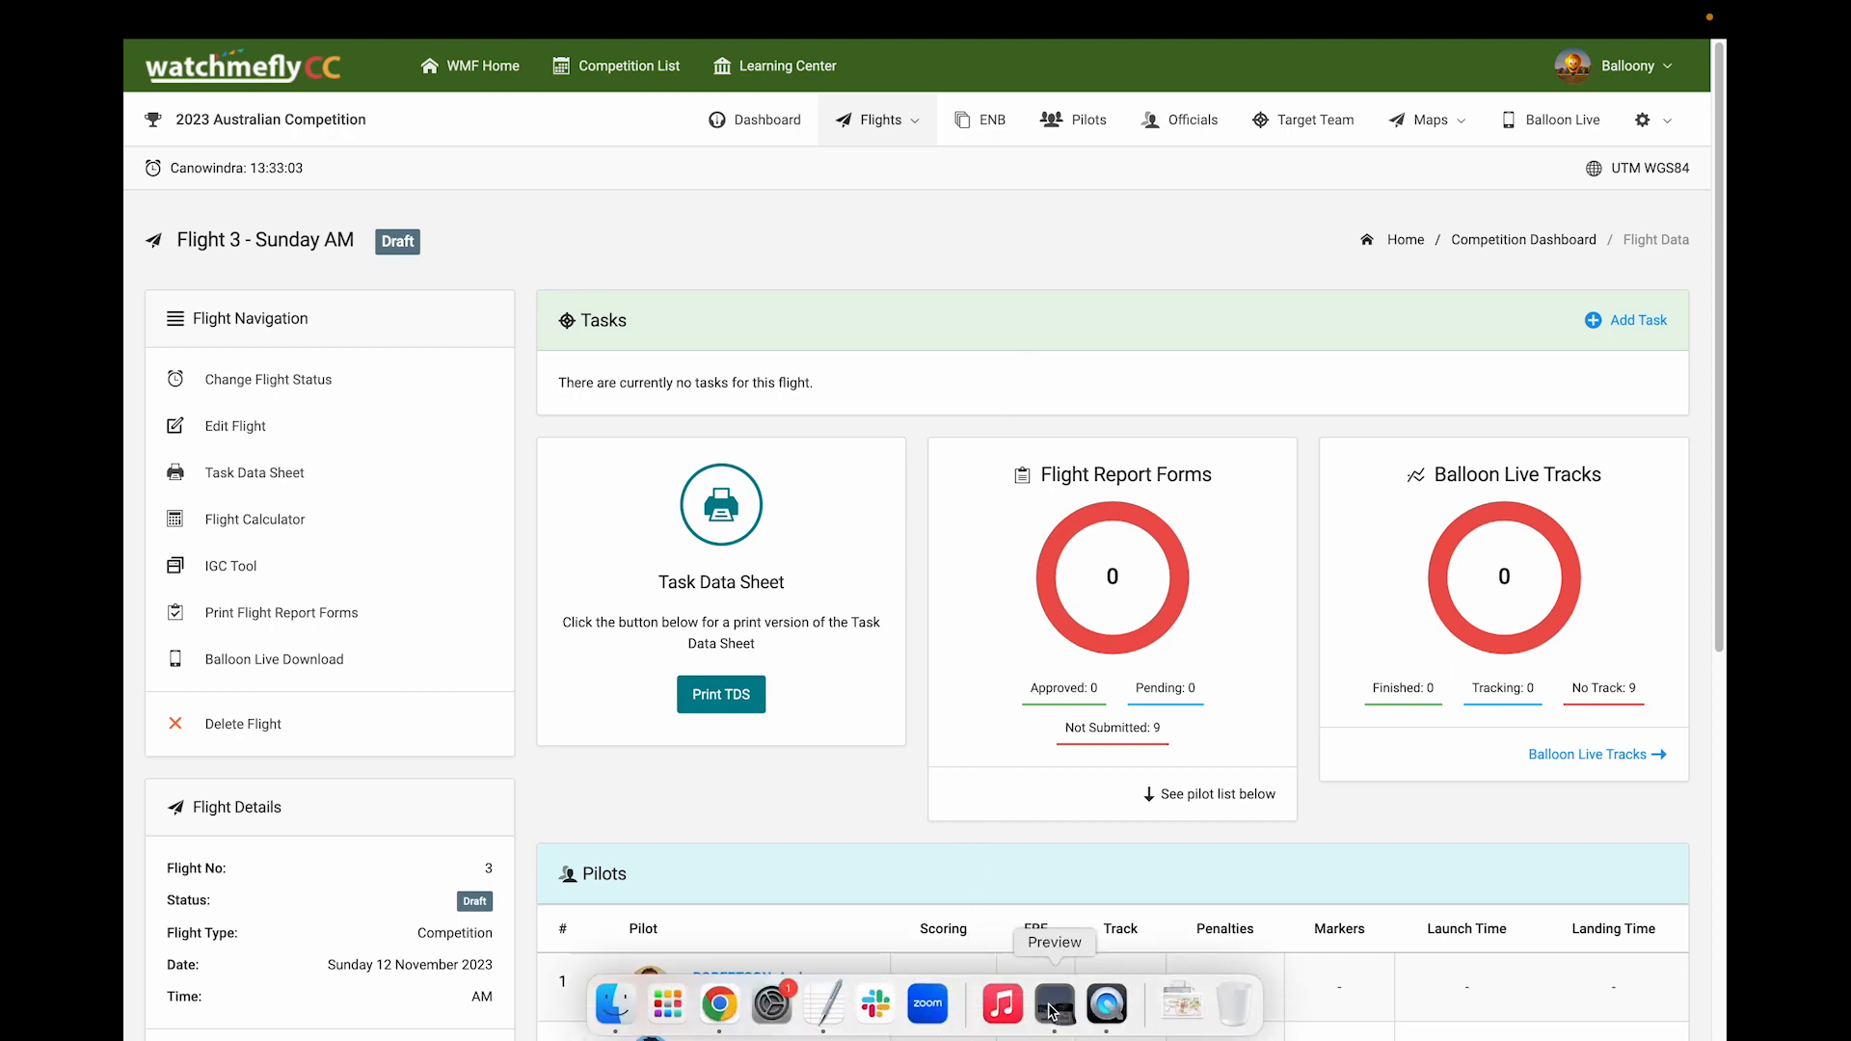
# Step: Check the goal map image in Preview and create a 15.3 - Hesitation Waltz task for Flight 3 in the browser
pyautogui.click(1053, 1011)
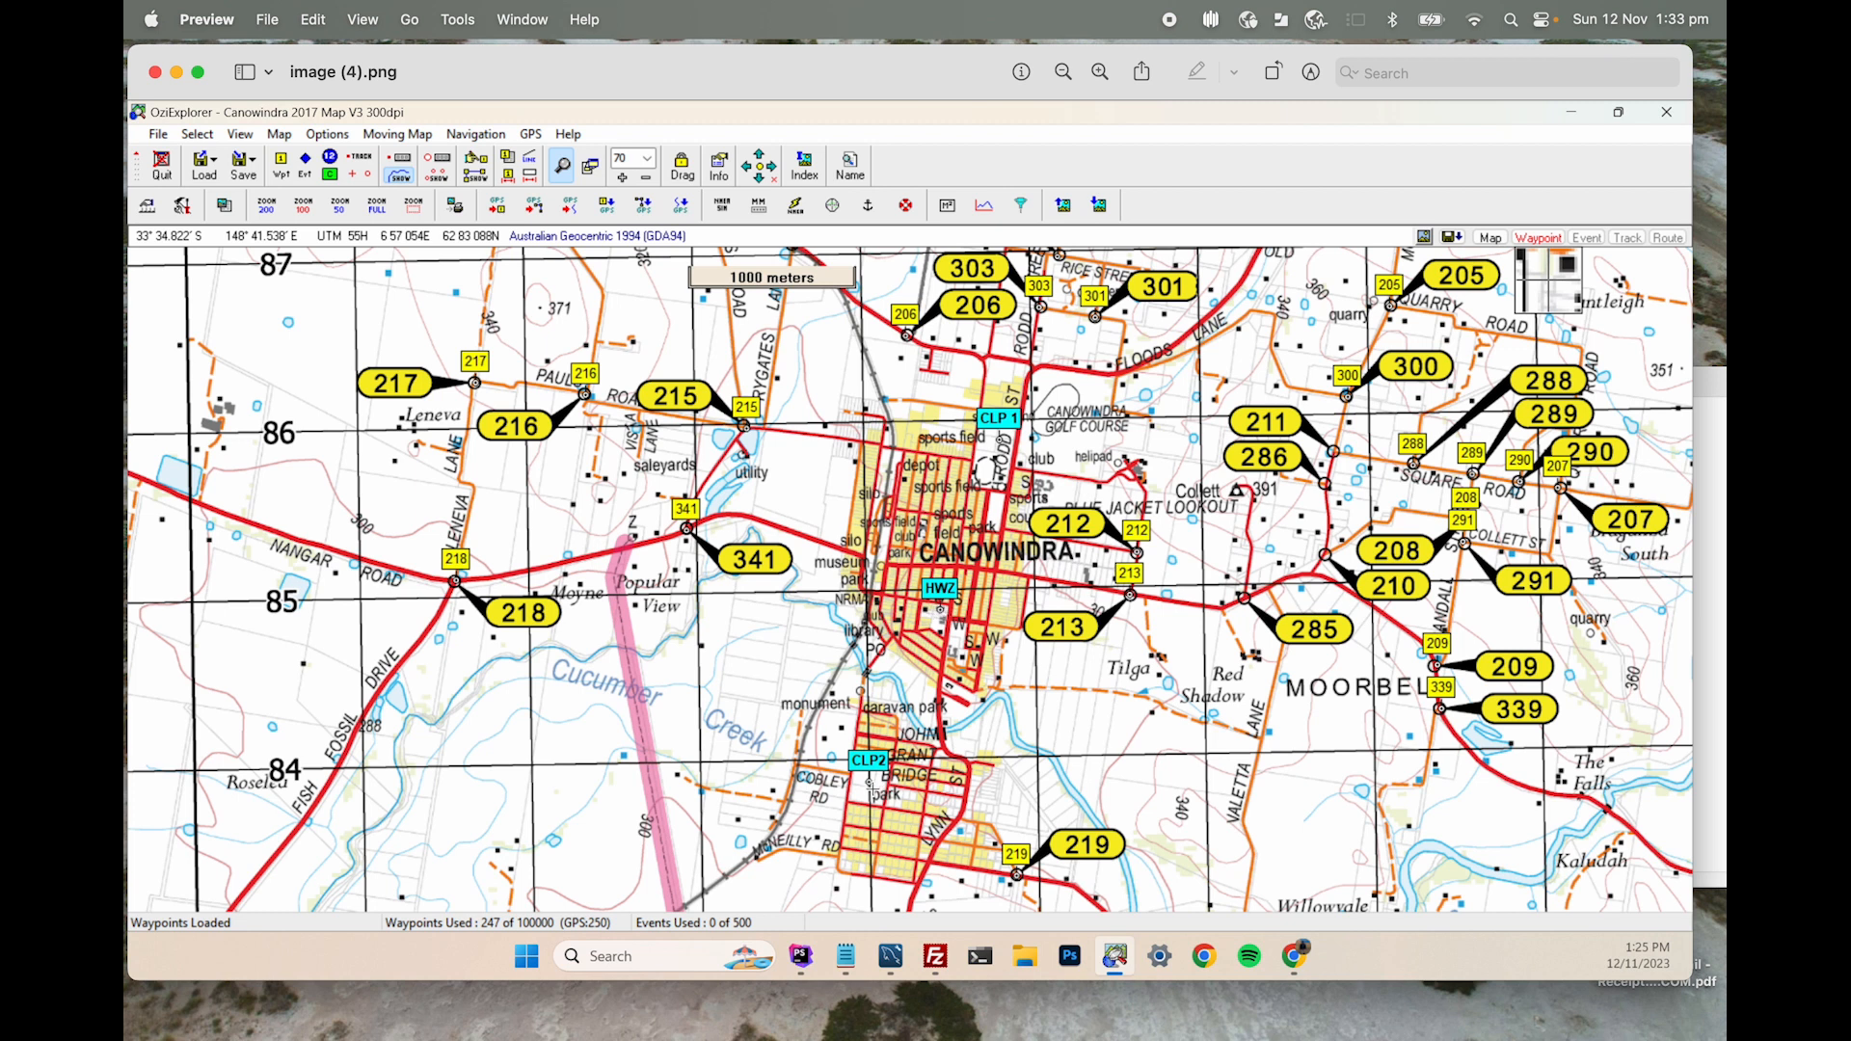
pyautogui.press('super+Tab')
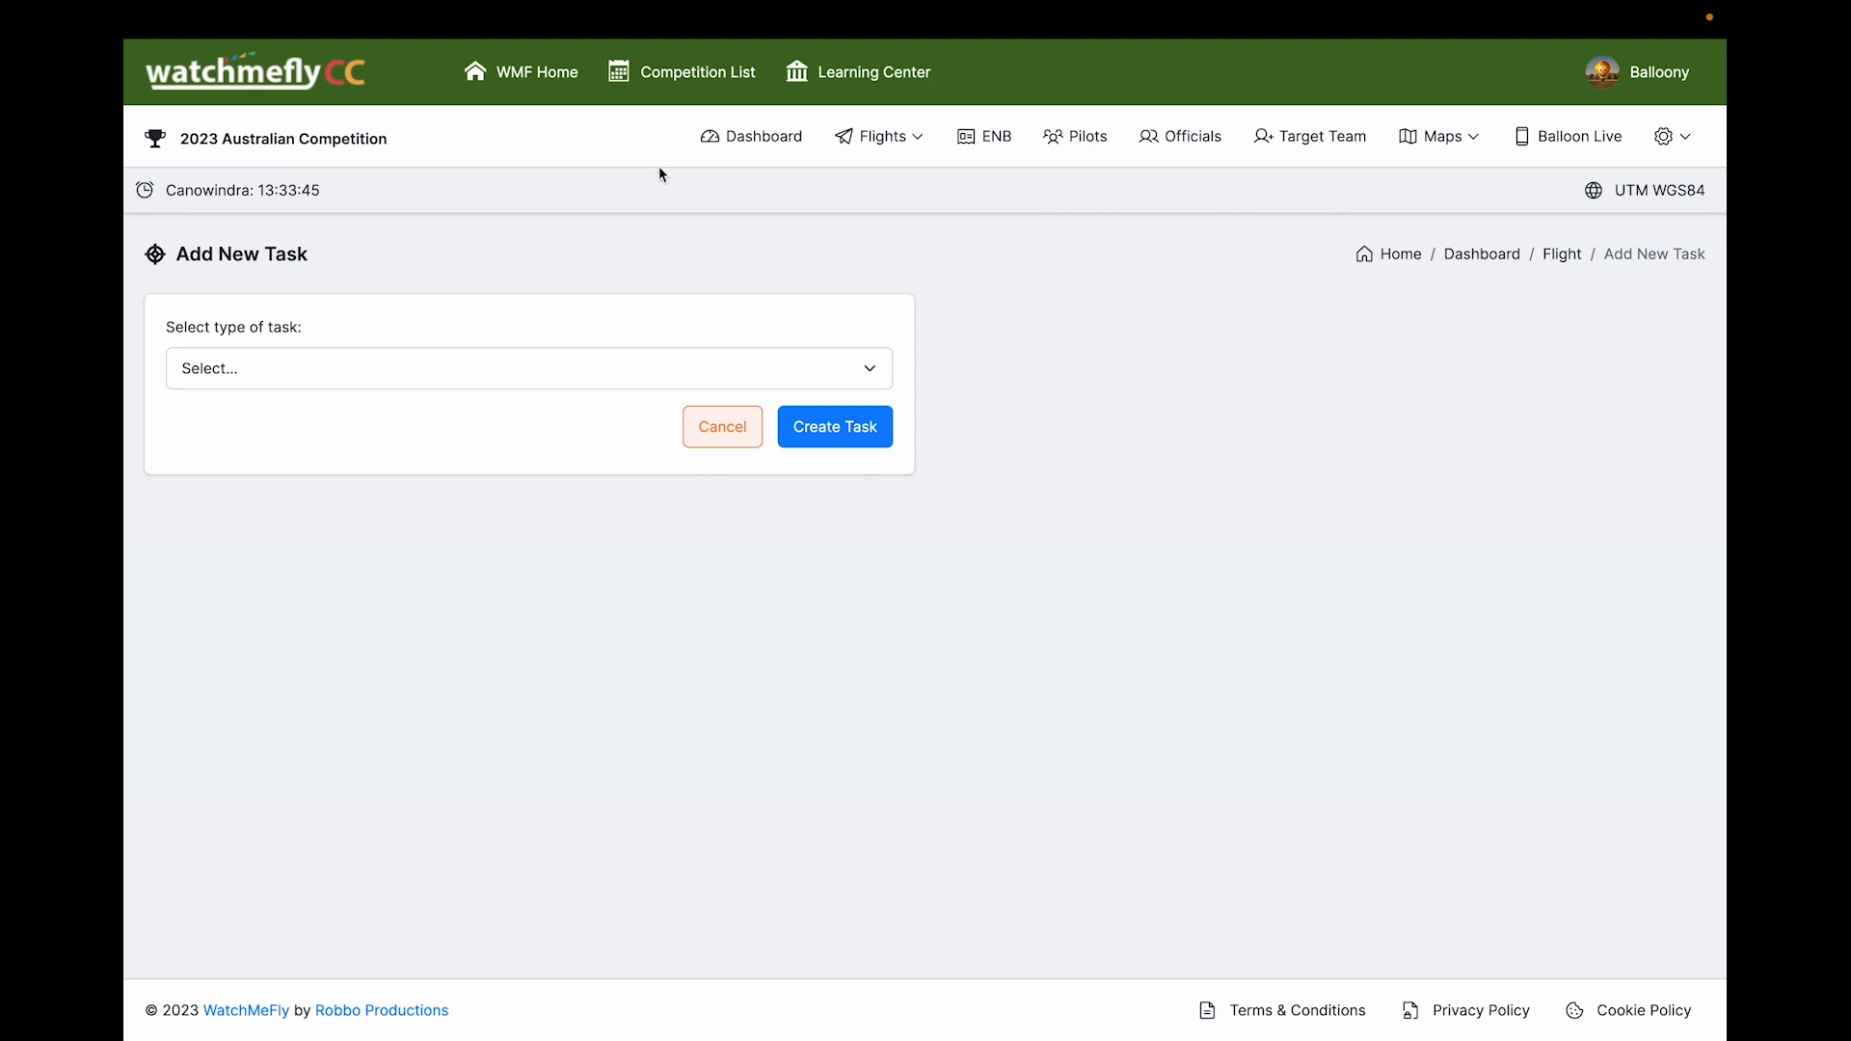
pyautogui.click(466, 374)
pyautogui.click(347, 546)
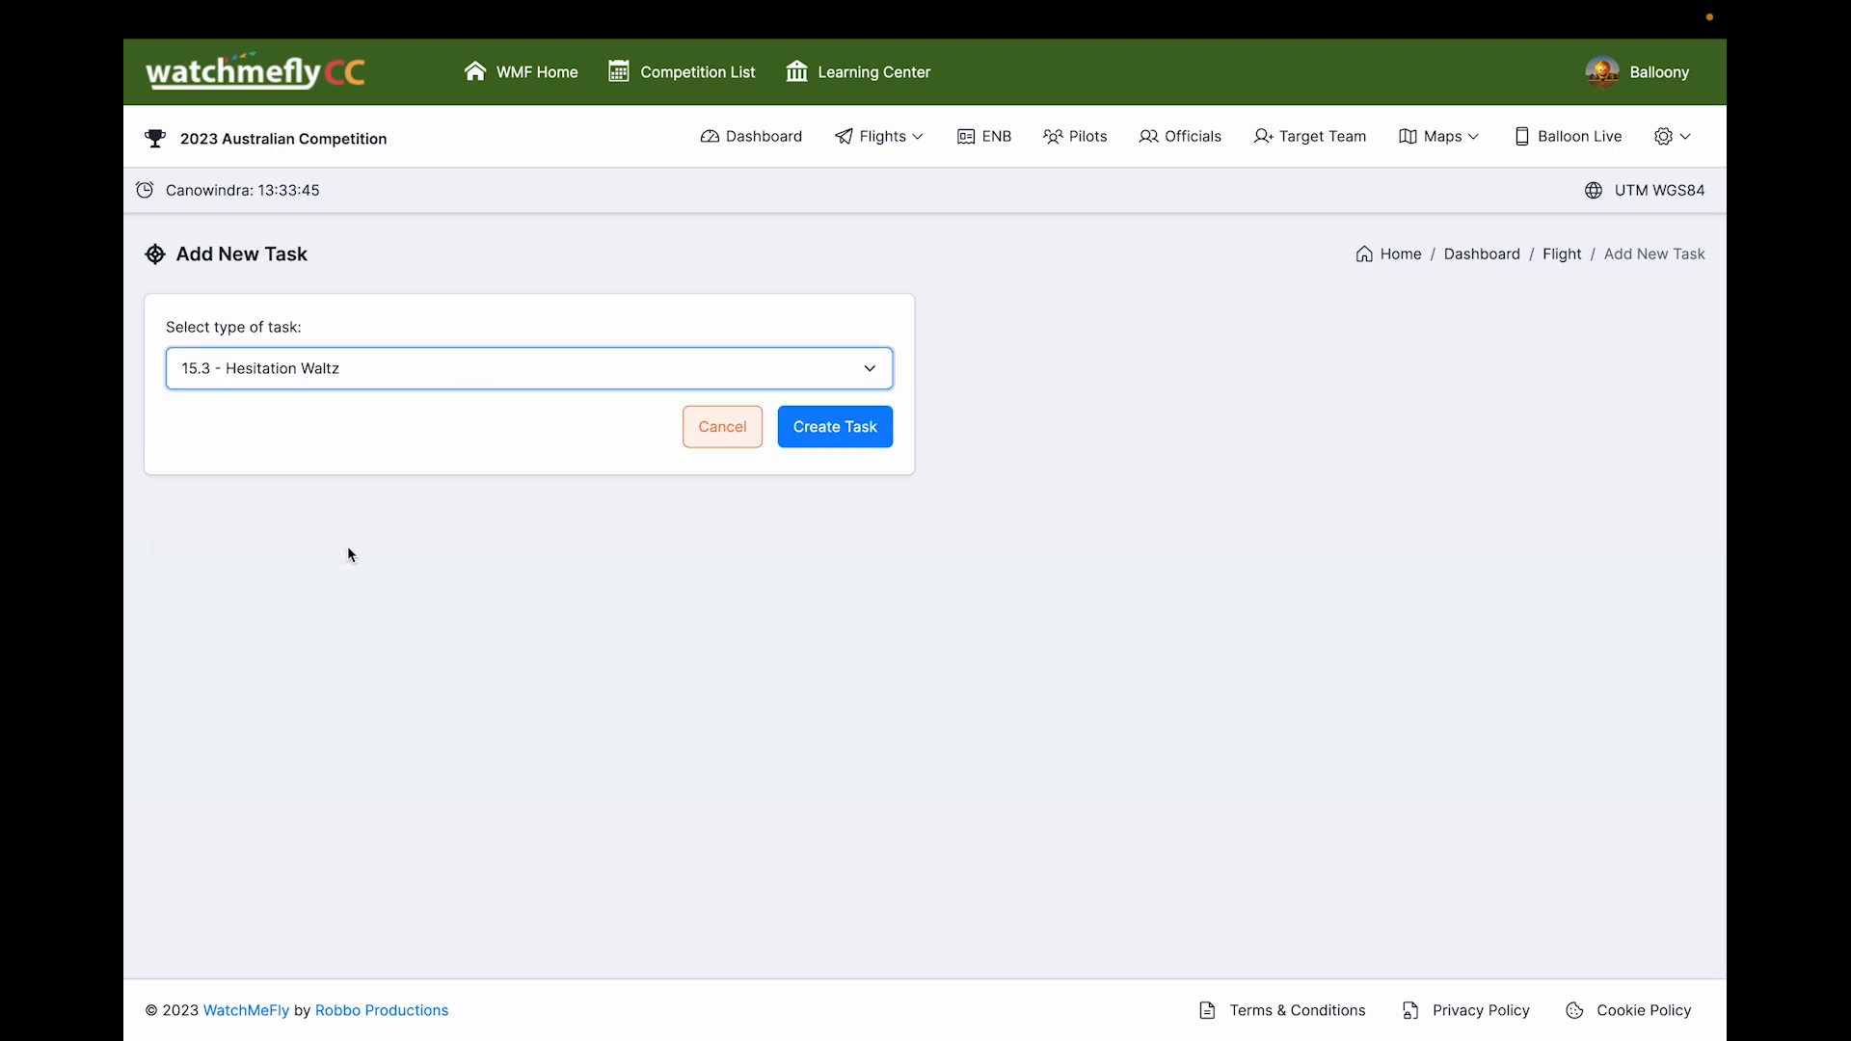
pyautogui.click(827, 447)
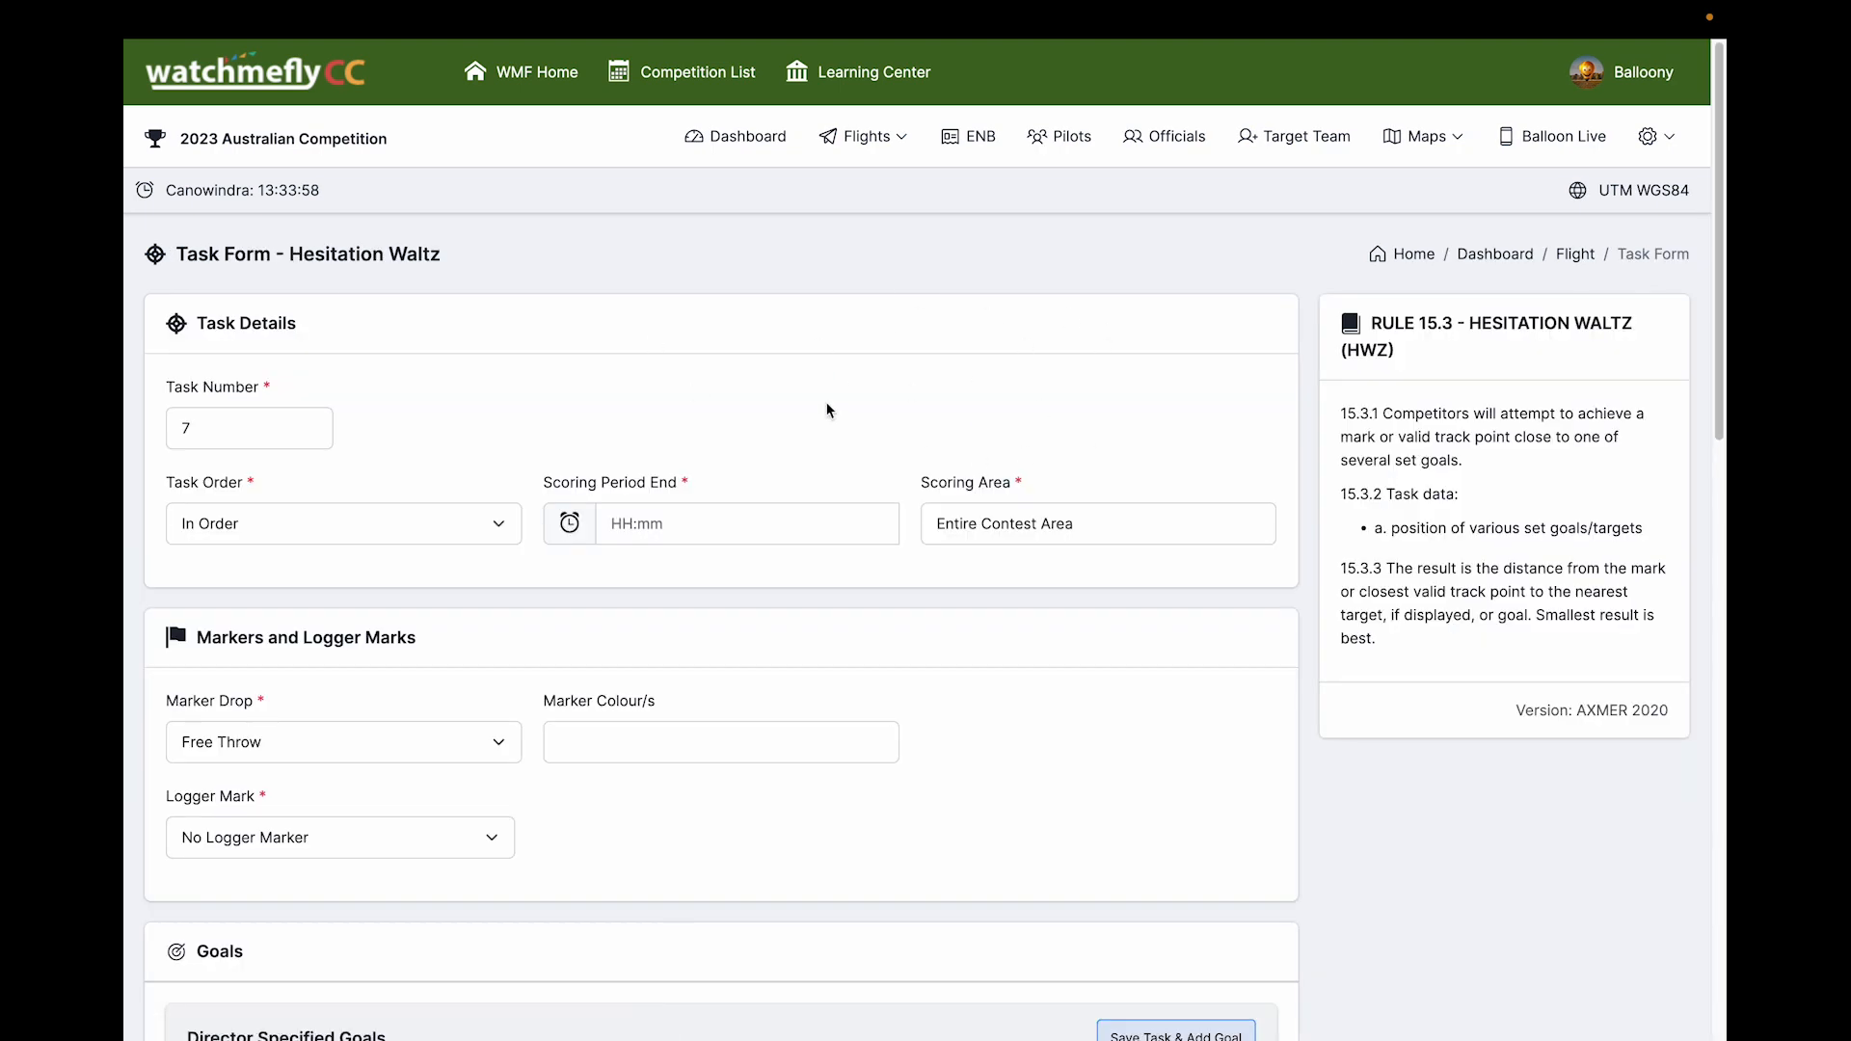
# Step: Set the task's scoring period end to 08:00, marker drop to By Gravity, marker colour to Green and logger mark to 1
pyautogui.click(643, 525)
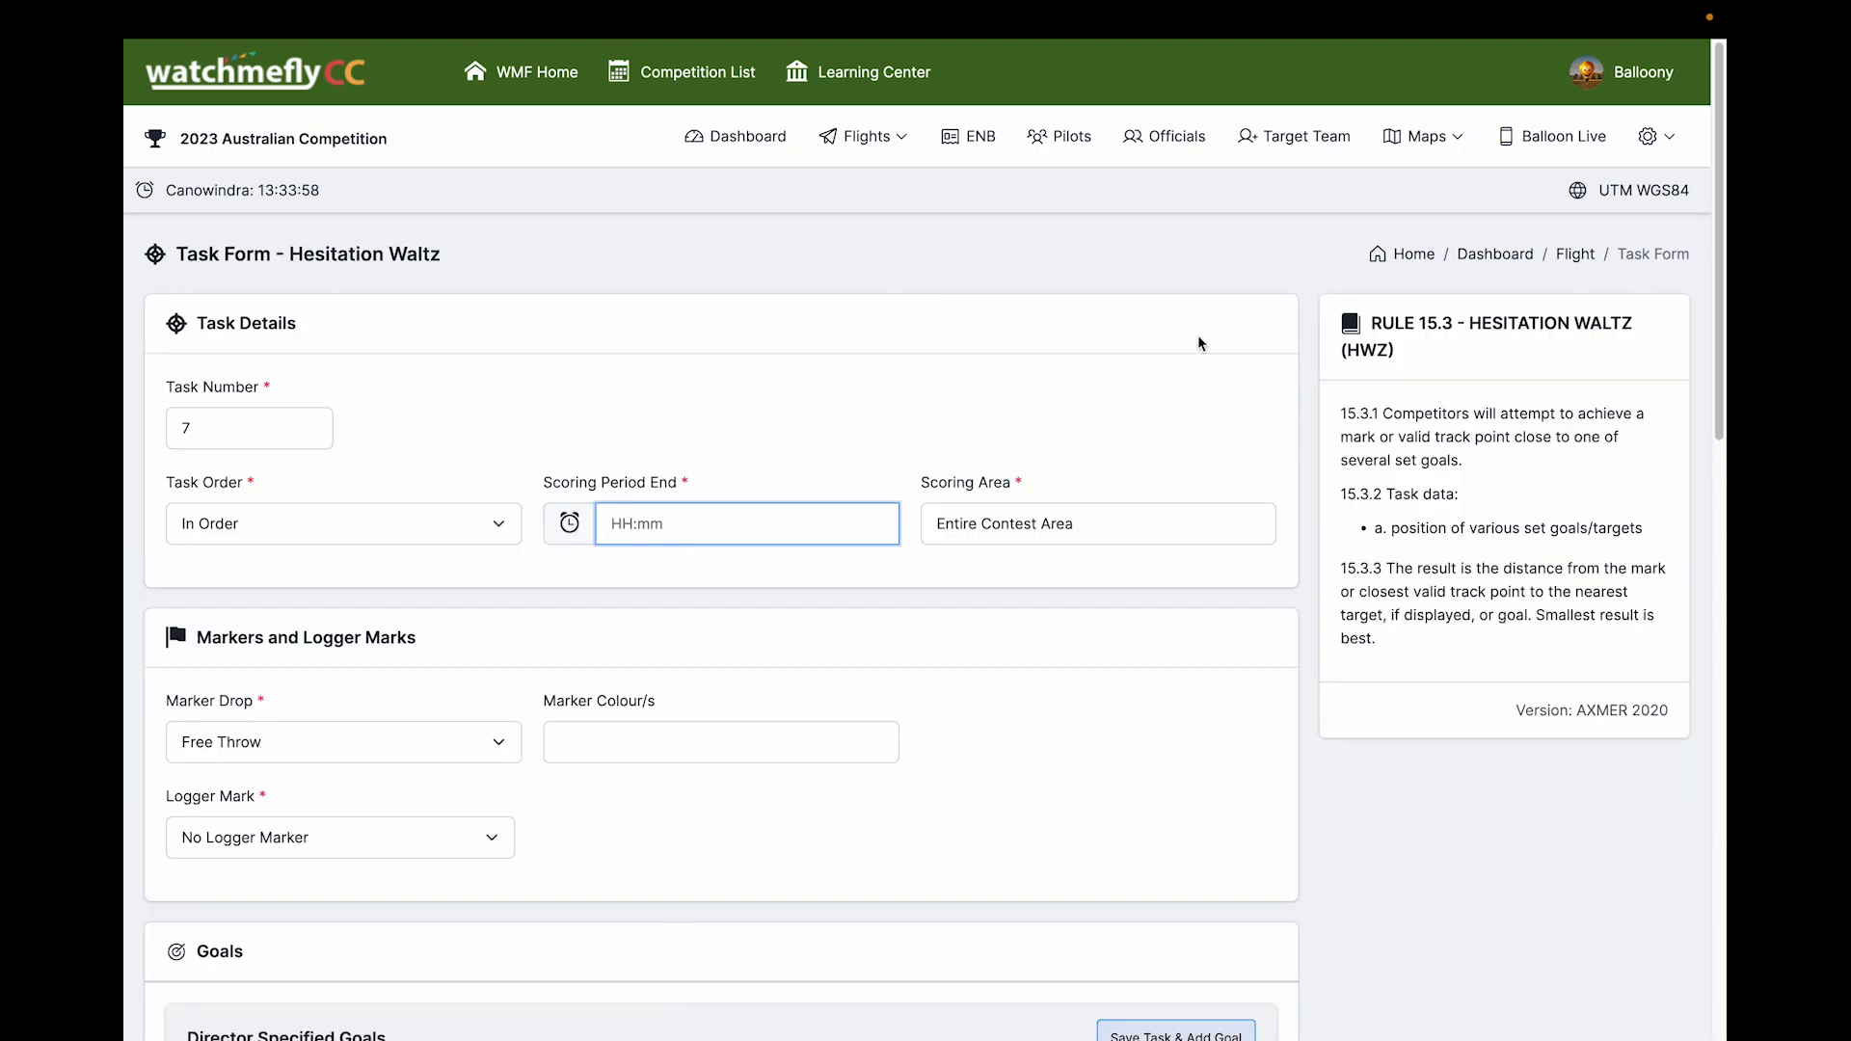
pyautogui.write('08:00')
pyautogui.click(470, 755)
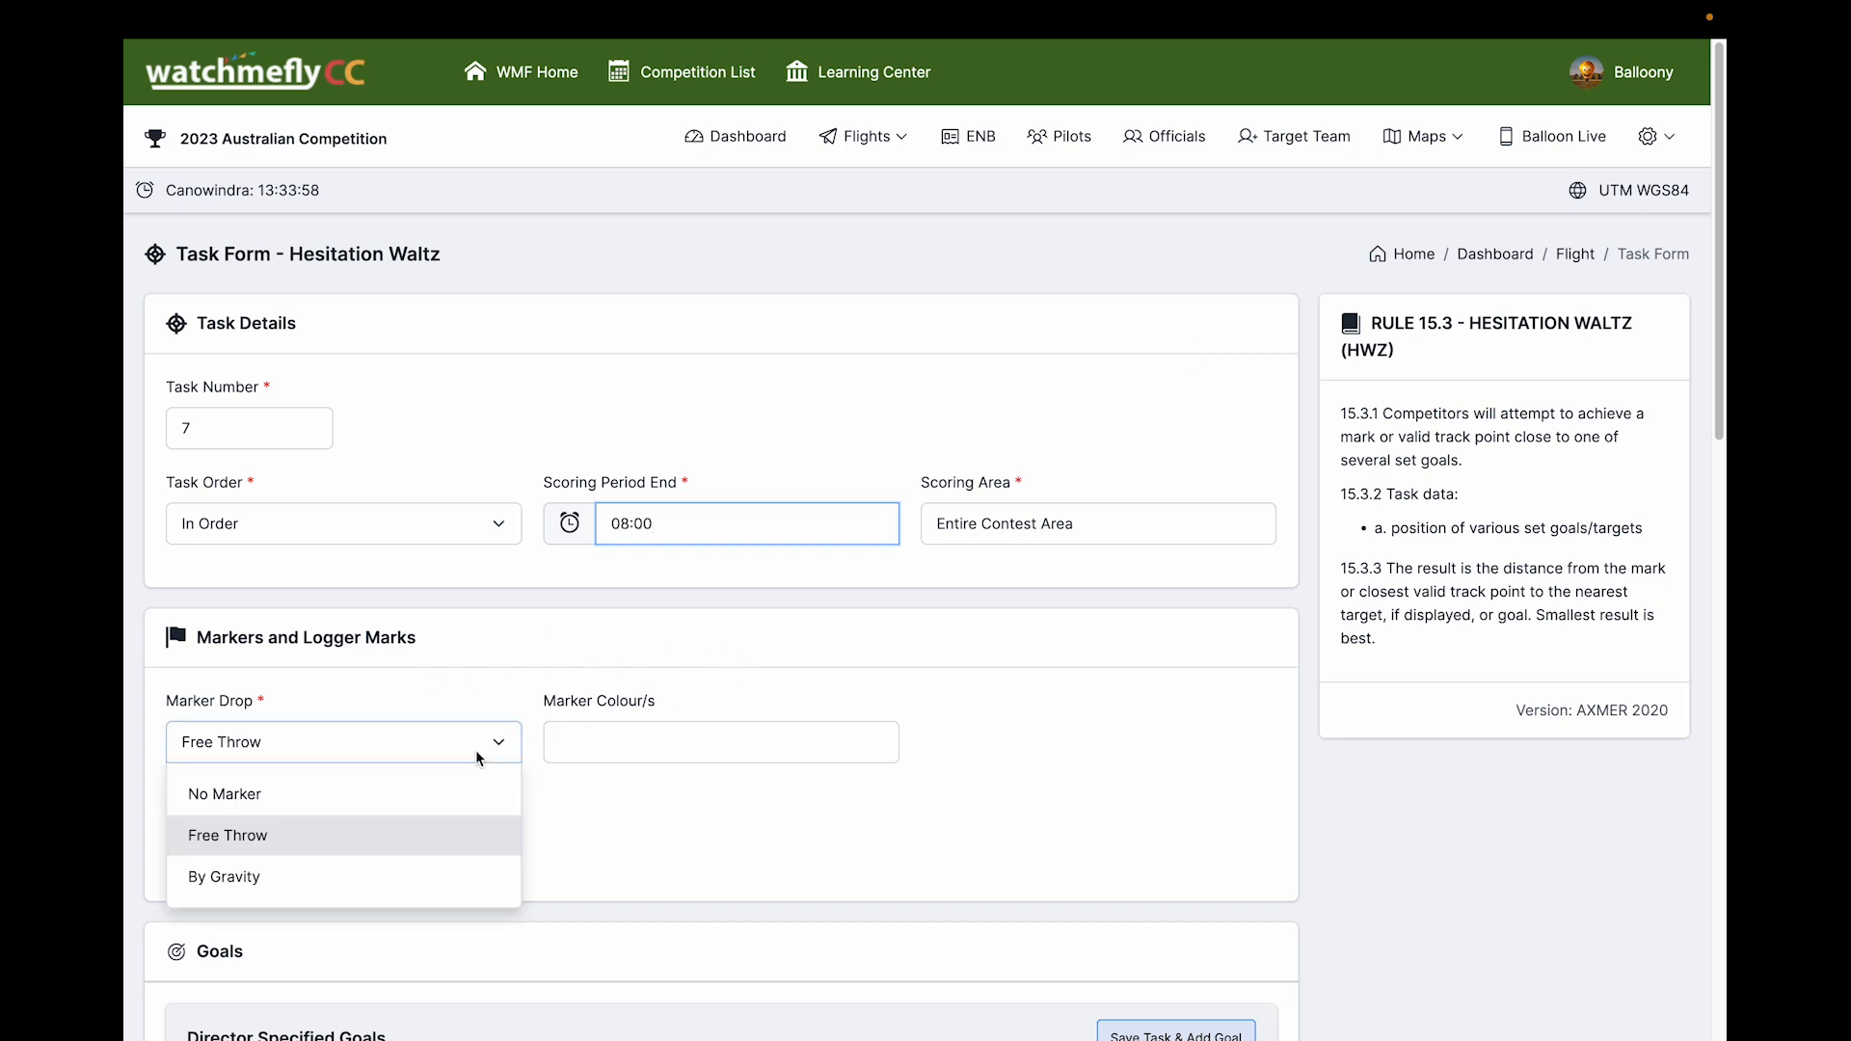
pyautogui.click(375, 879)
pyautogui.click(556, 743)
pyautogui.write('Green')
pyautogui.click(434, 837)
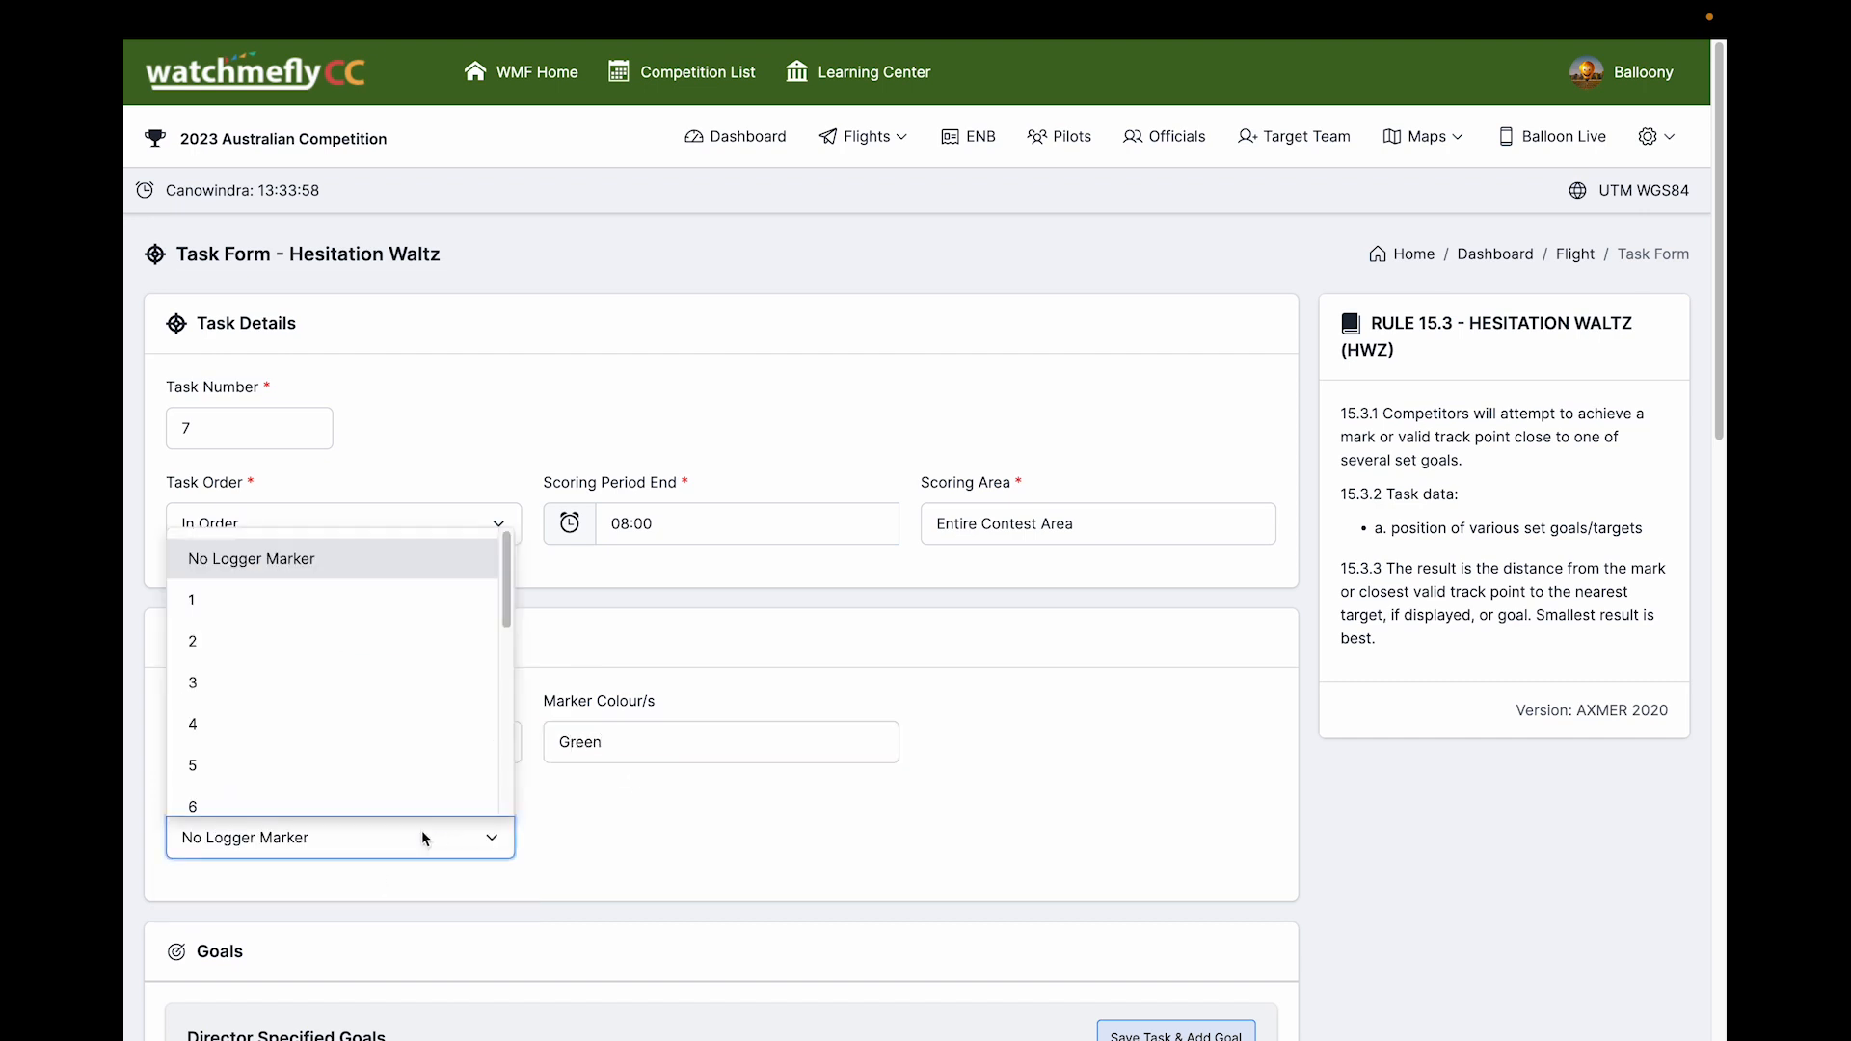
pyautogui.click(253, 608)
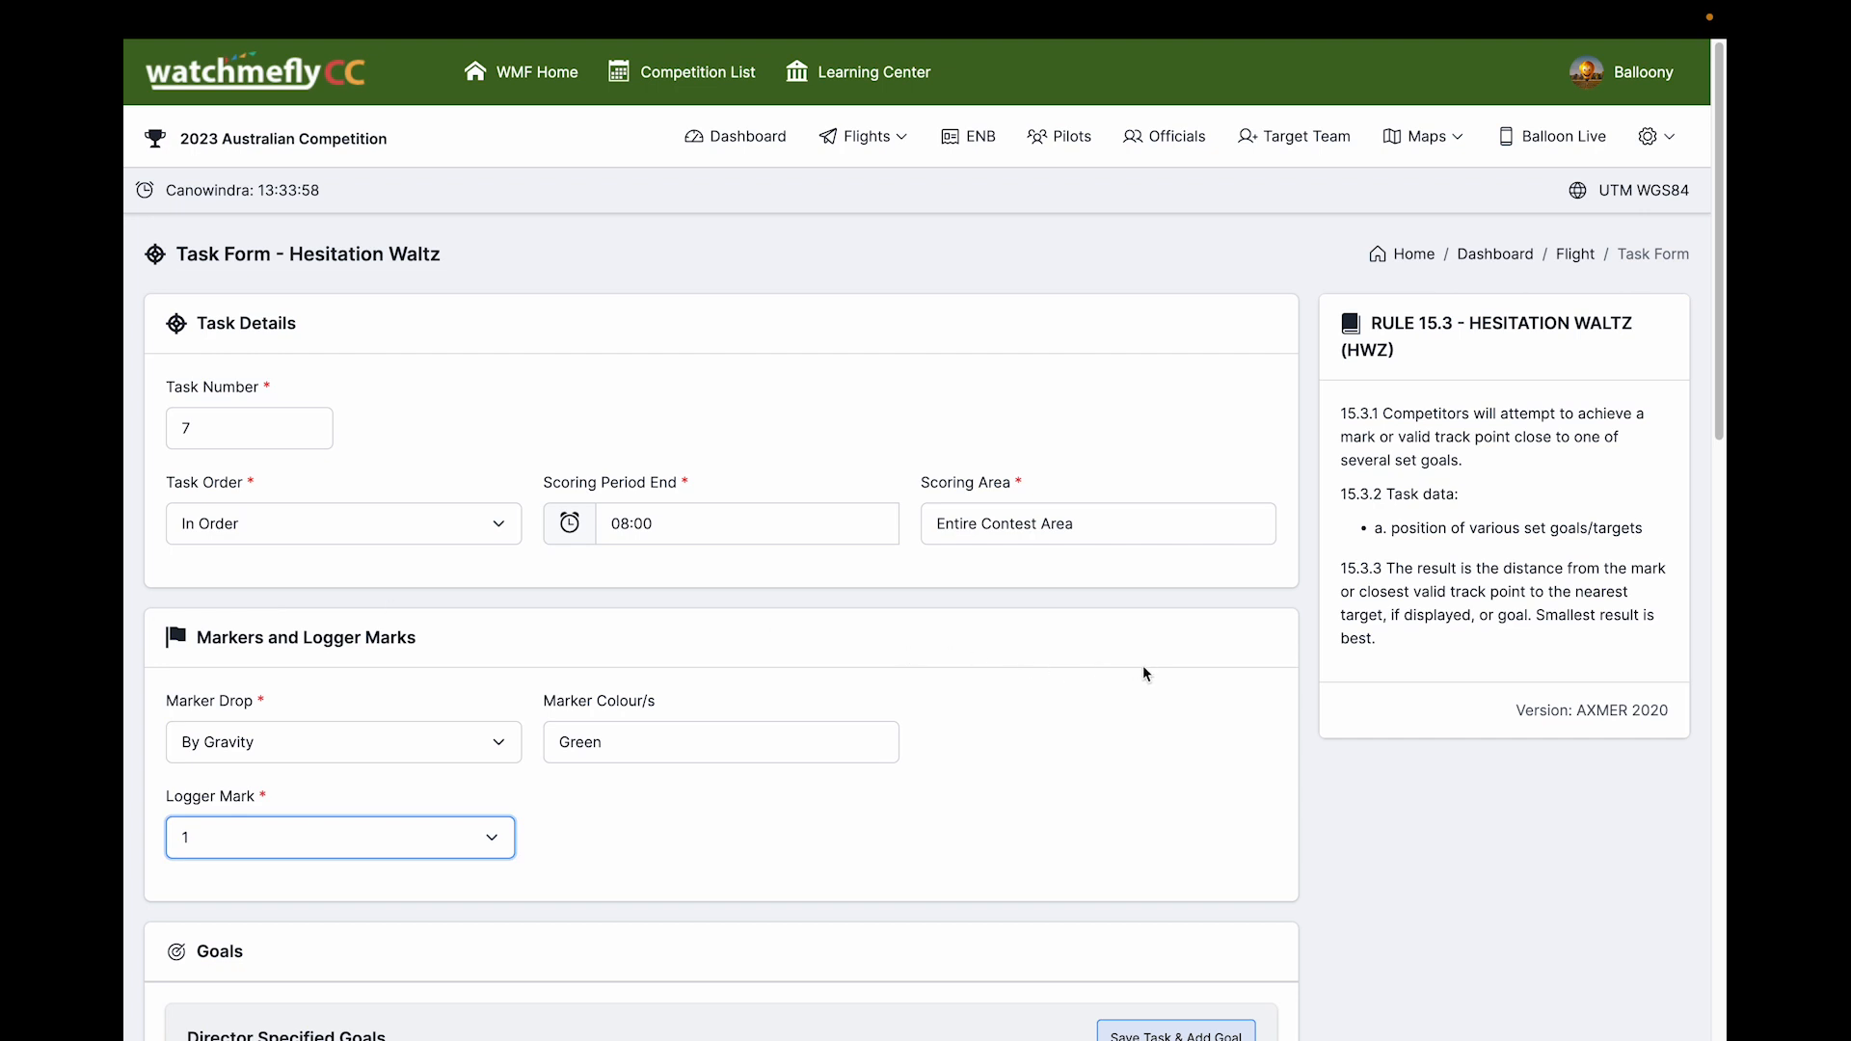
# Step: Save the task and start a new goal using the existing goal CLP 1 from the goal list
pyautogui.scroll(-5, 1415, 784)
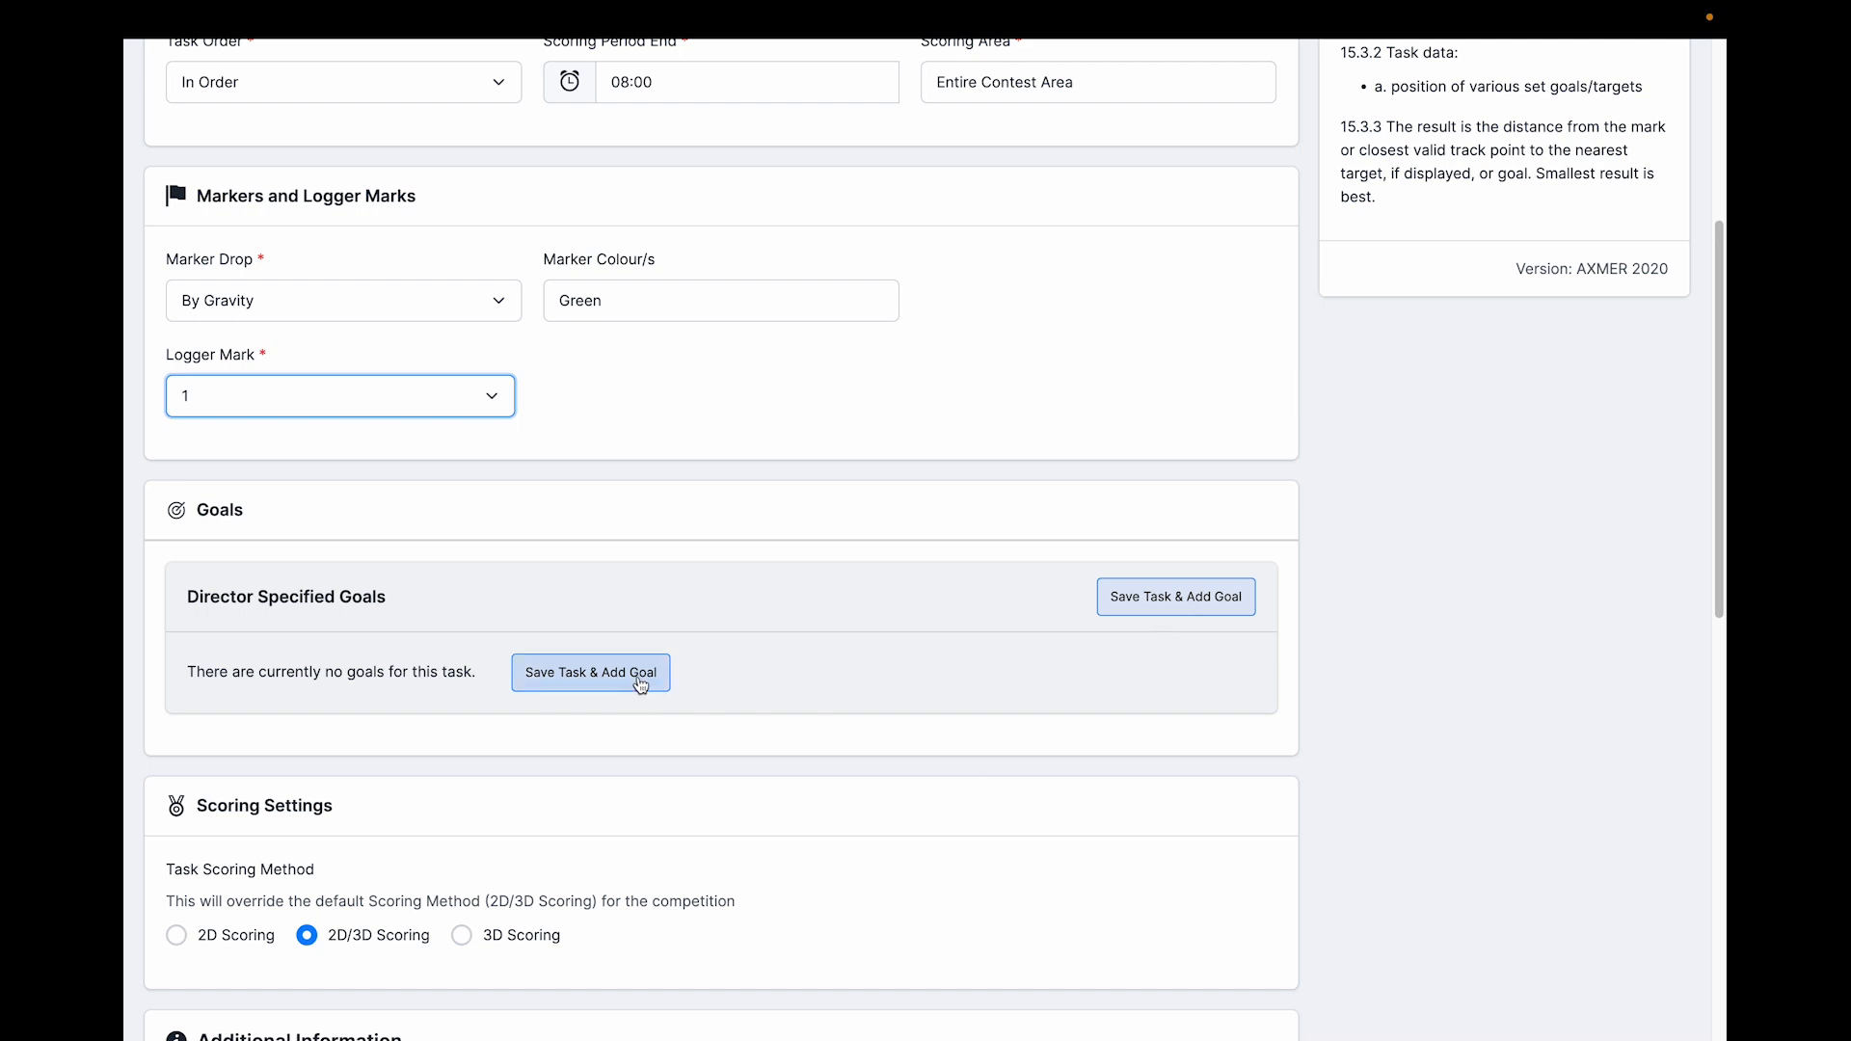
pyautogui.click(584, 682)
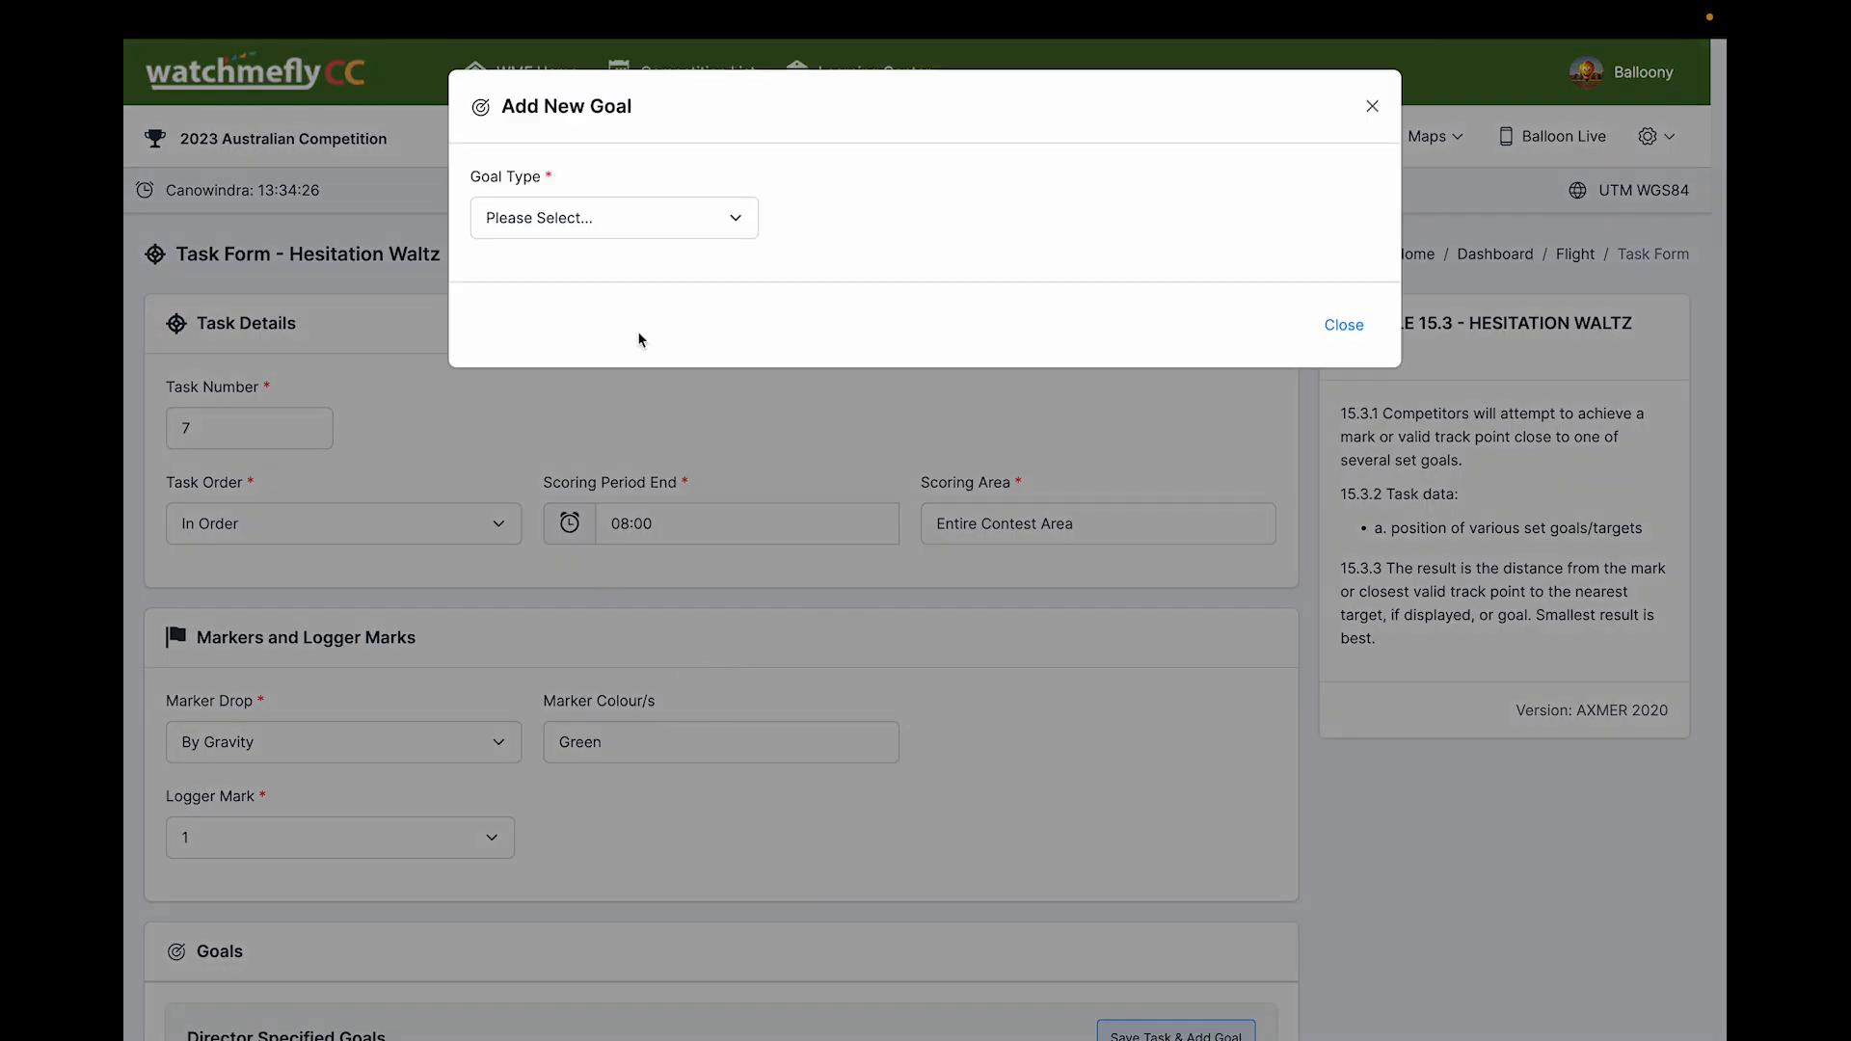
pyautogui.click(748, 228)
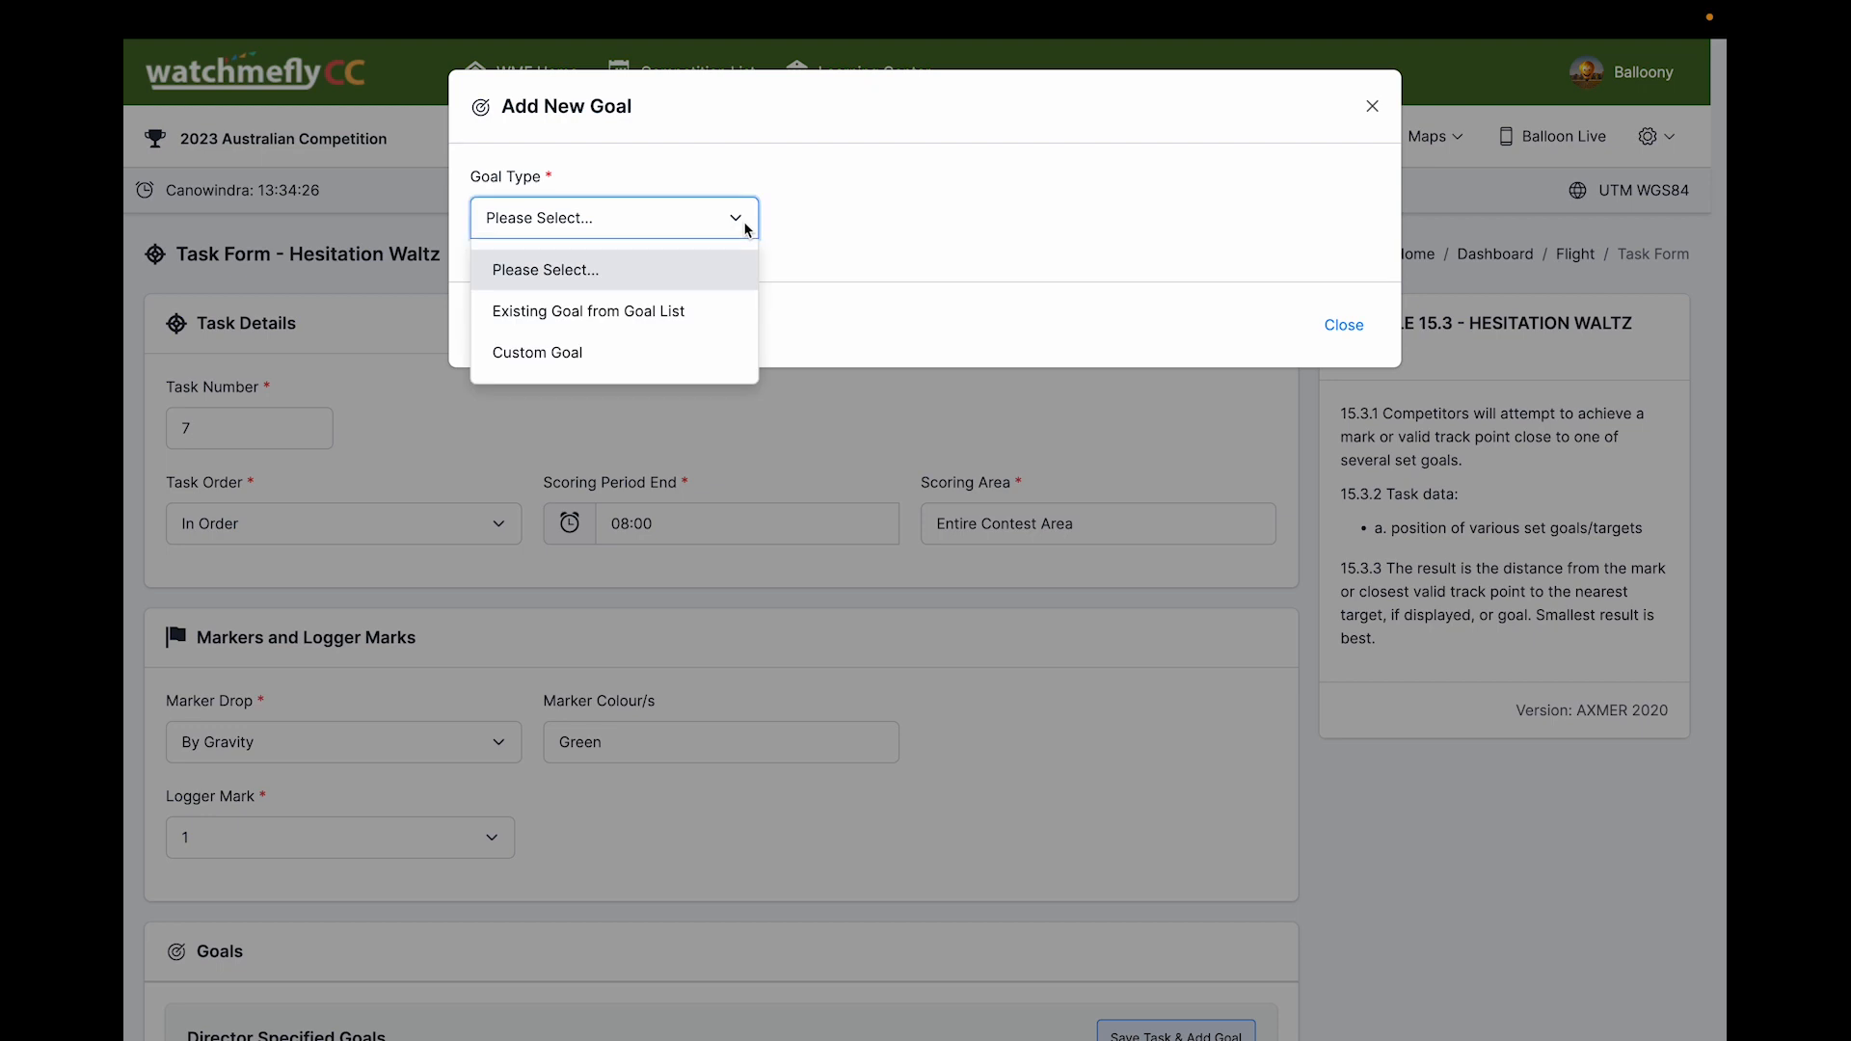
pyautogui.click(634, 310)
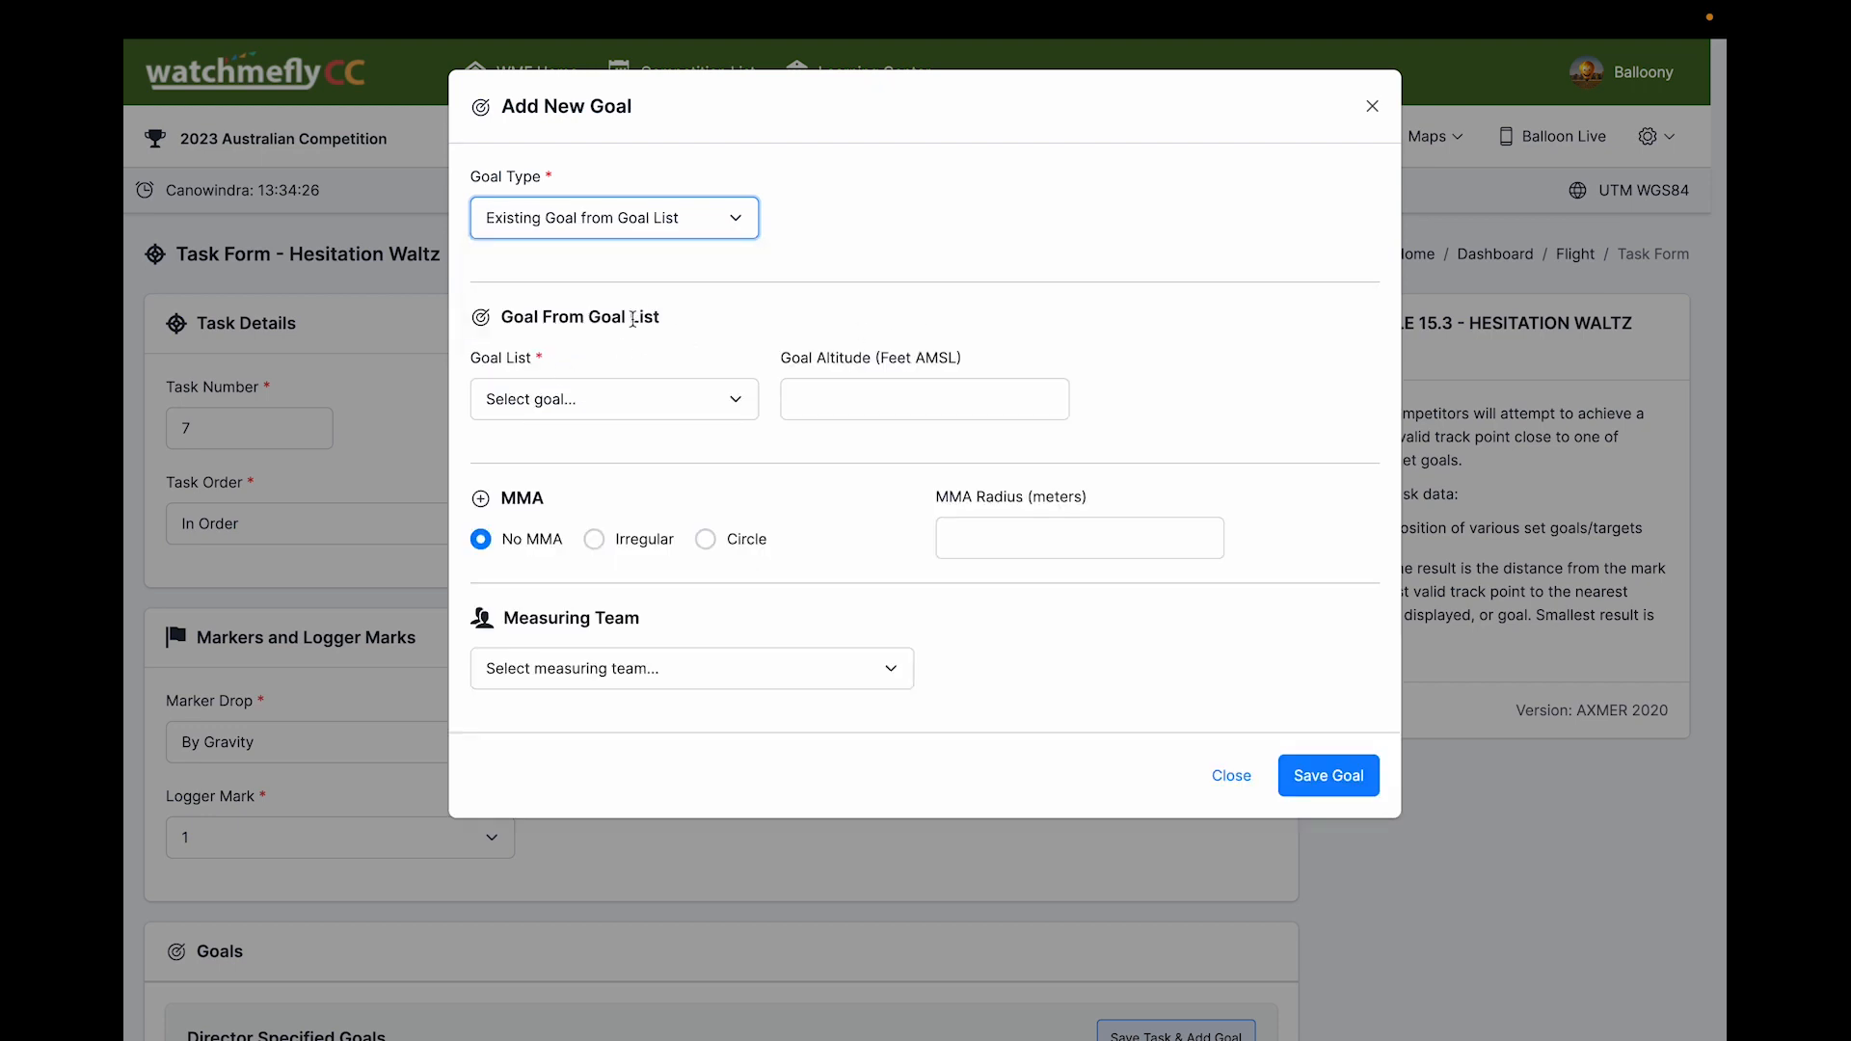
pyautogui.click(735, 400)
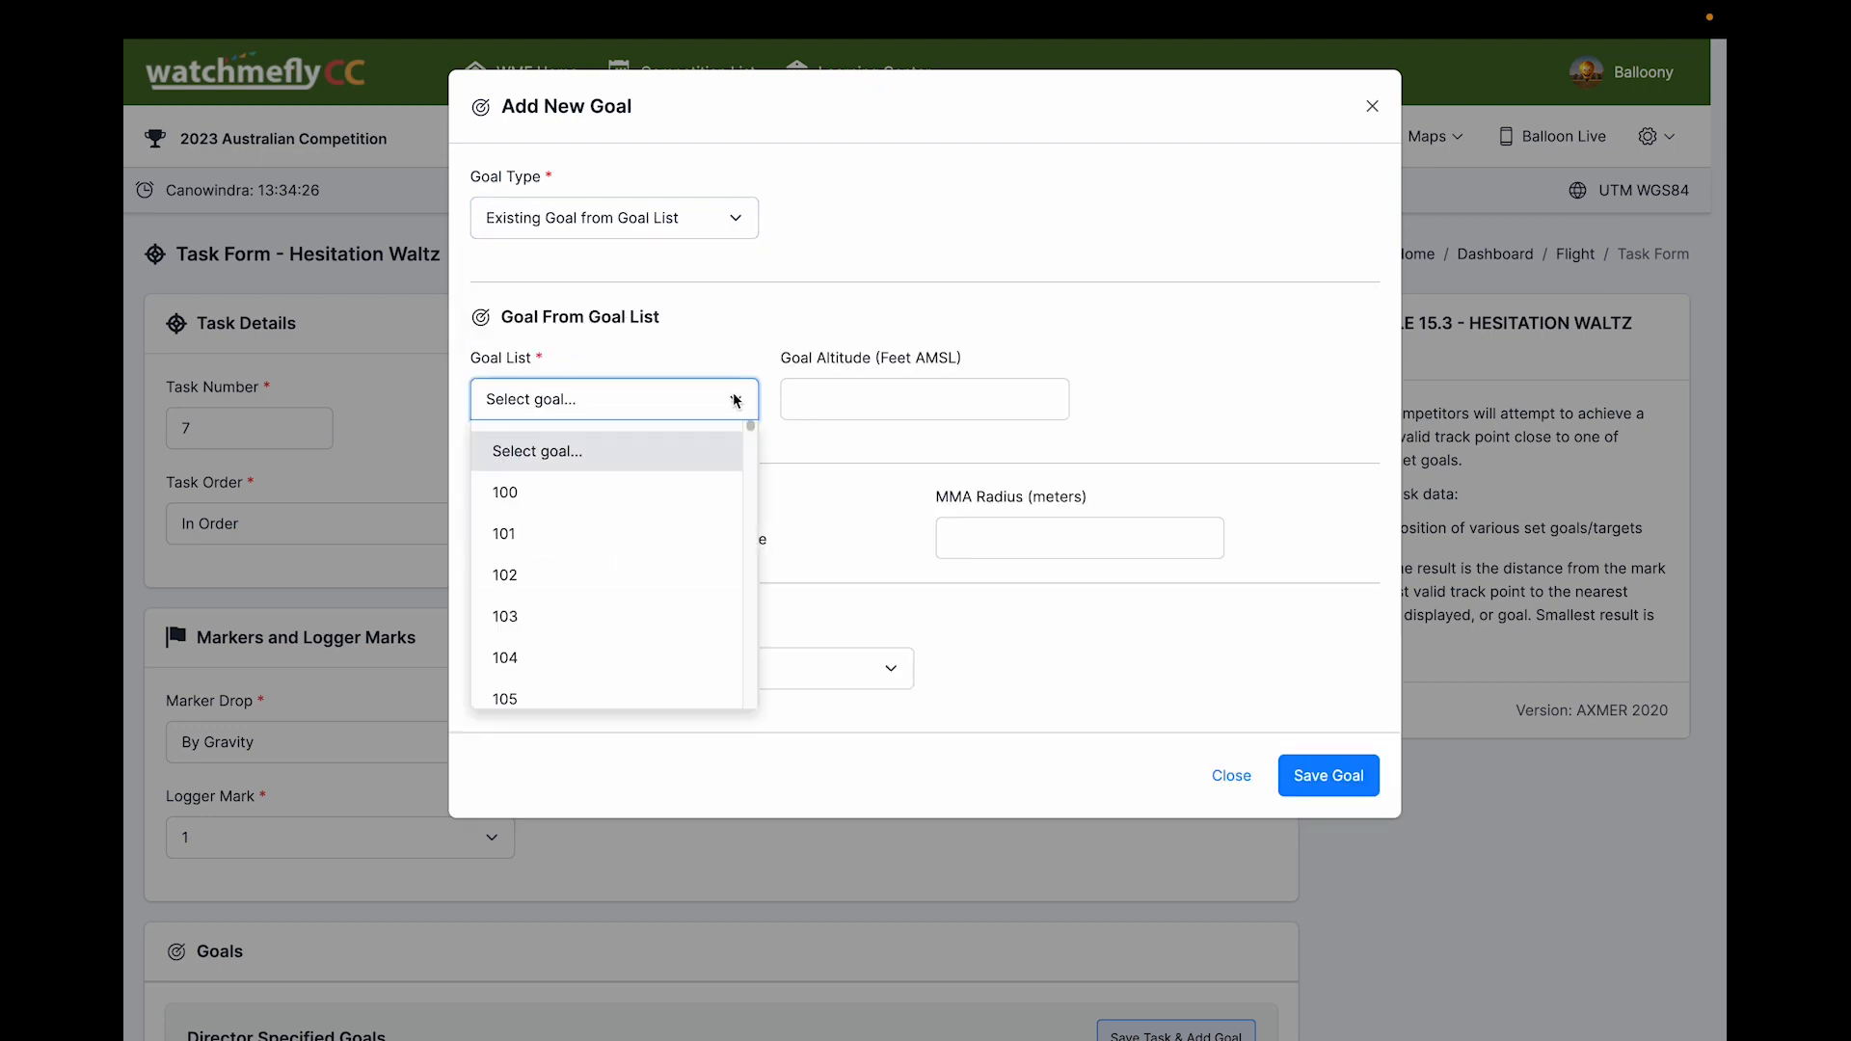
pyautogui.moveTo(751, 428); pyautogui.dragTo(751, 711)
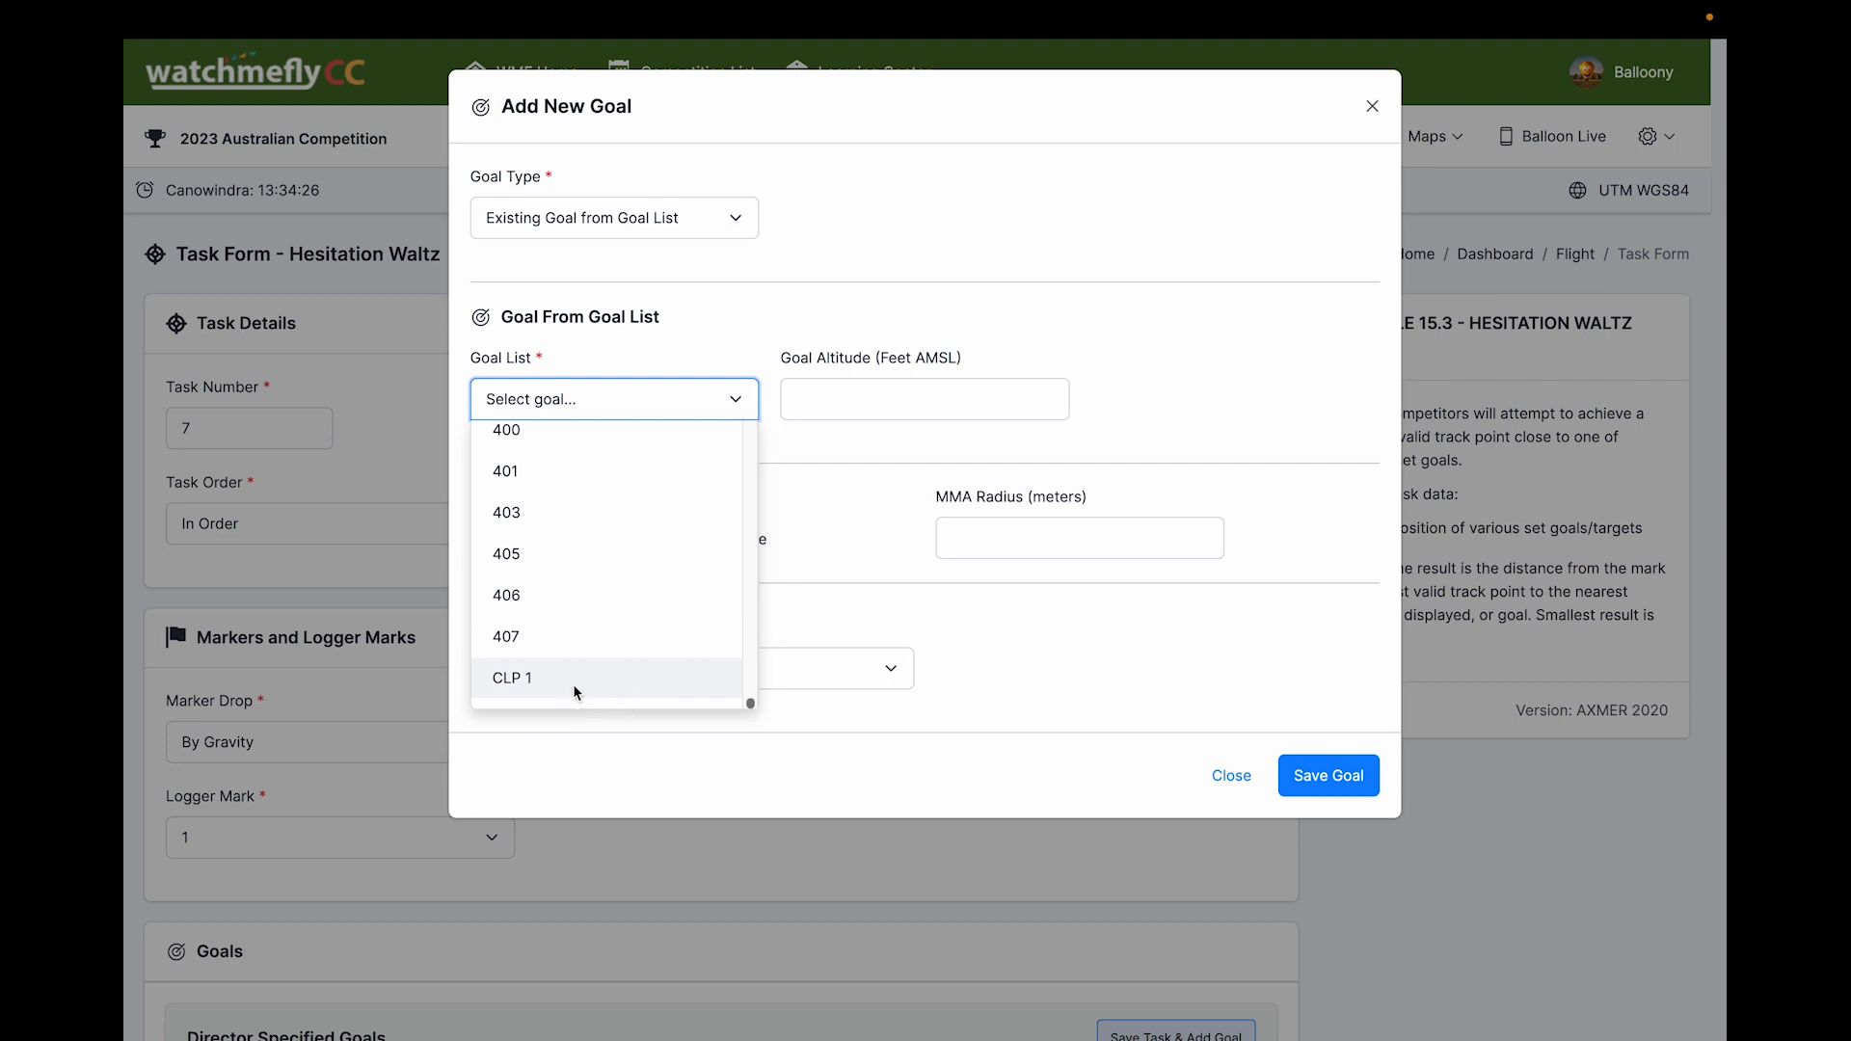
pyautogui.click(513, 680)
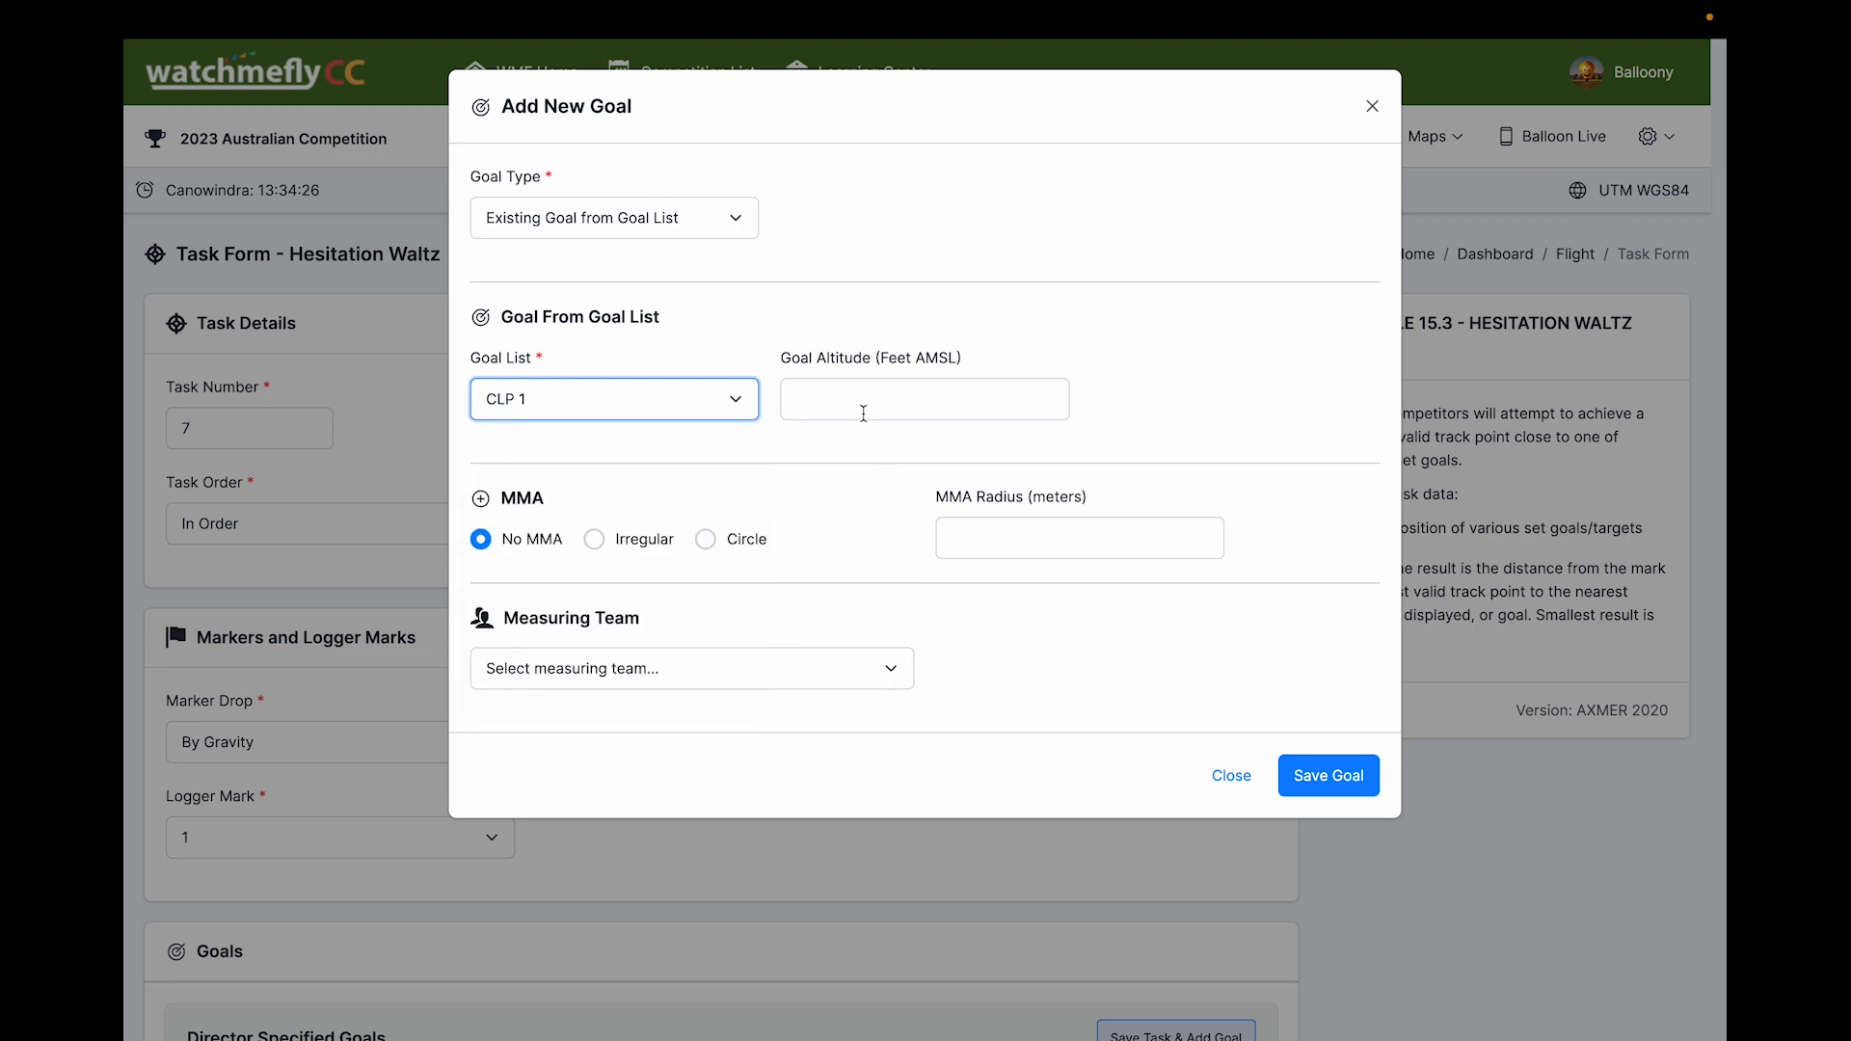
# Step: Give the CLP 1 goal a circular MMA of 50 m radius, assign any target team and save it
pyautogui.click(704, 539)
pyautogui.click(1027, 539)
pyautogui.write('50')
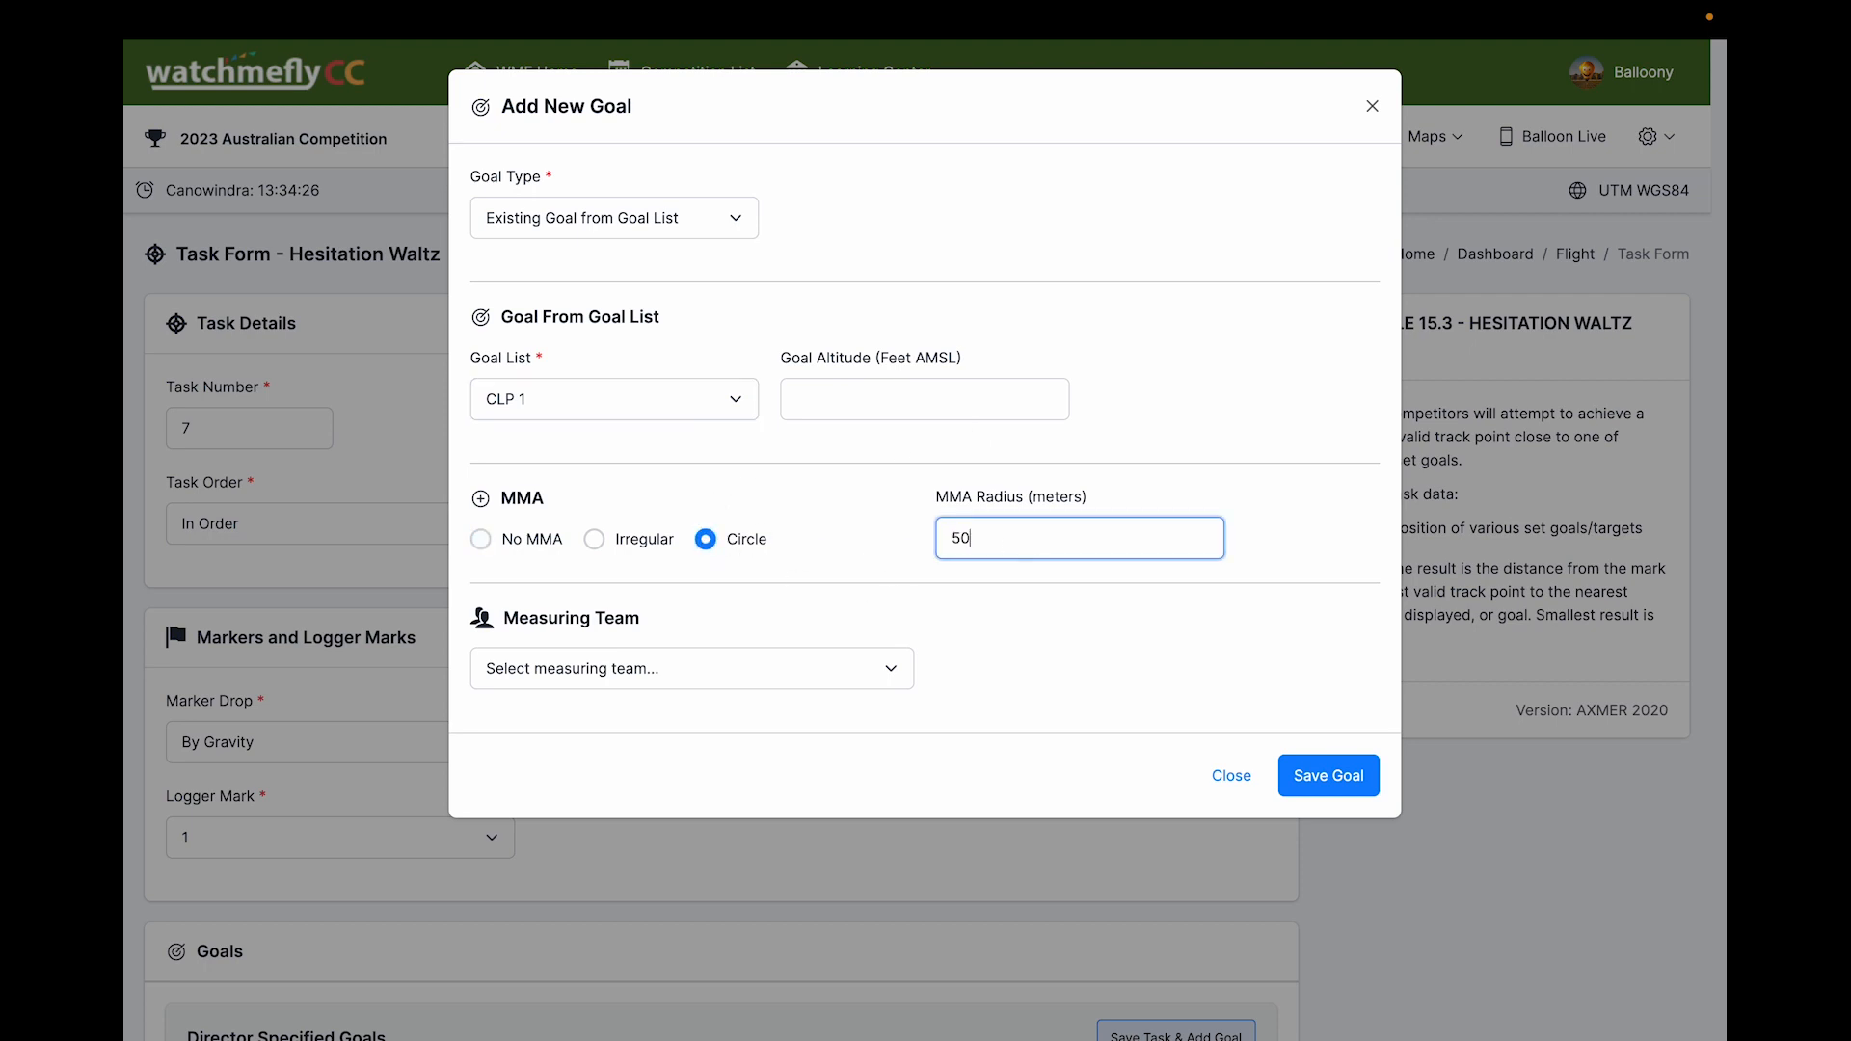
pyautogui.click(897, 671)
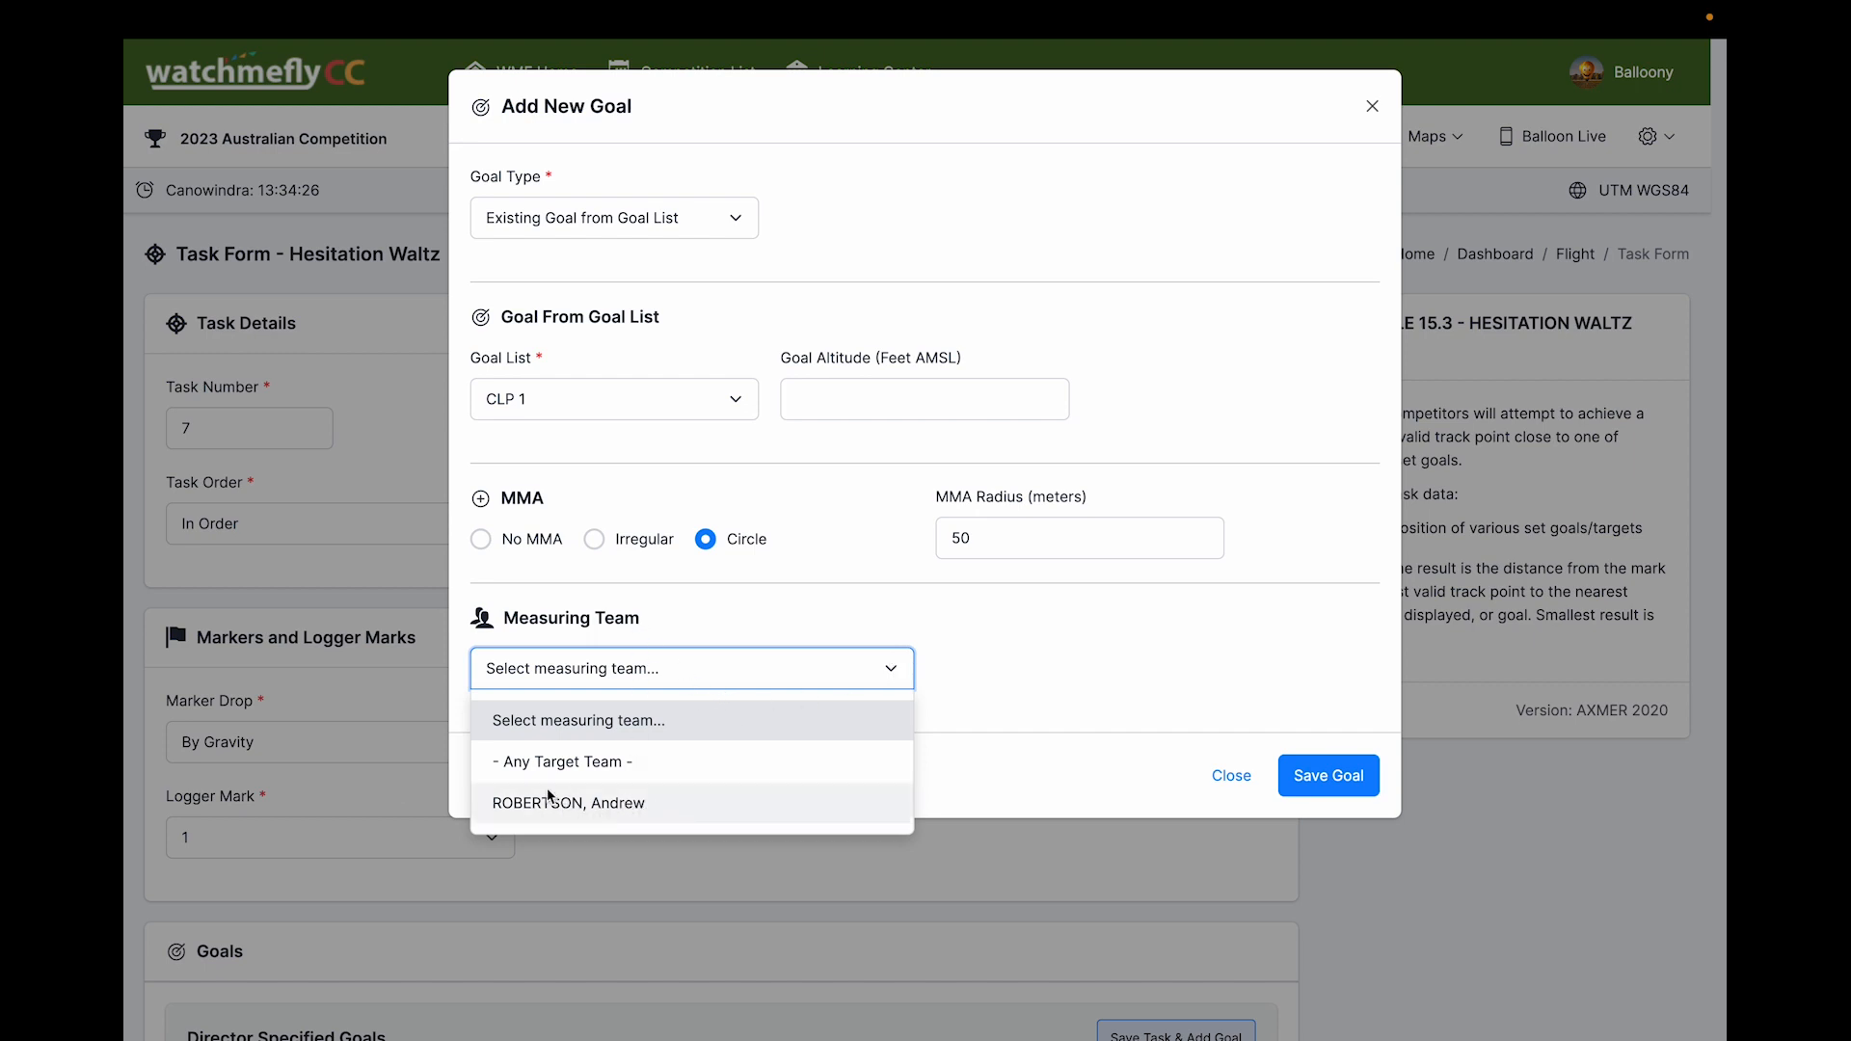
pyautogui.click(571, 766)
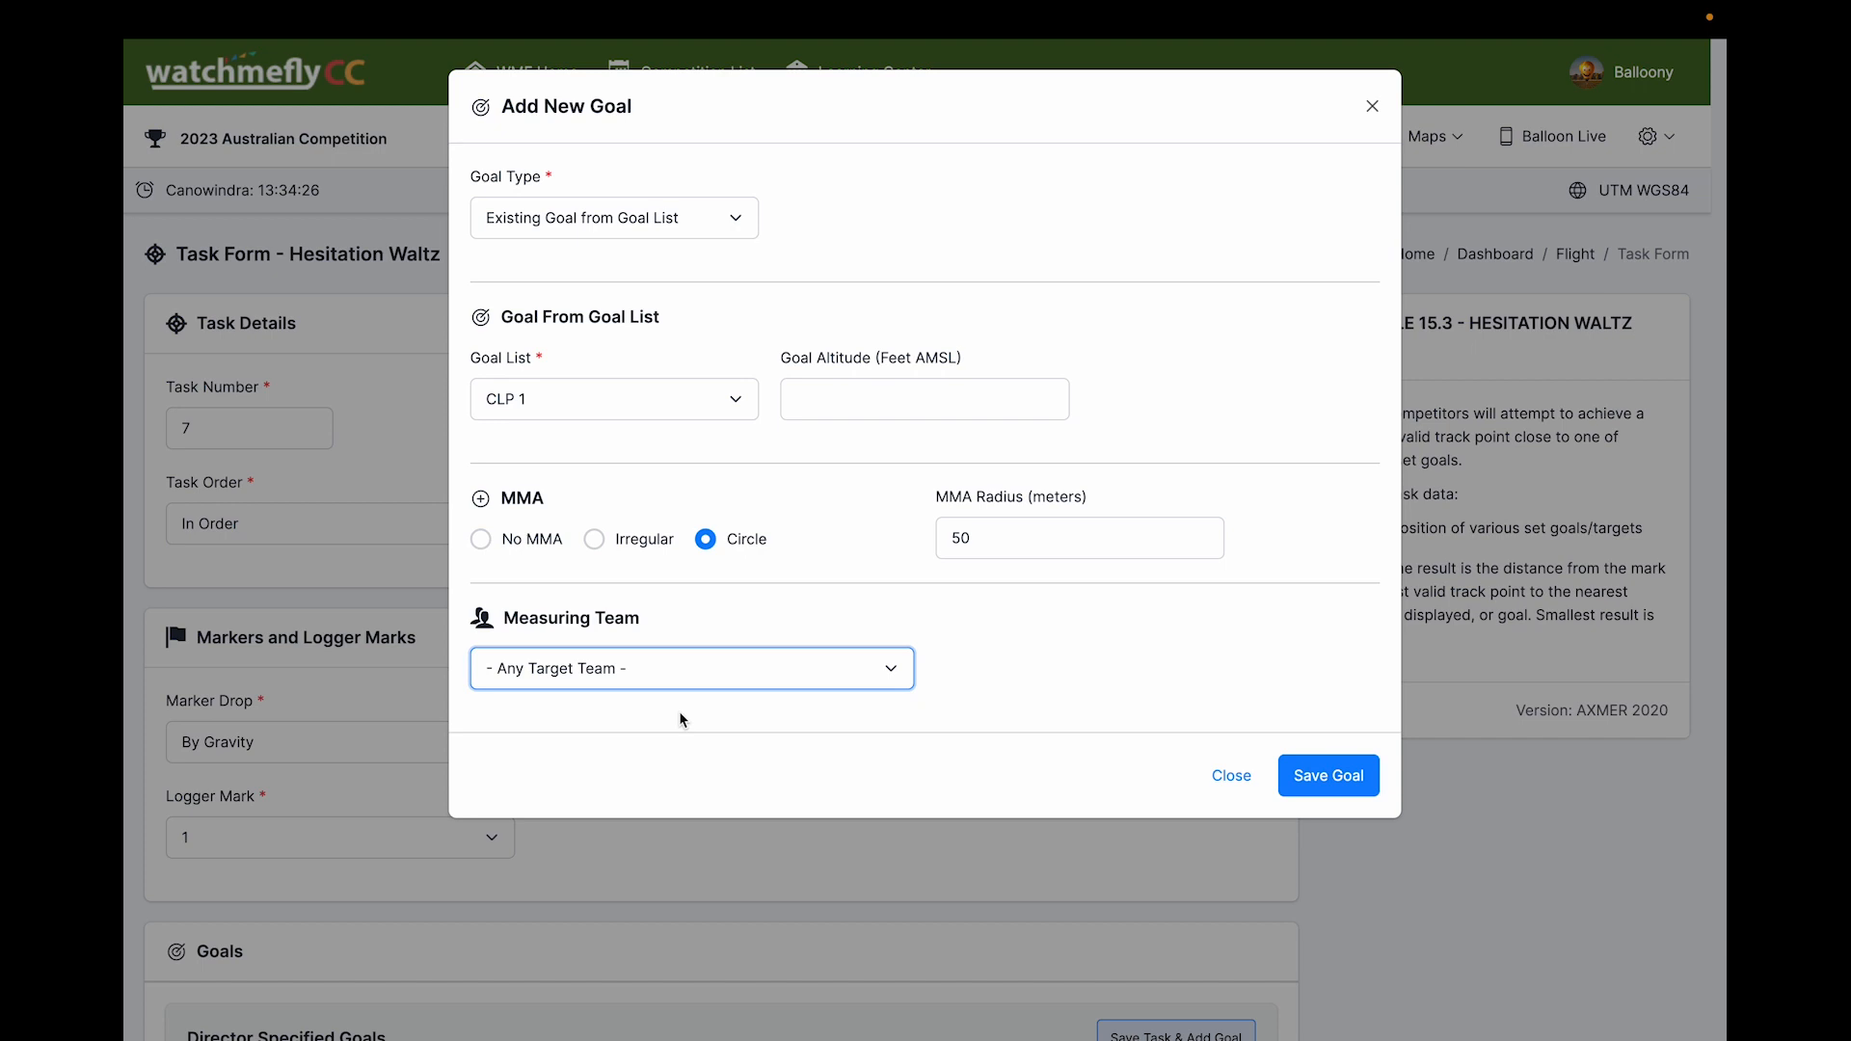
pyautogui.click(1325, 785)
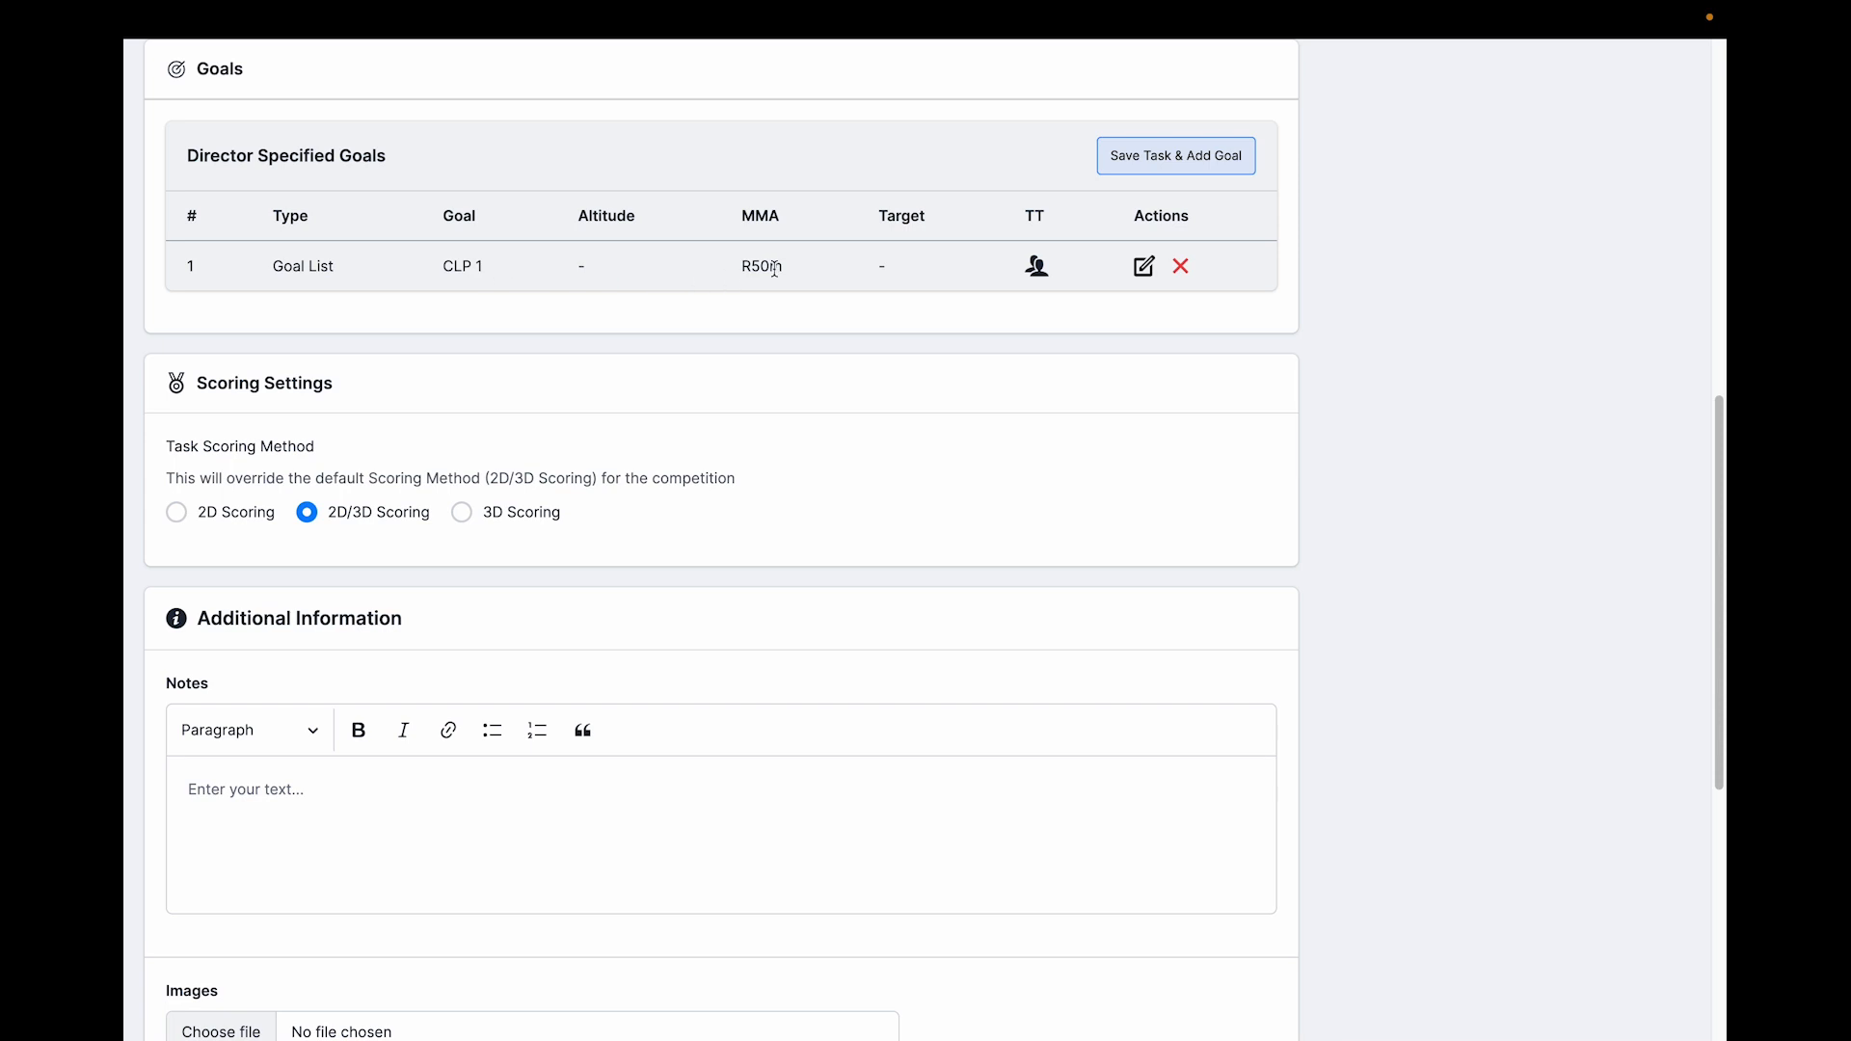
# Step: Examine the CLP 1 goal's measuring team and its editable settings, leaving them as they are
pyautogui.moveTo(1034, 262)
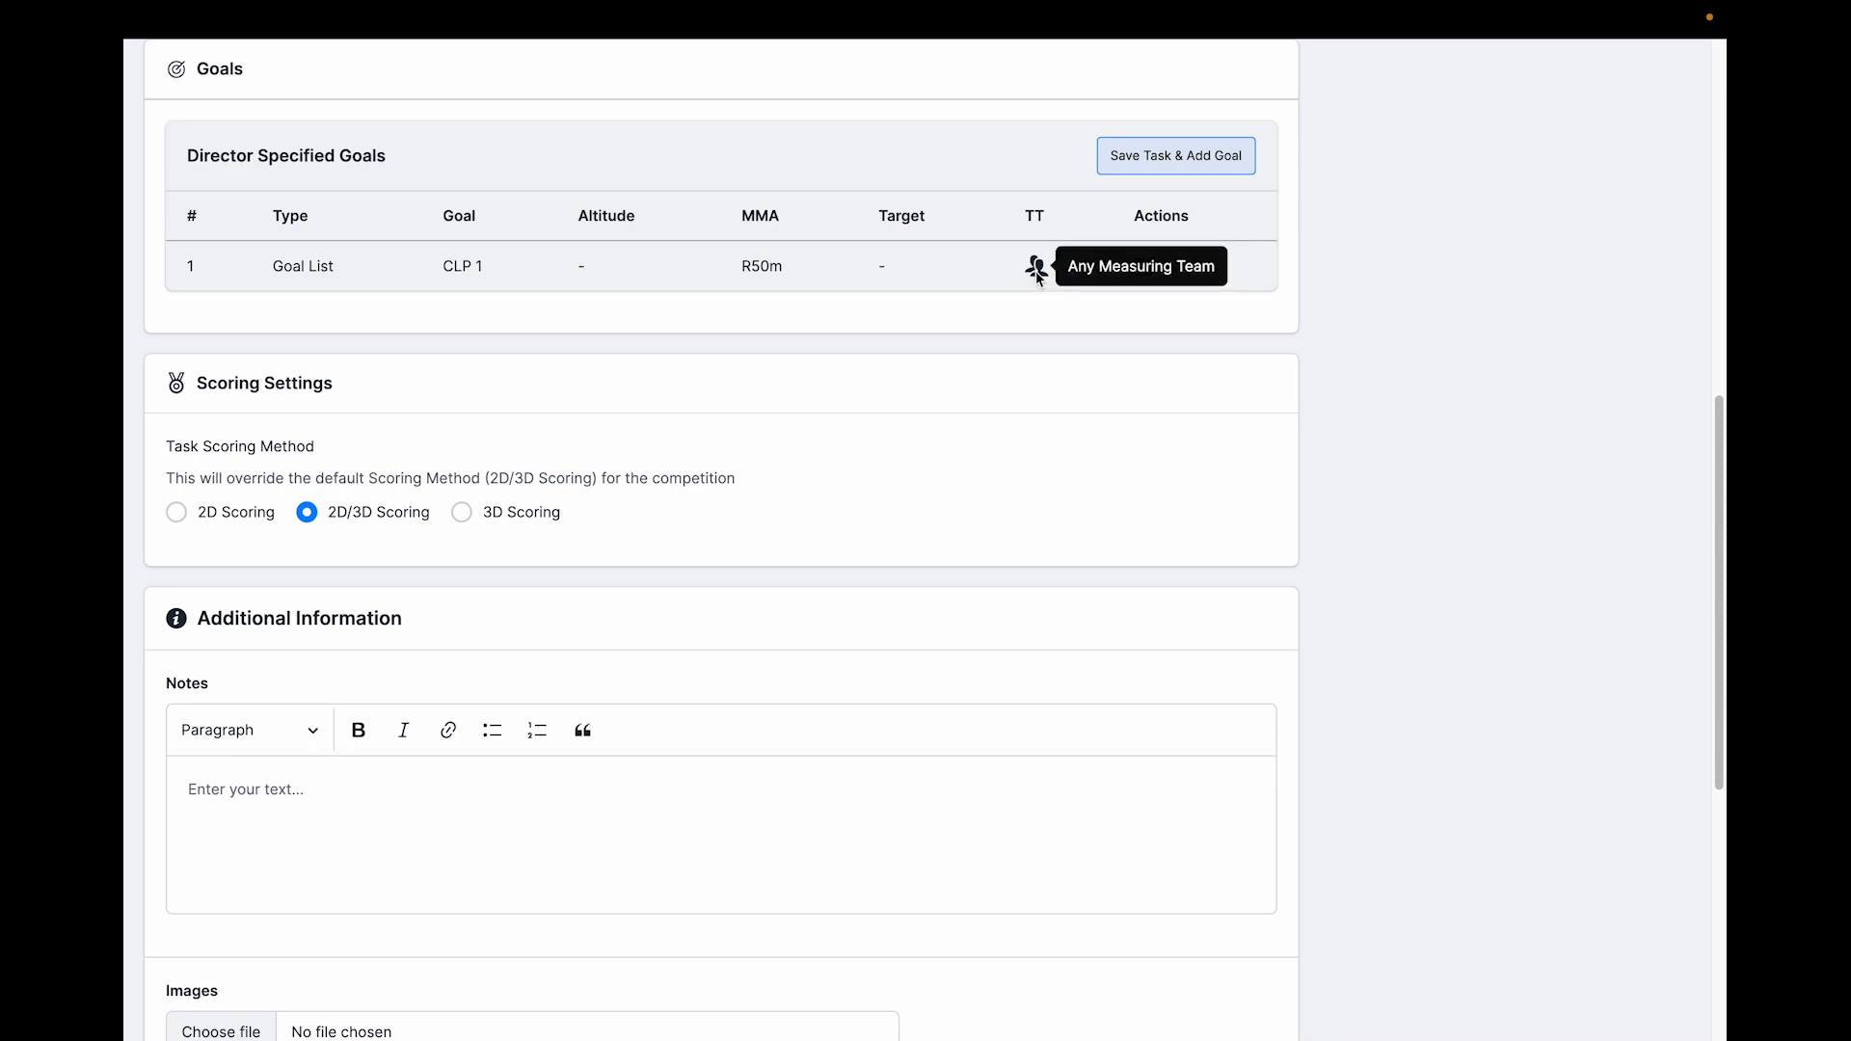
pyautogui.scroll(3, 1037, 280)
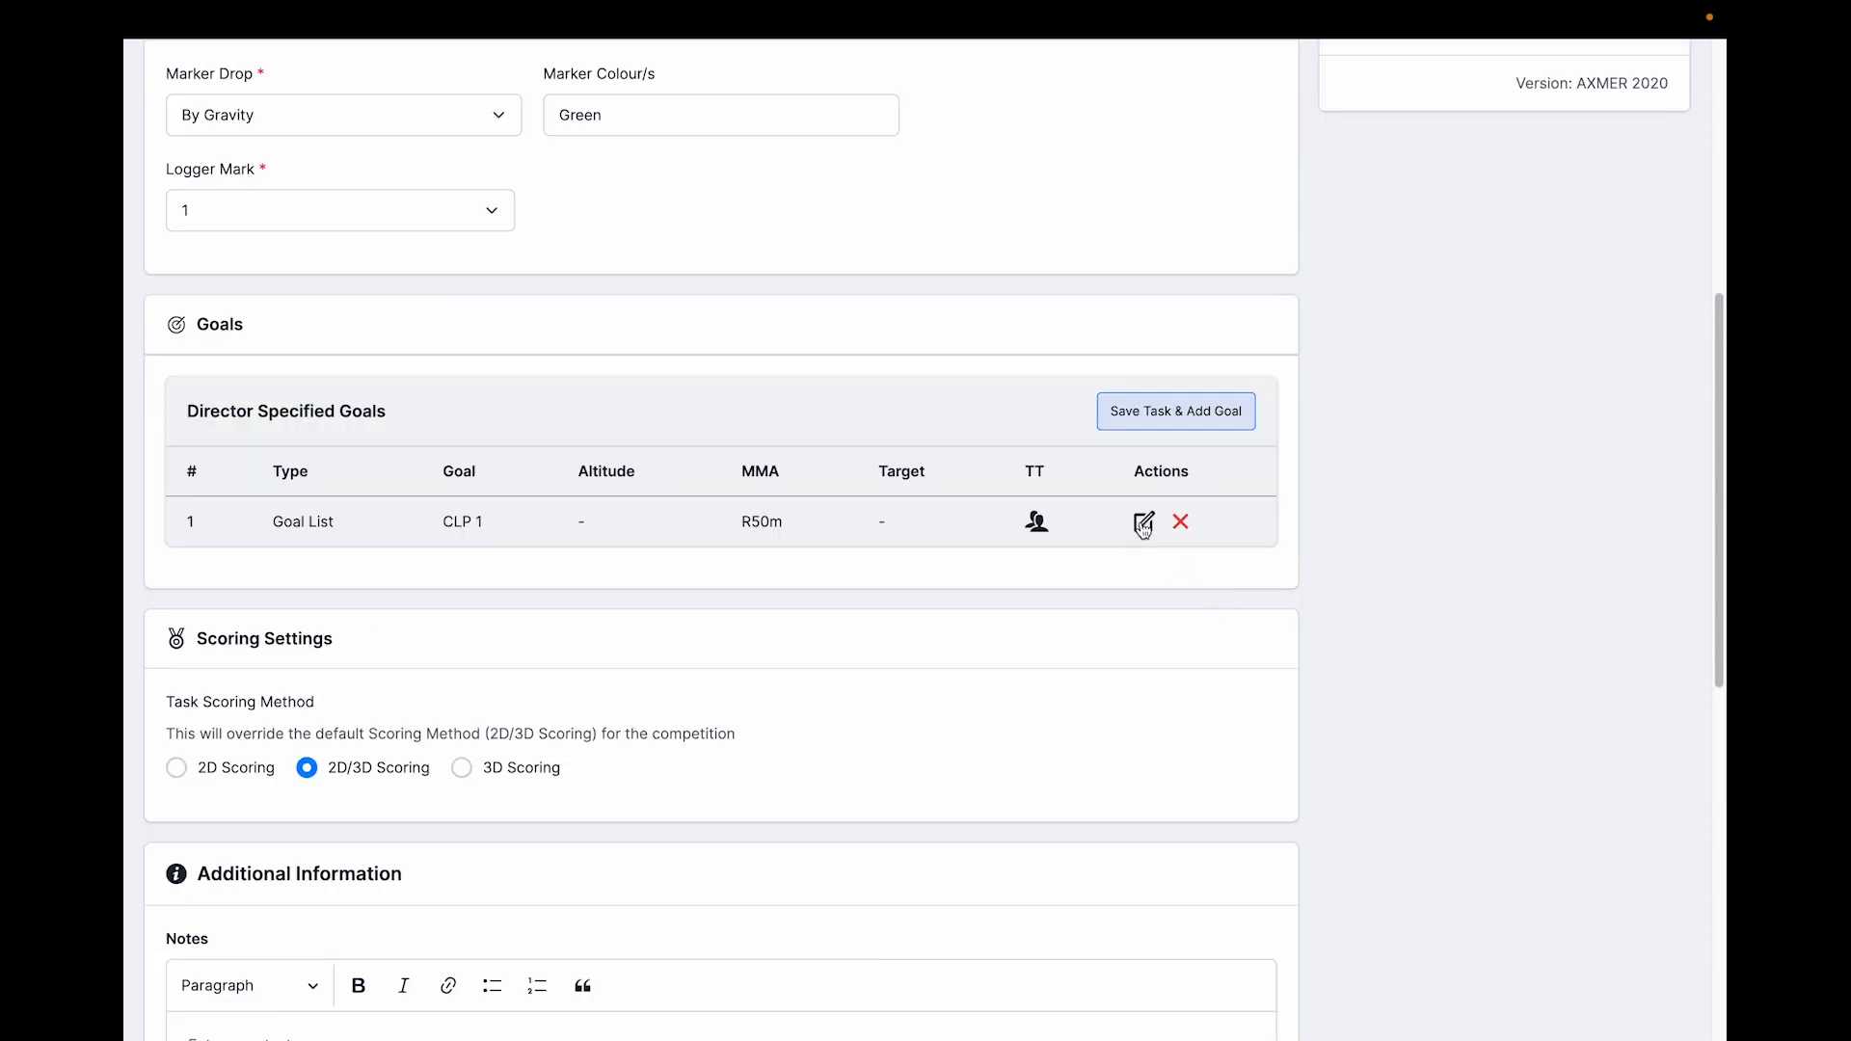
pyautogui.scroll(7, 646, 387)
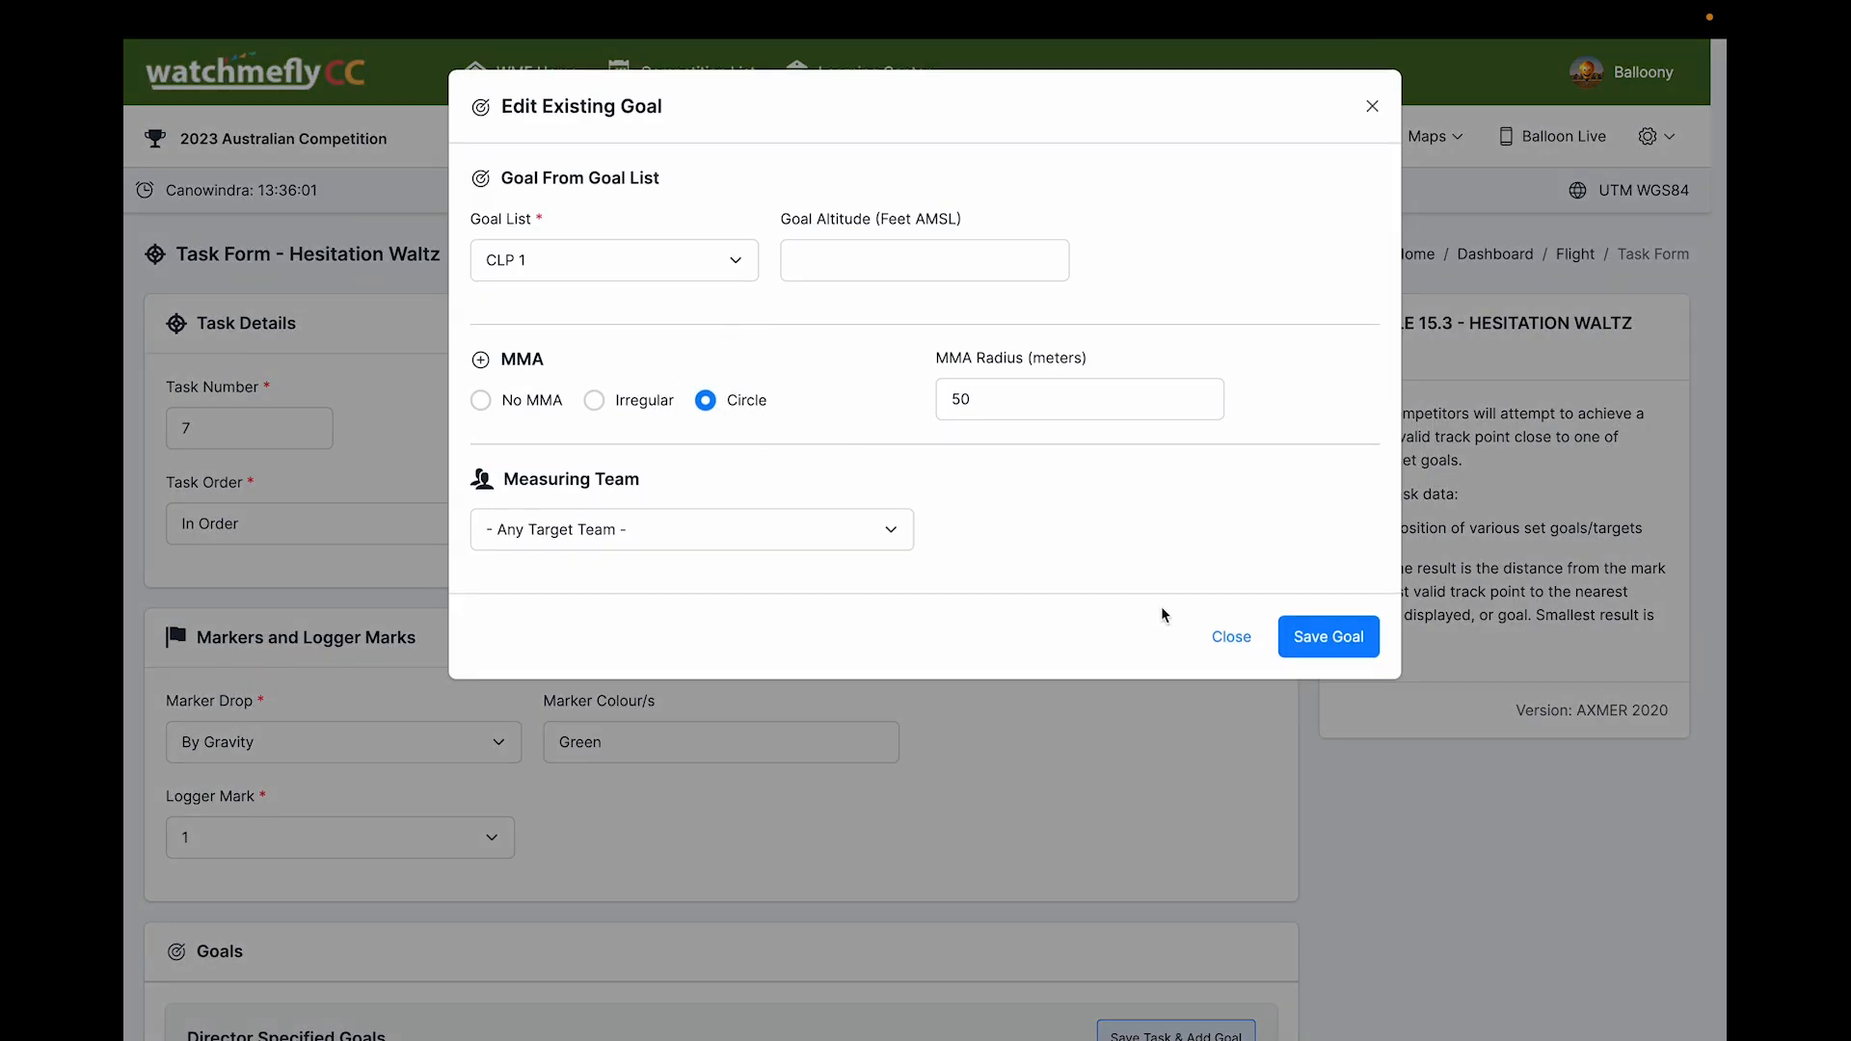
pyautogui.click(1242, 639)
pyautogui.scroll(-7, 1200, 694)
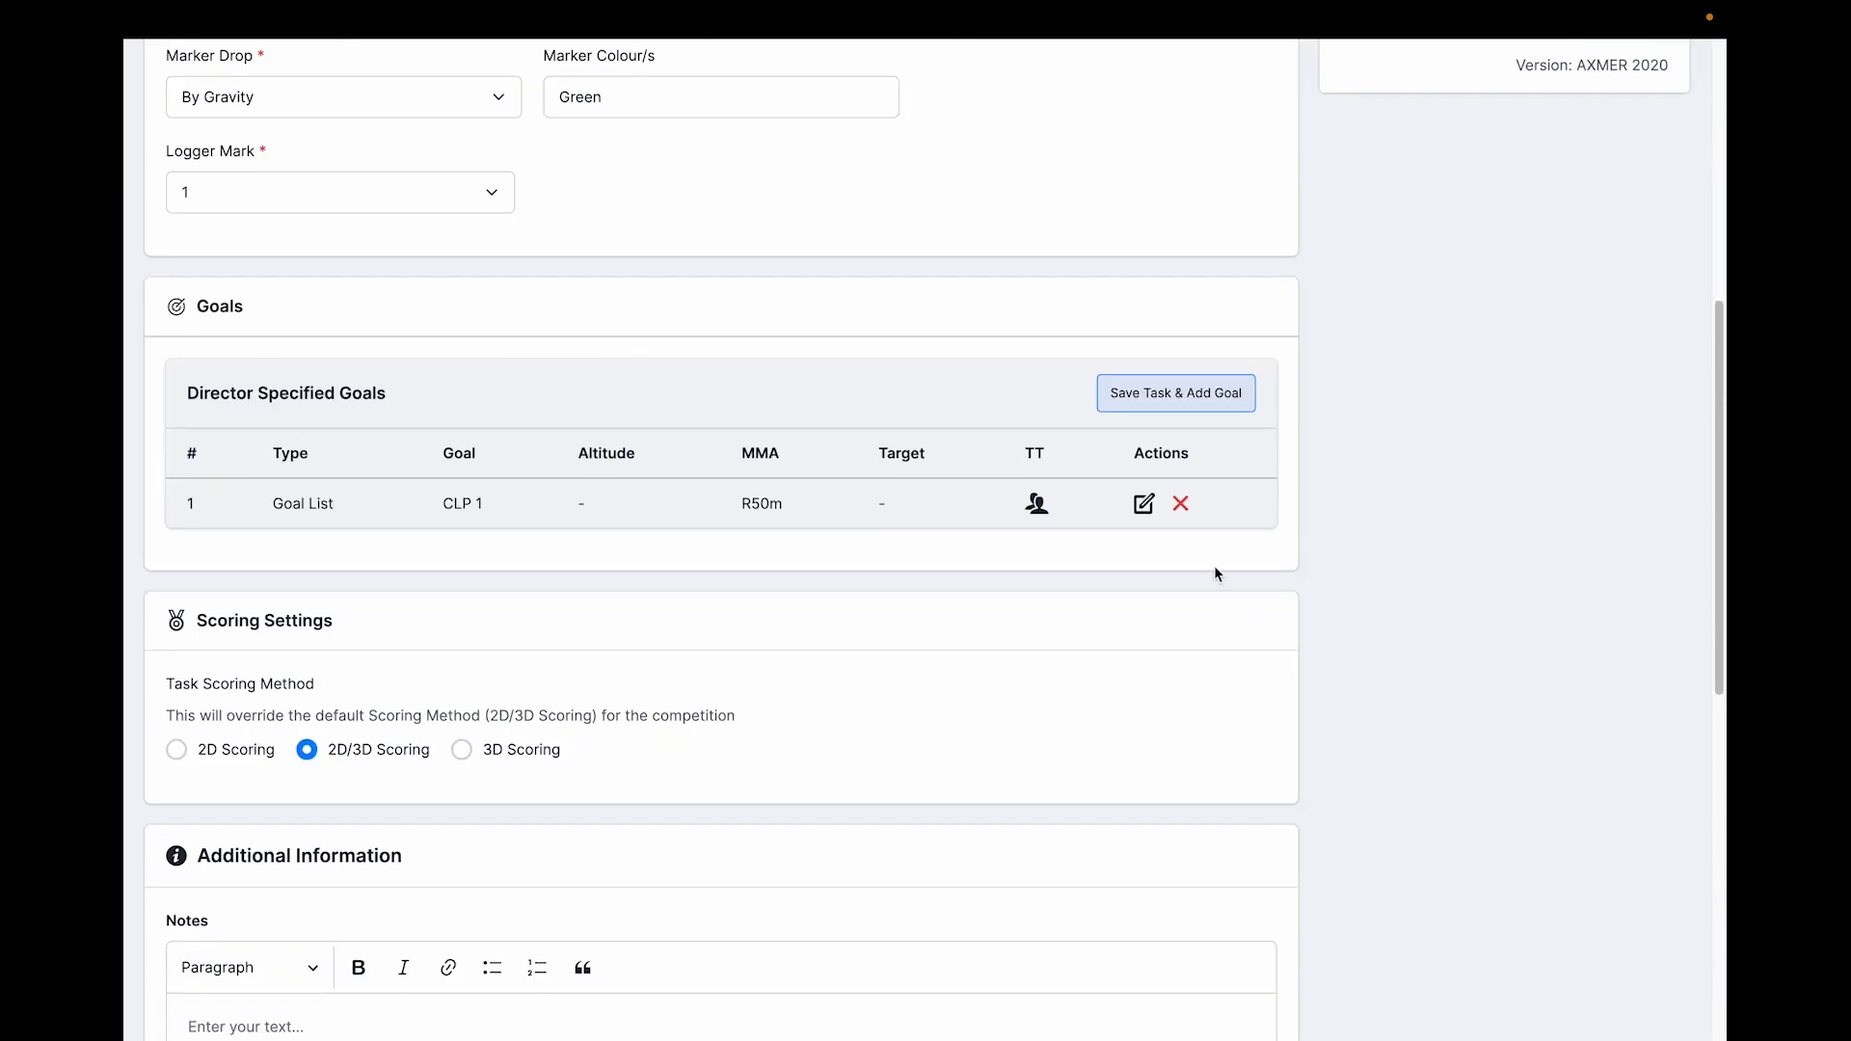
# Step: Start a custom goal for the task and copy CLP 2's easting, 5400, from the TextEdit notes into it
pyautogui.click(1170, 404)
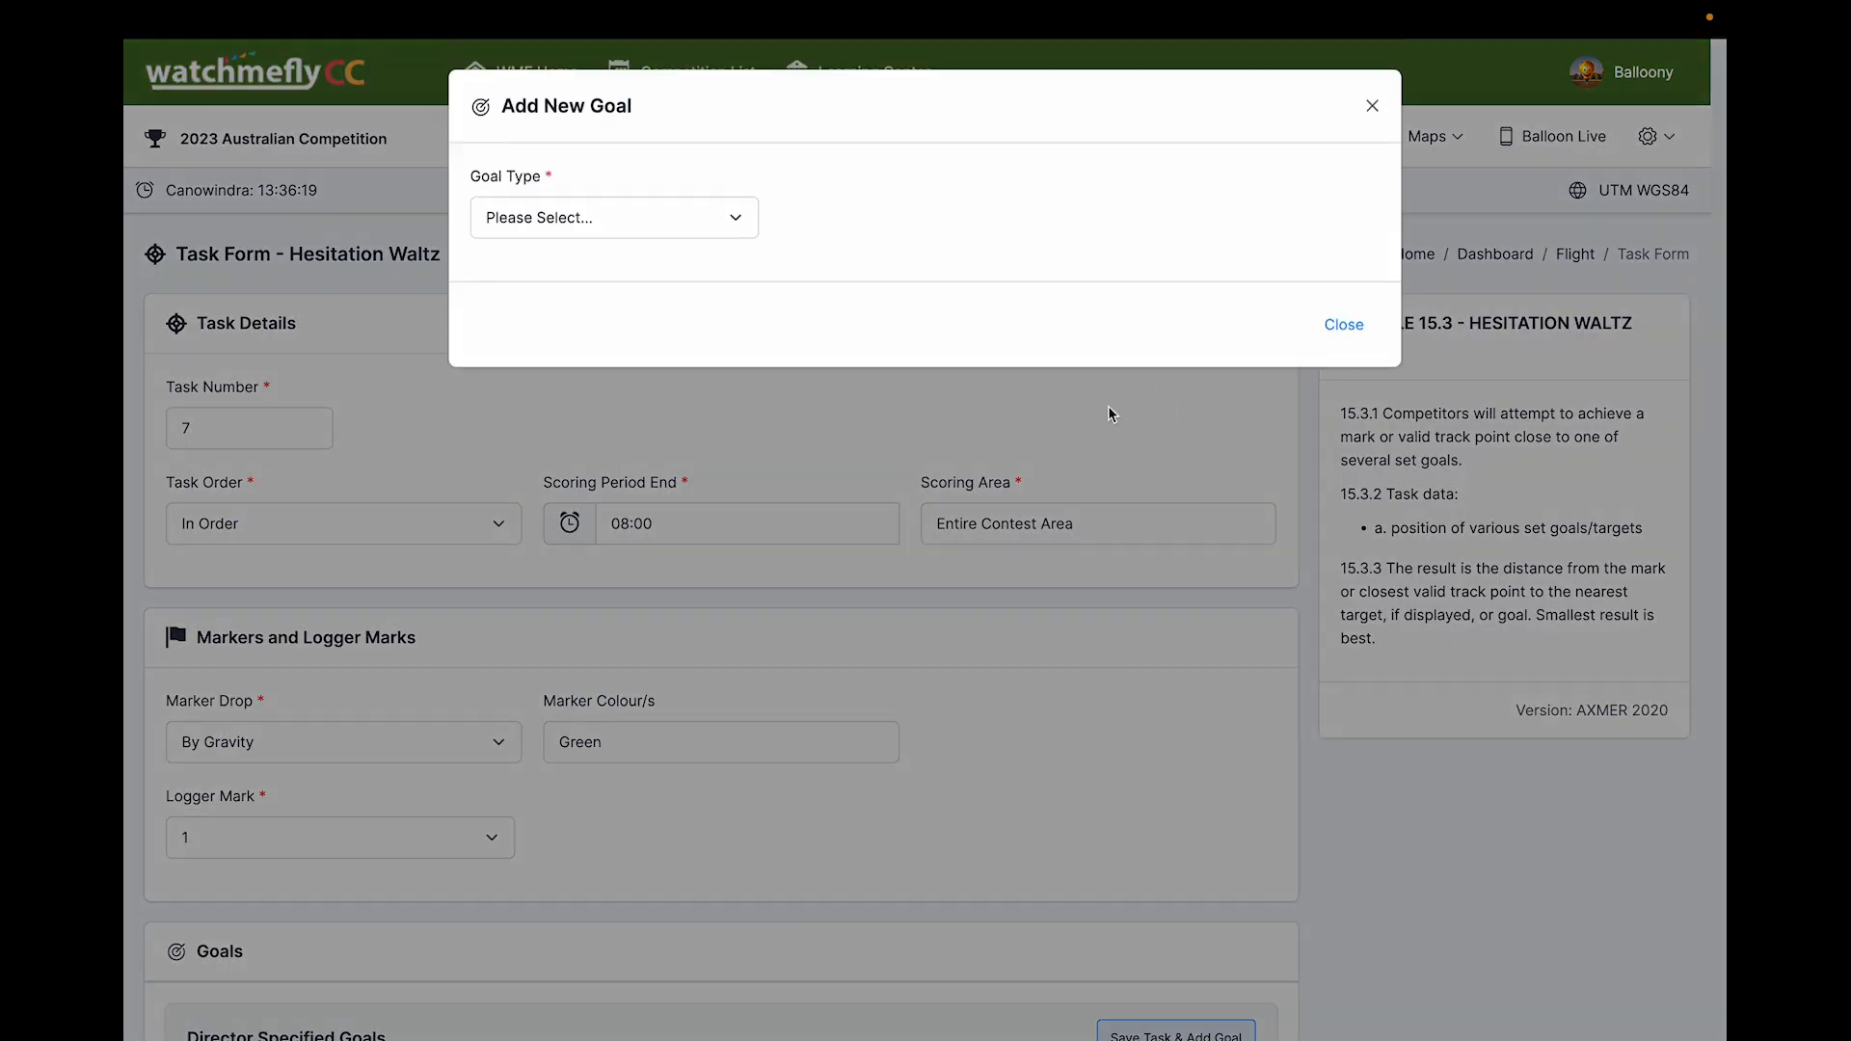
pyautogui.click(738, 222)
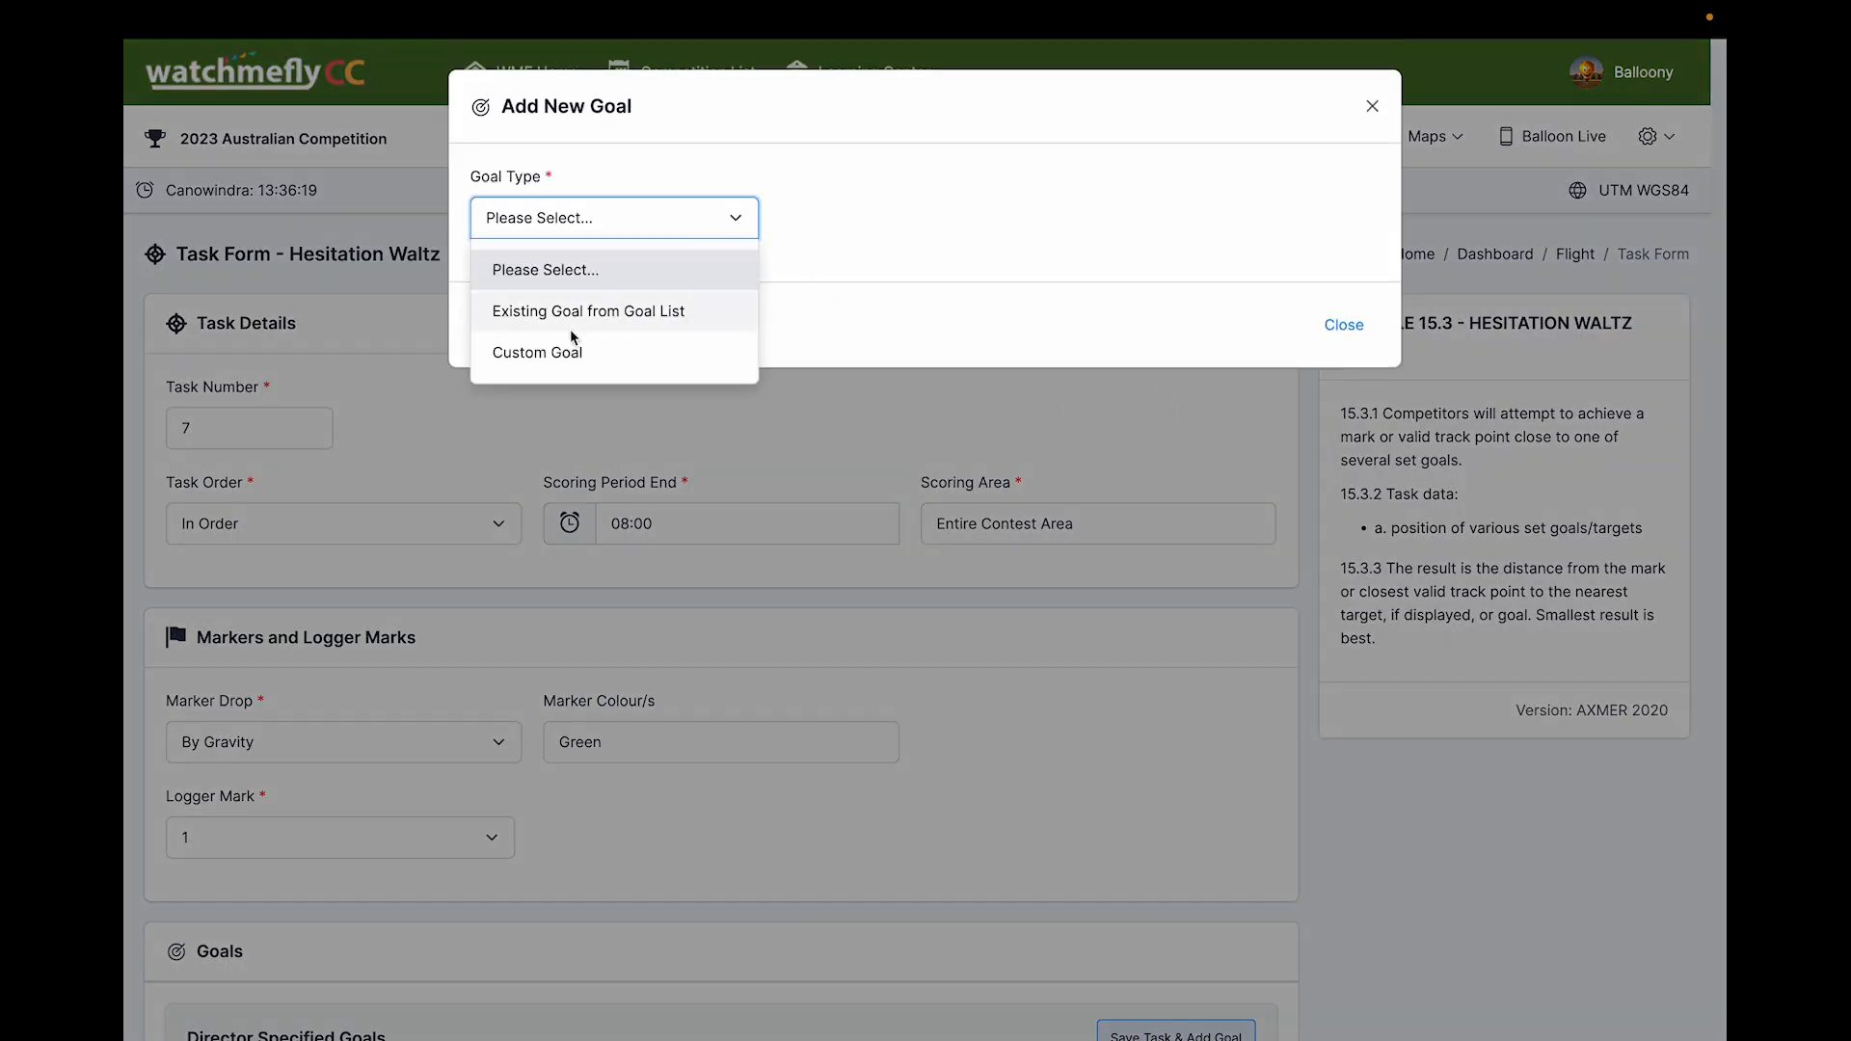
pyautogui.click(549, 353)
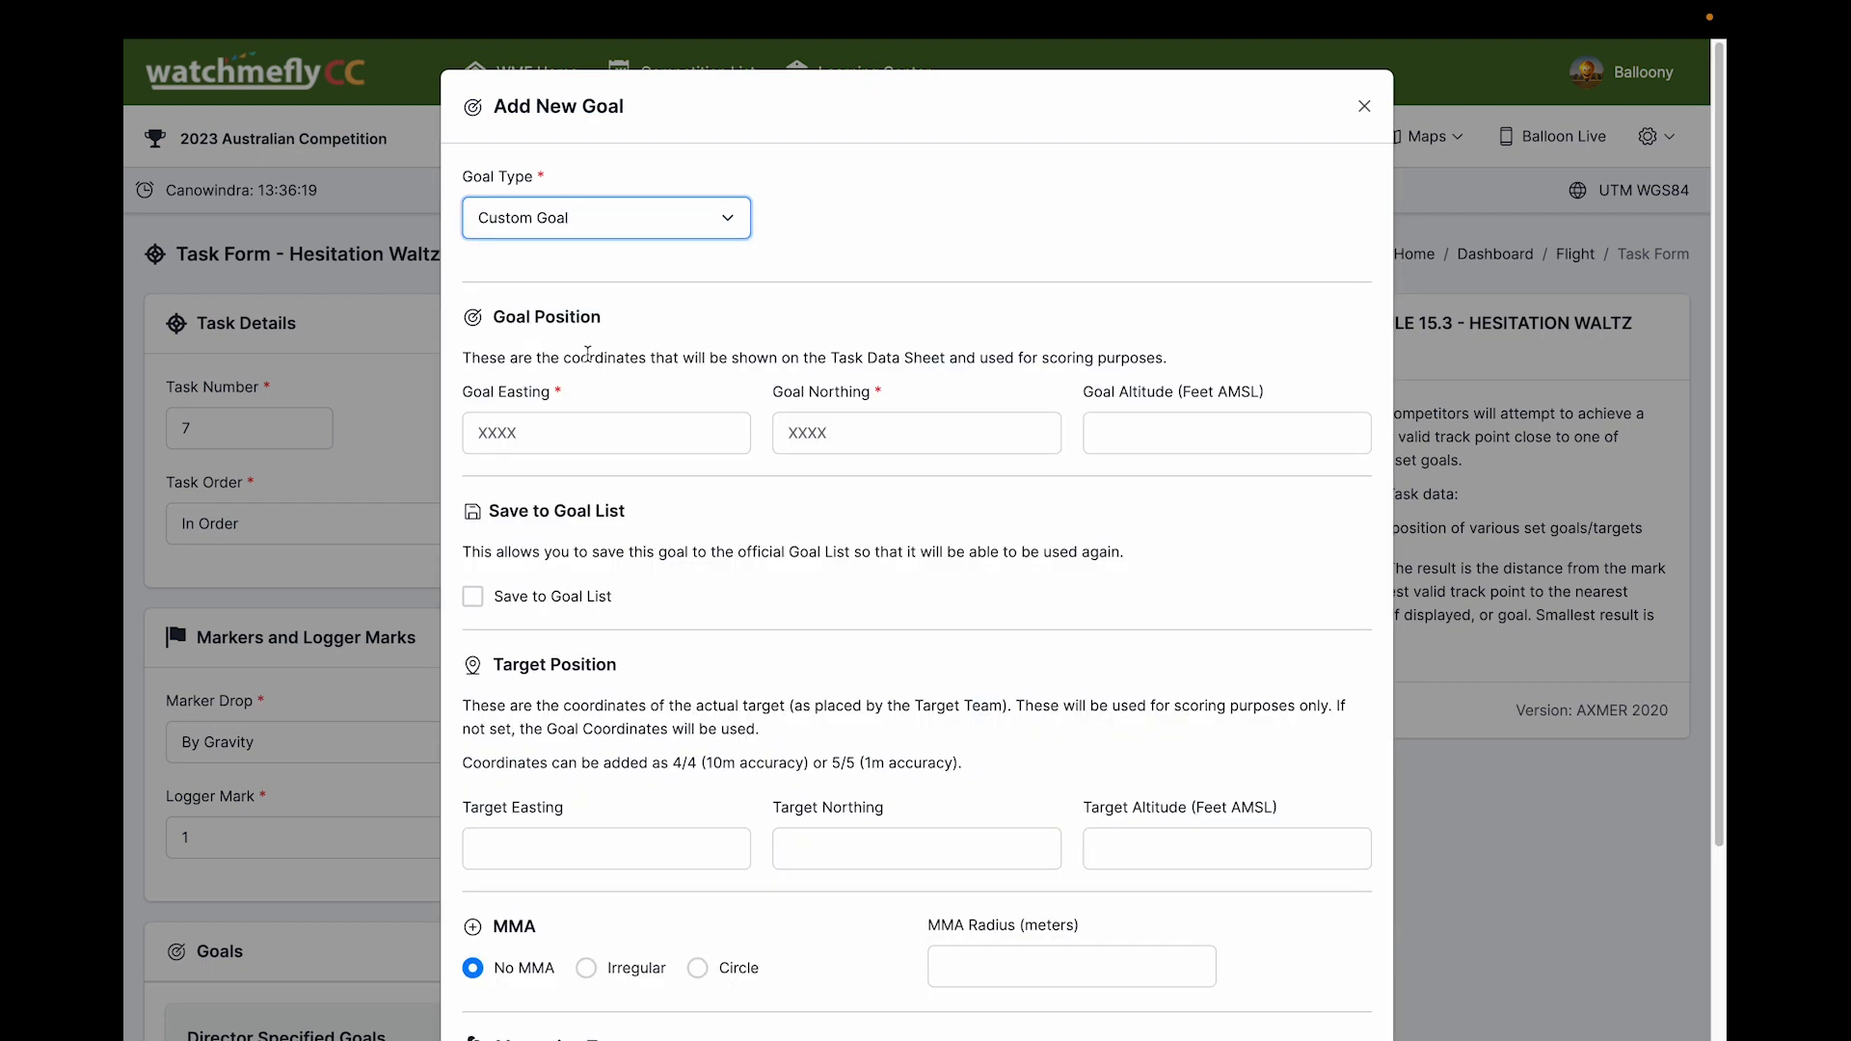
pyautogui.press('super+Tab')
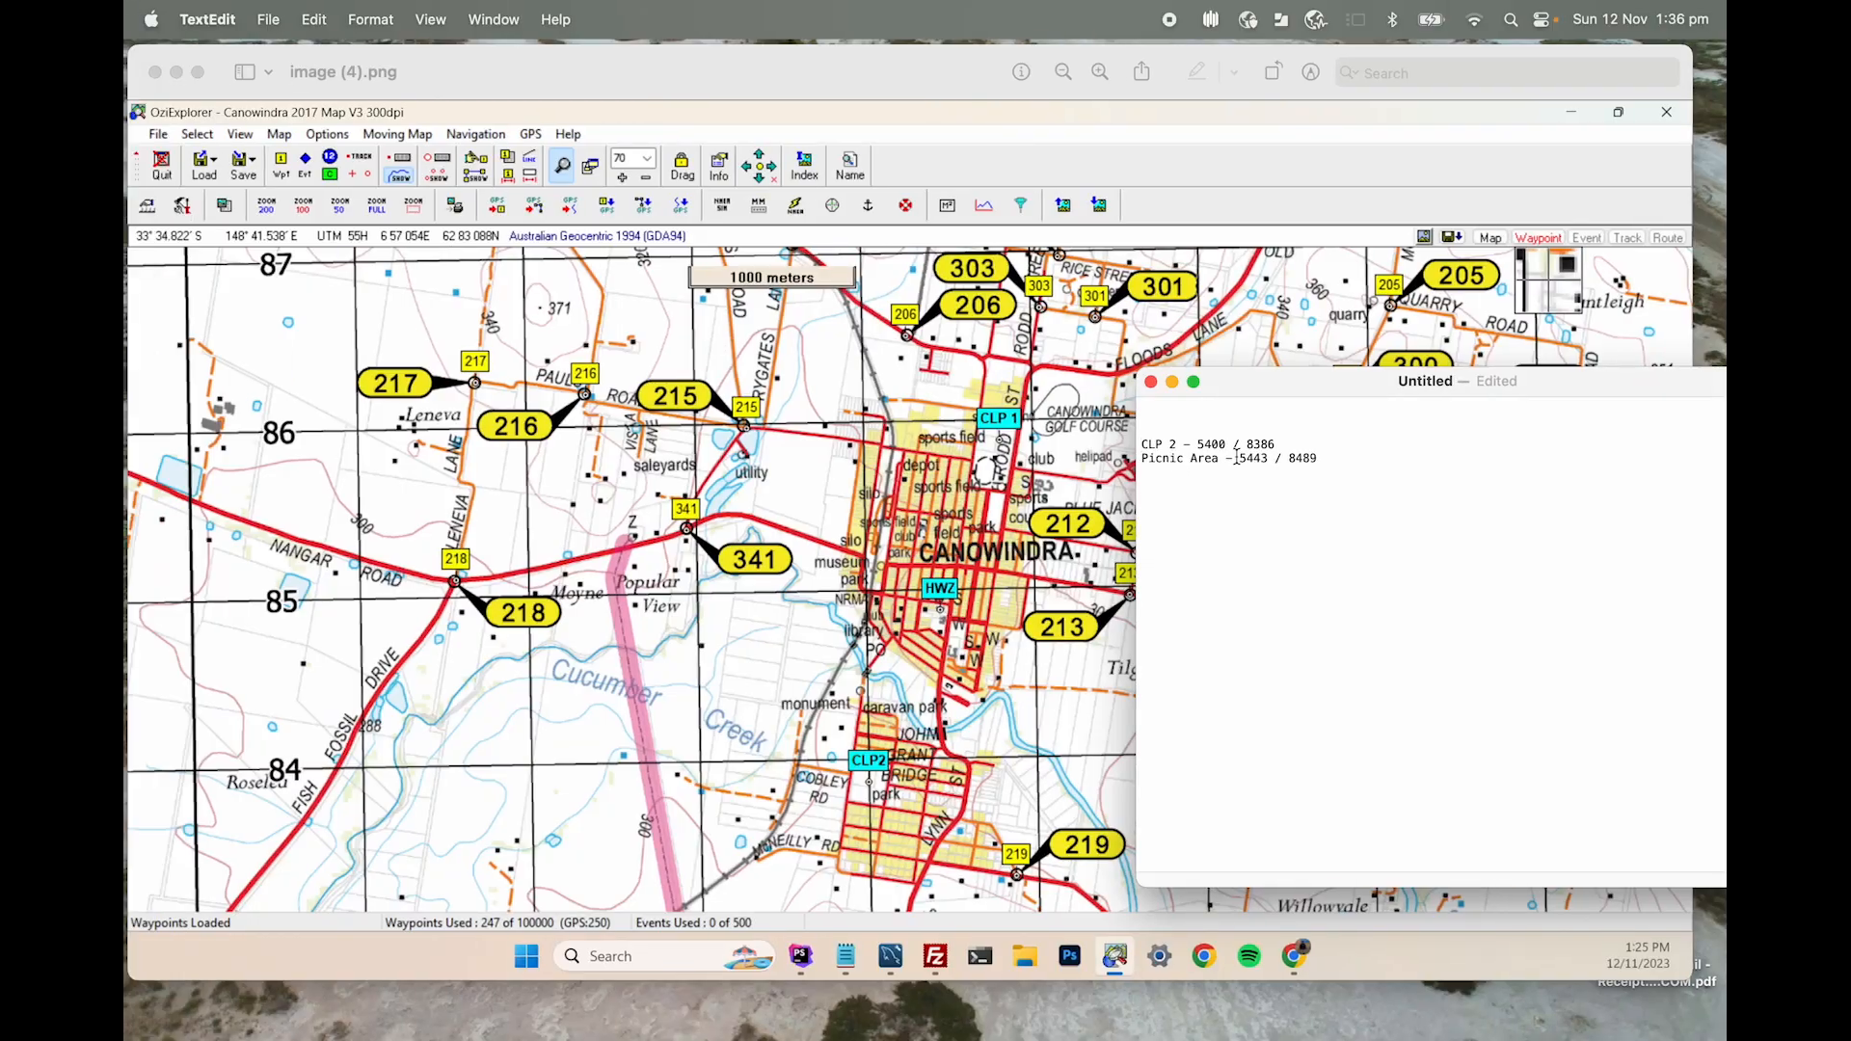
pyautogui.doubleClick(1212, 446)
pyautogui.press('super+c')
pyautogui.hotkey('ctrl', 'Right')
pyautogui.click(599, 437)
pyautogui.press('super+v')
# Step: Copy CLP 2's northing, 8386, from the TextEdit notes into the custom goal and set its altitude to 140 feet
pyautogui.press('super+Tab')
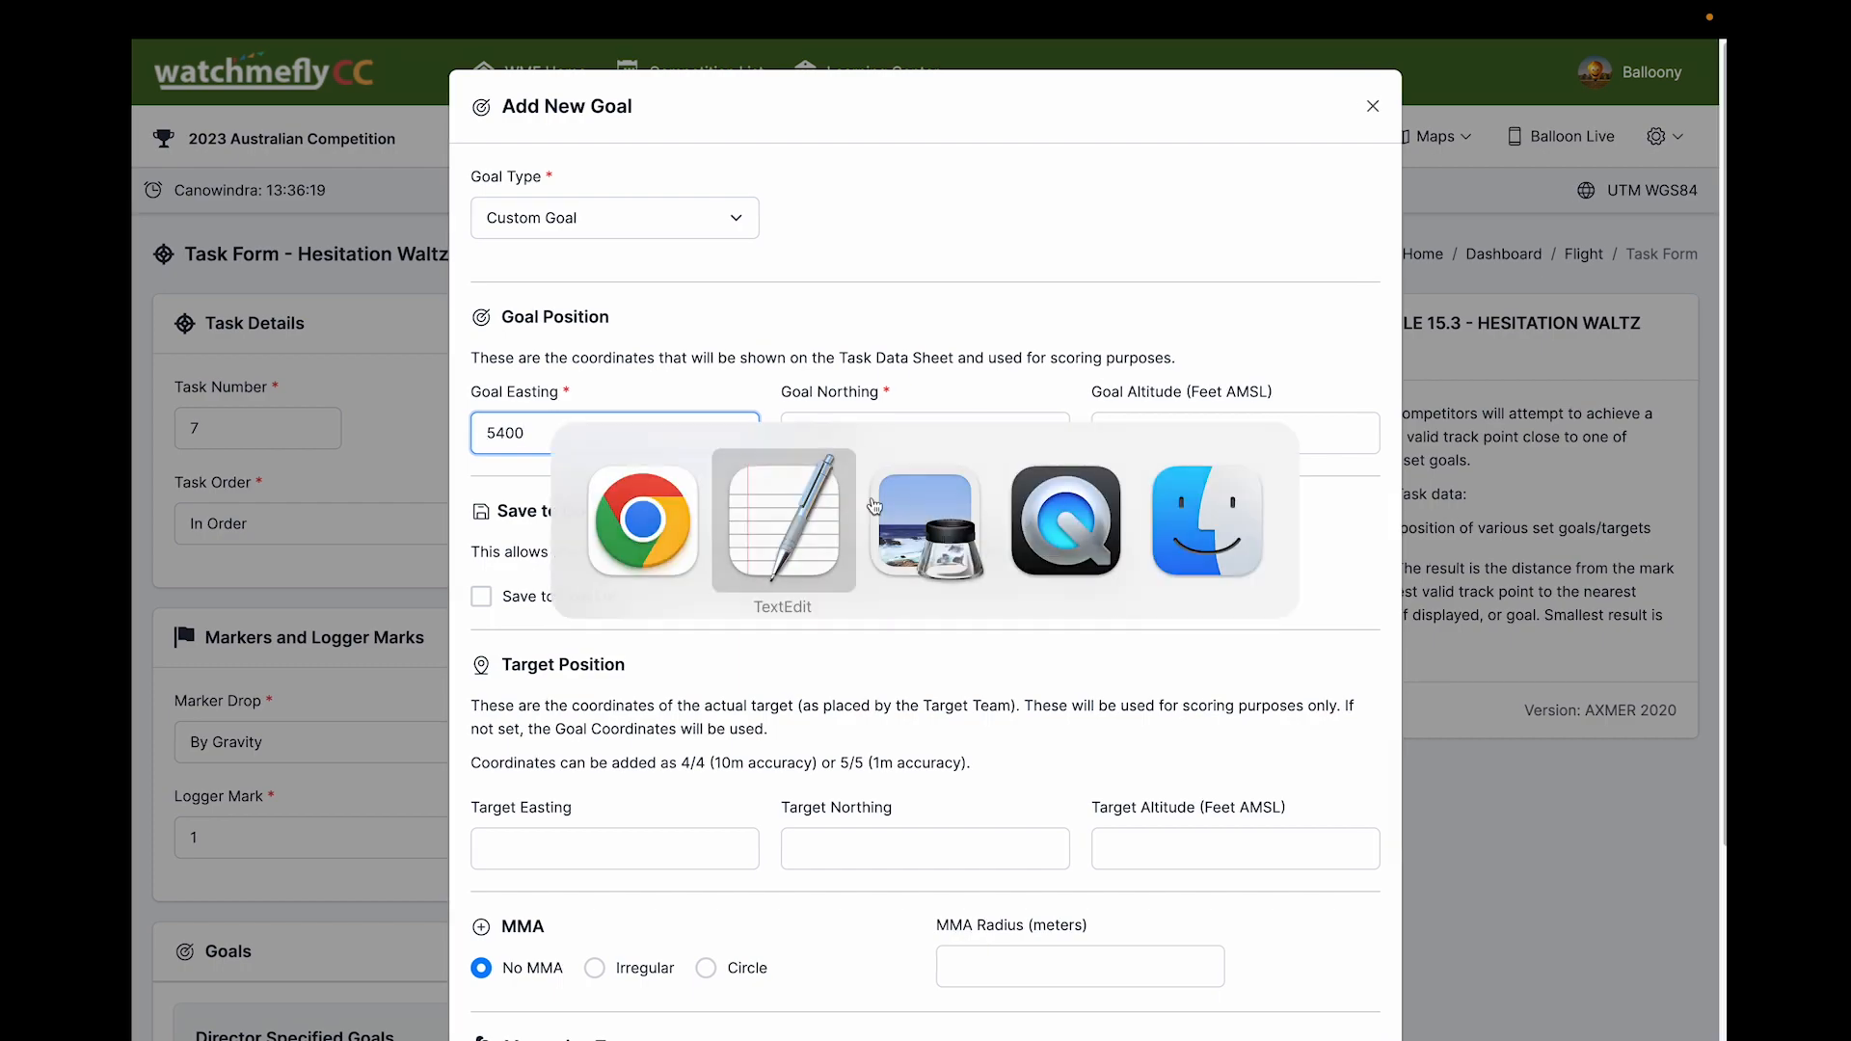
pyautogui.doubleClick(1266, 444)
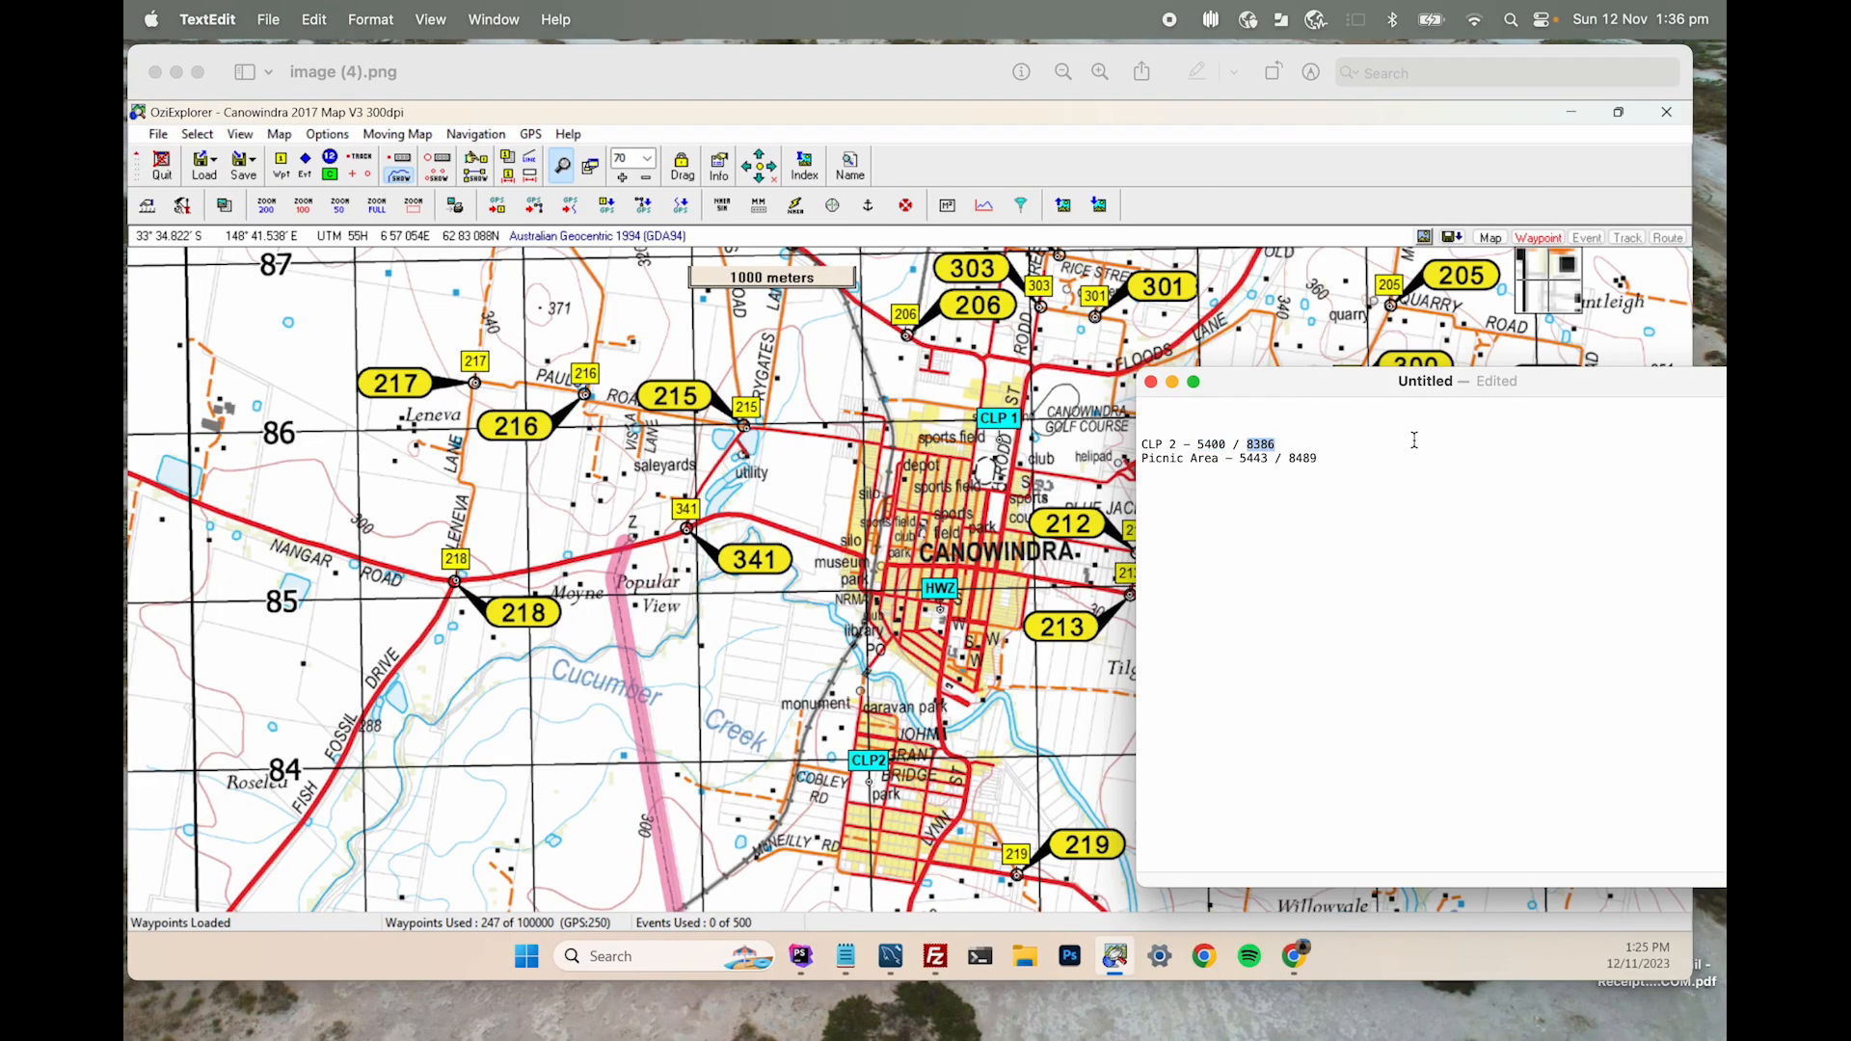
pyautogui.press('super+c')
pyautogui.press('super+Tab')
pyautogui.click(819, 441)
pyautogui.press('super+v')
pyautogui.click(1179, 444)
pyautogui.write('1')
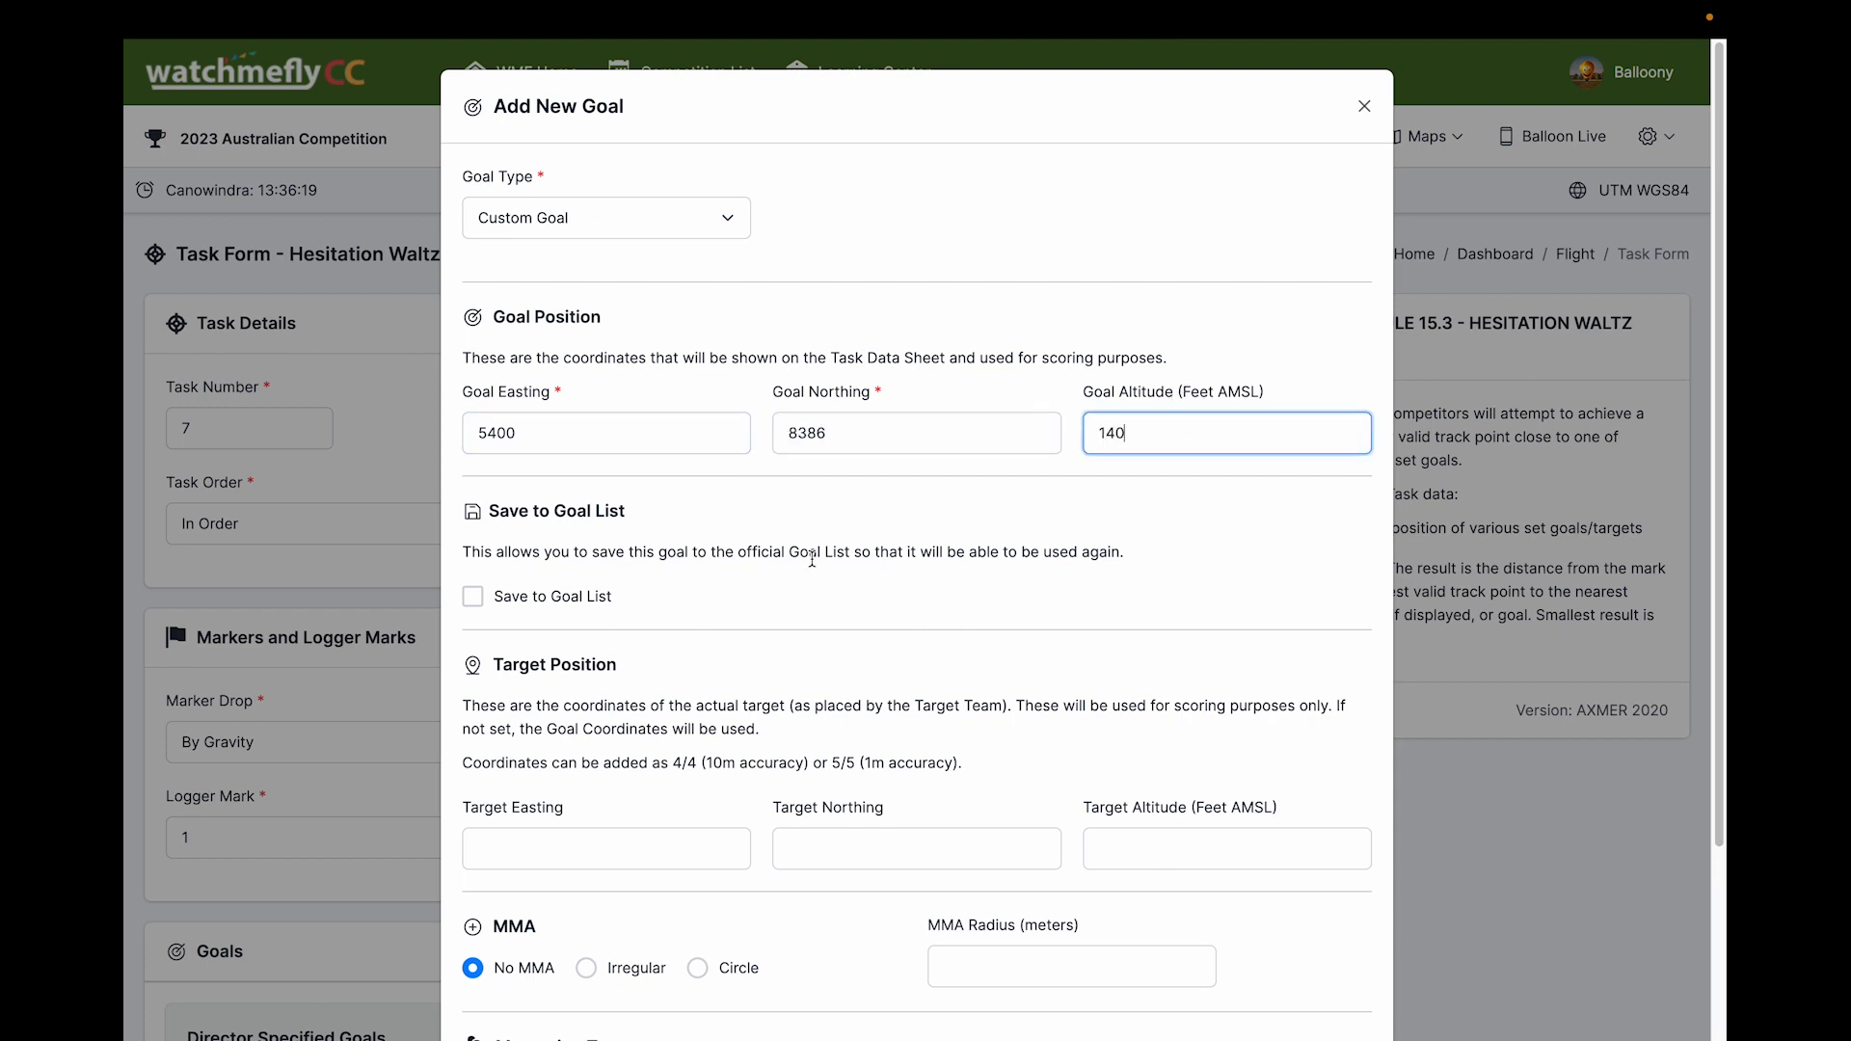
# Step: Have the custom goal saved to the official goal list under the name CLP2
pyautogui.click(478, 600)
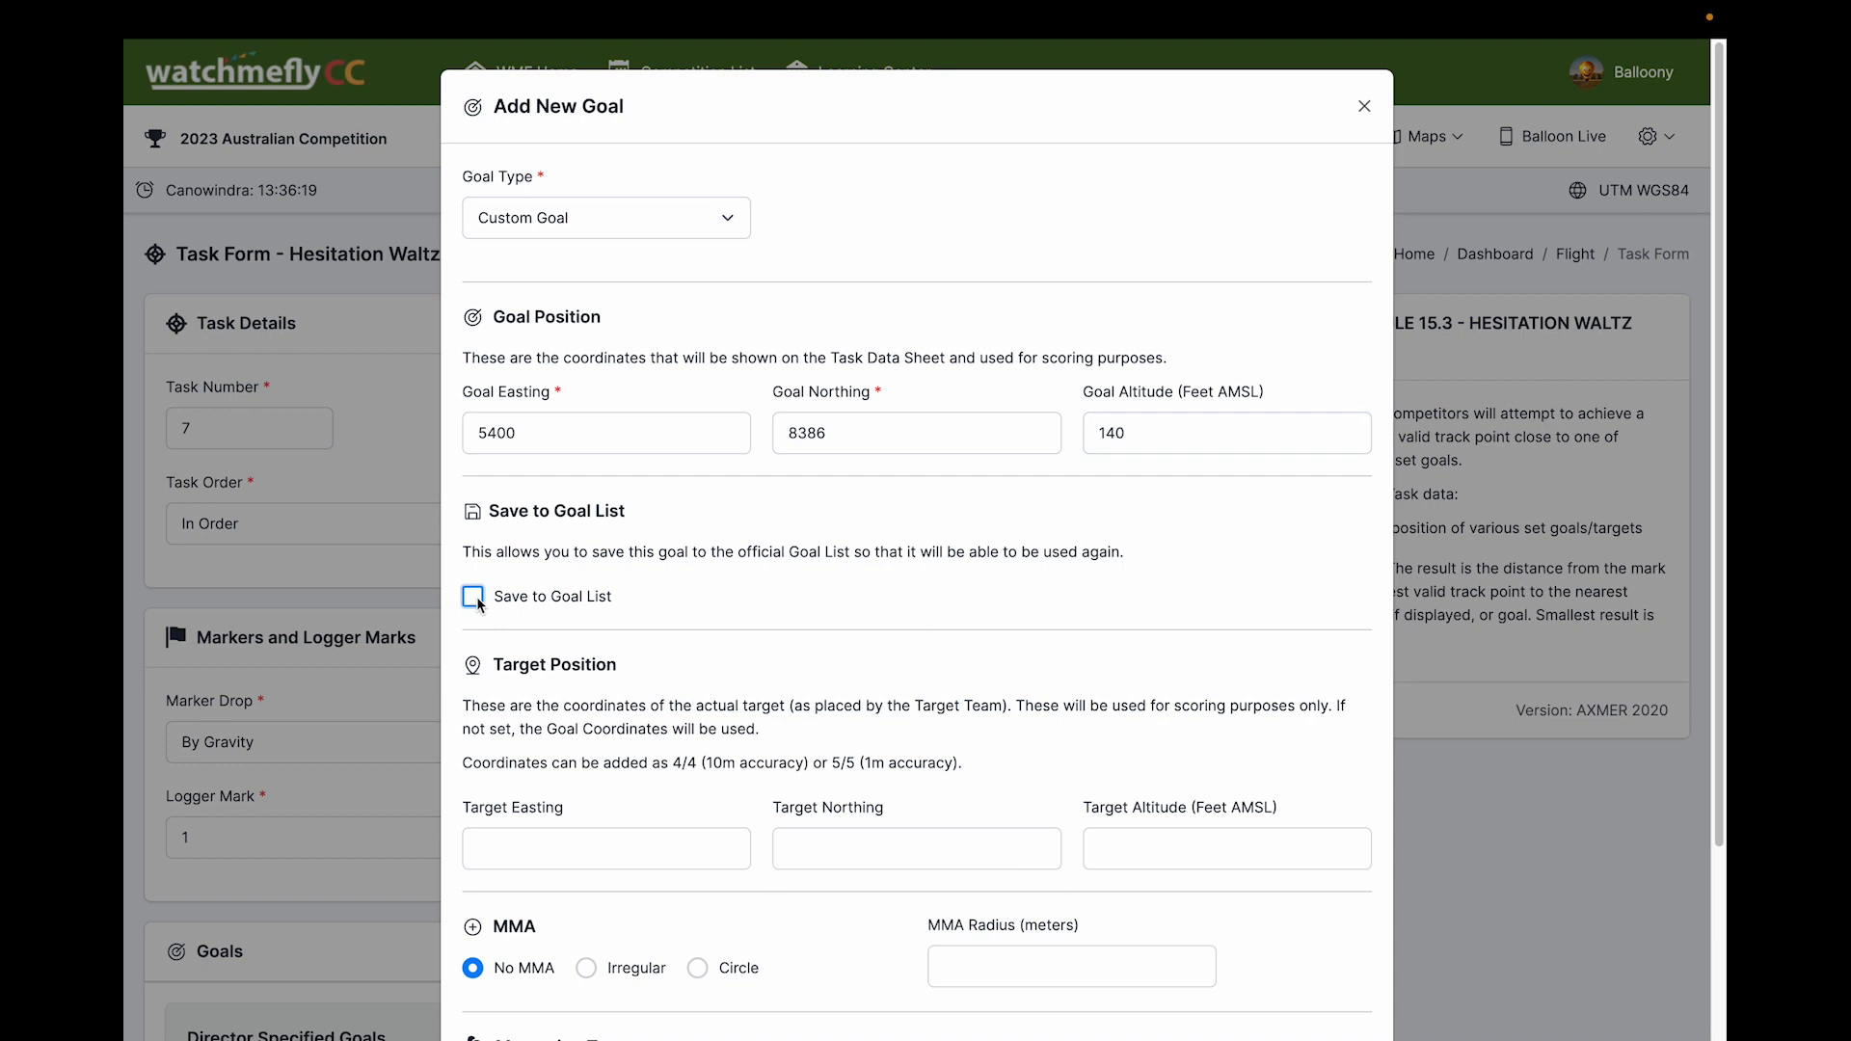
pyautogui.click(478, 599)
pyautogui.click(728, 595)
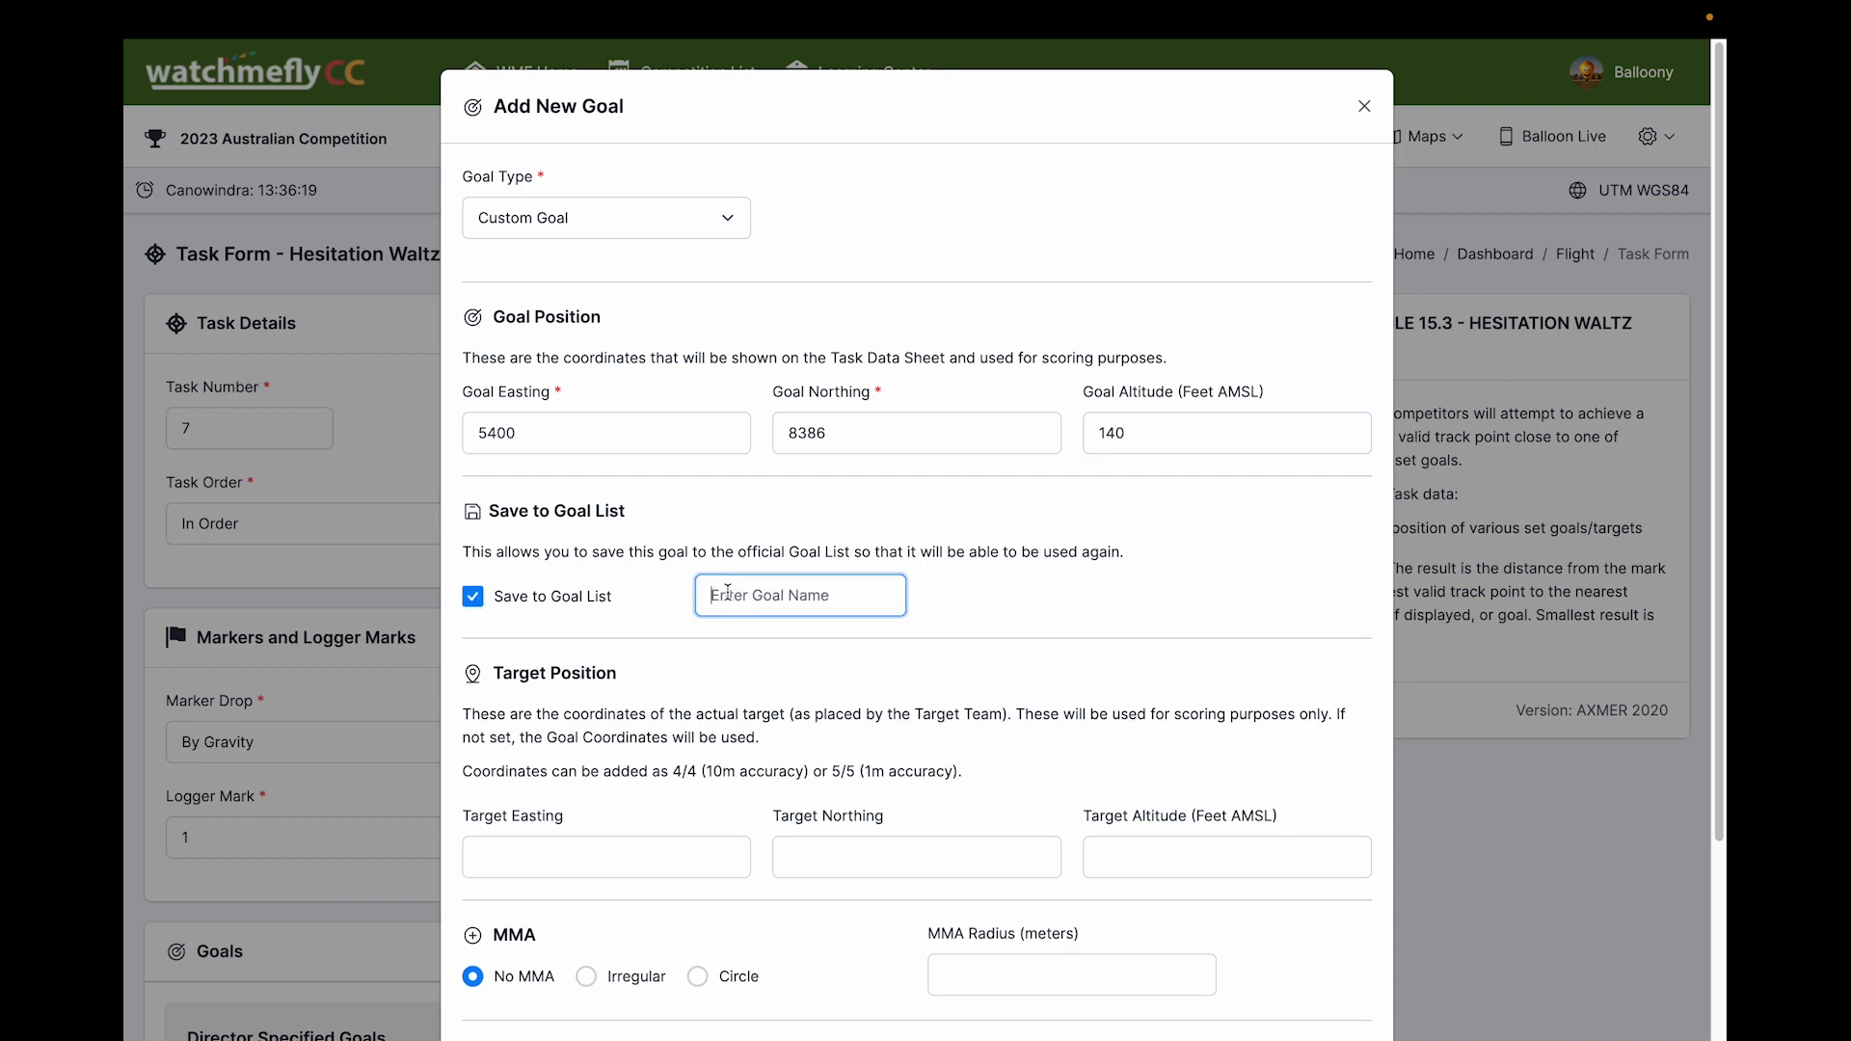
pyautogui.write('CLP2')
# Step: Give the custom goal a circular MMA with a 50 m radius, assign the individually named measuring team, and save the goal
pyautogui.scroll(-3, 733, 583)
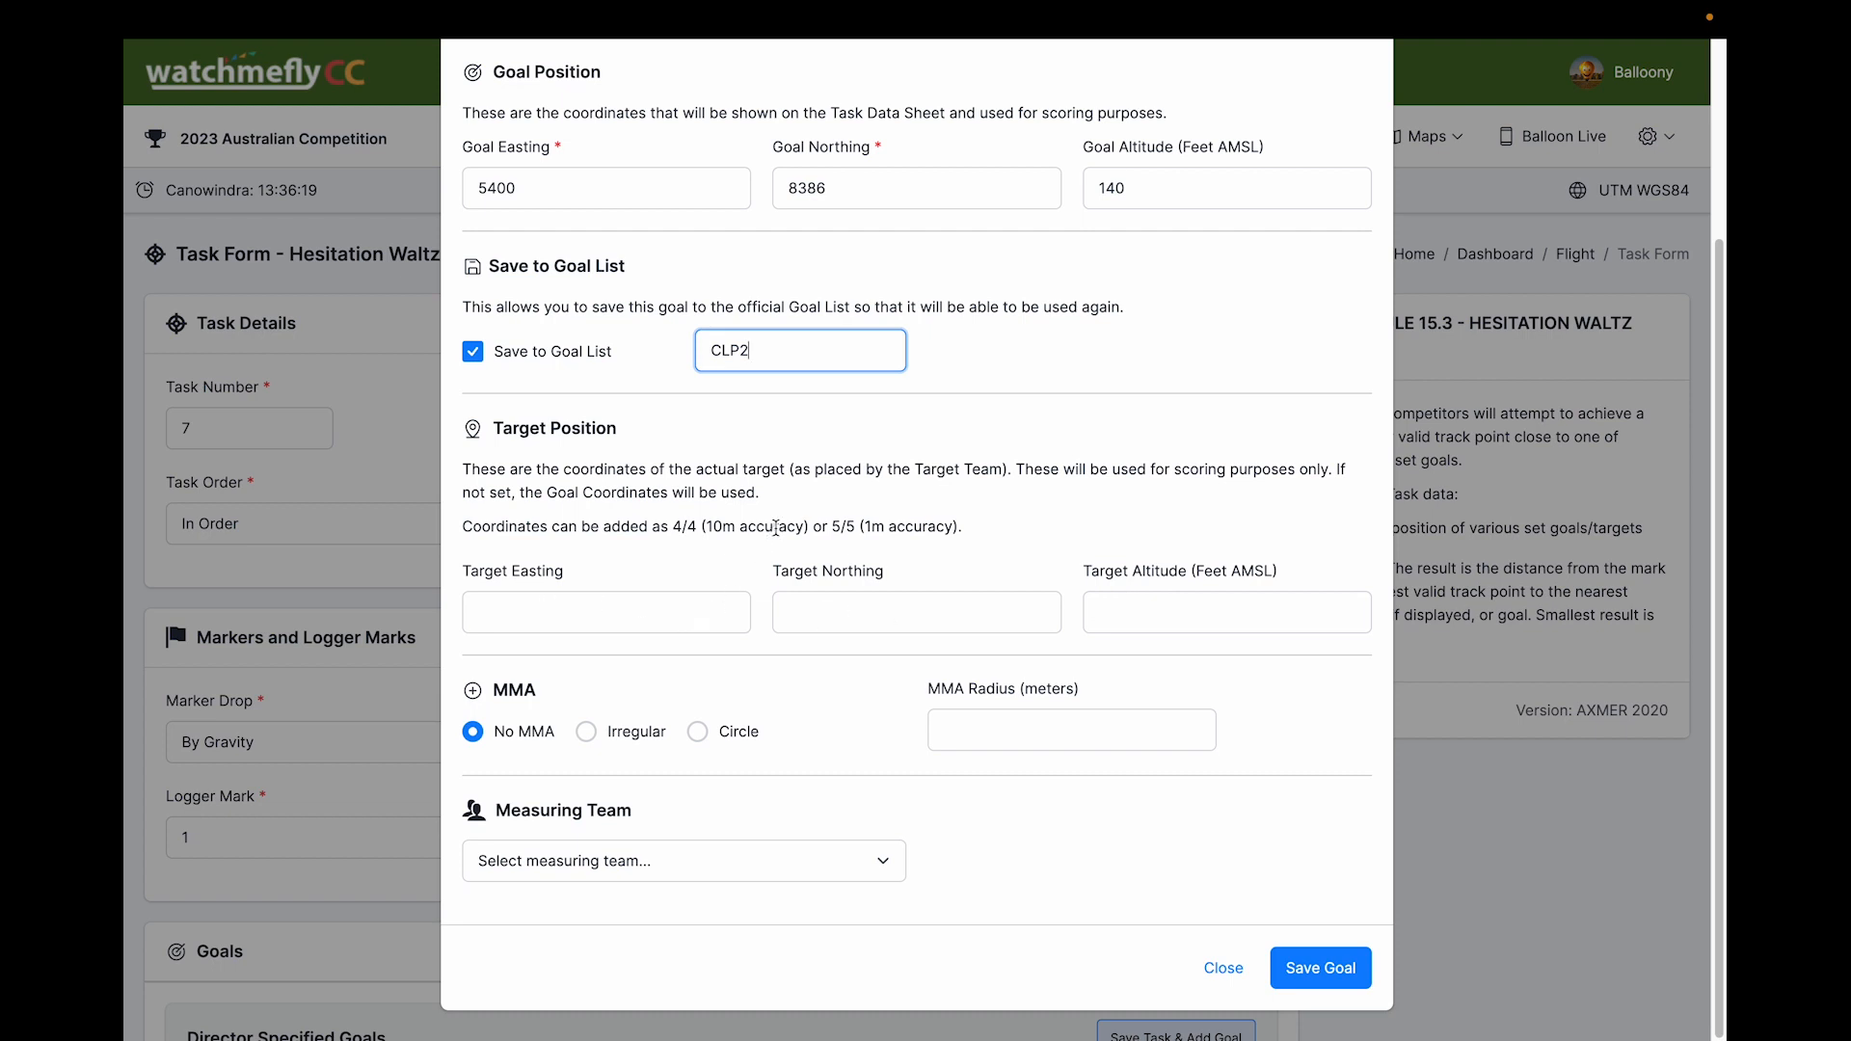
pyautogui.click(698, 732)
pyautogui.click(1061, 730)
pyautogui.write('50')
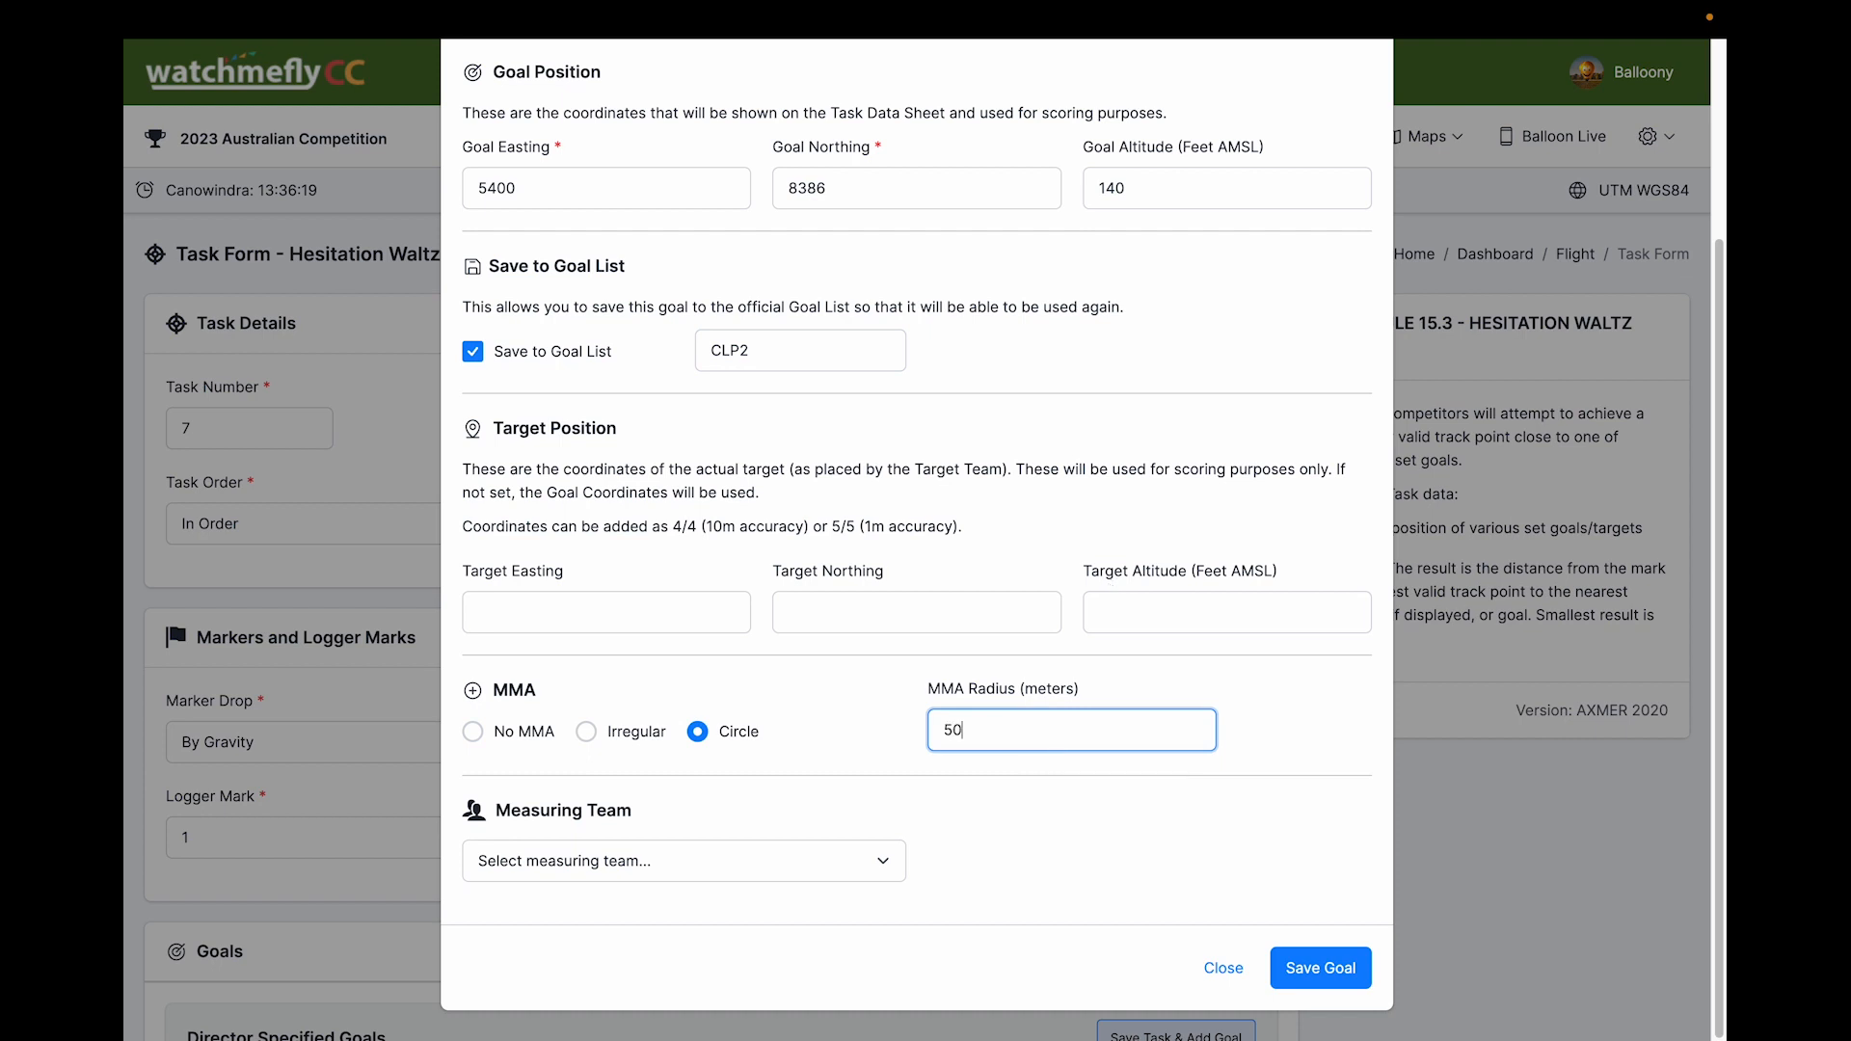
pyautogui.click(883, 861)
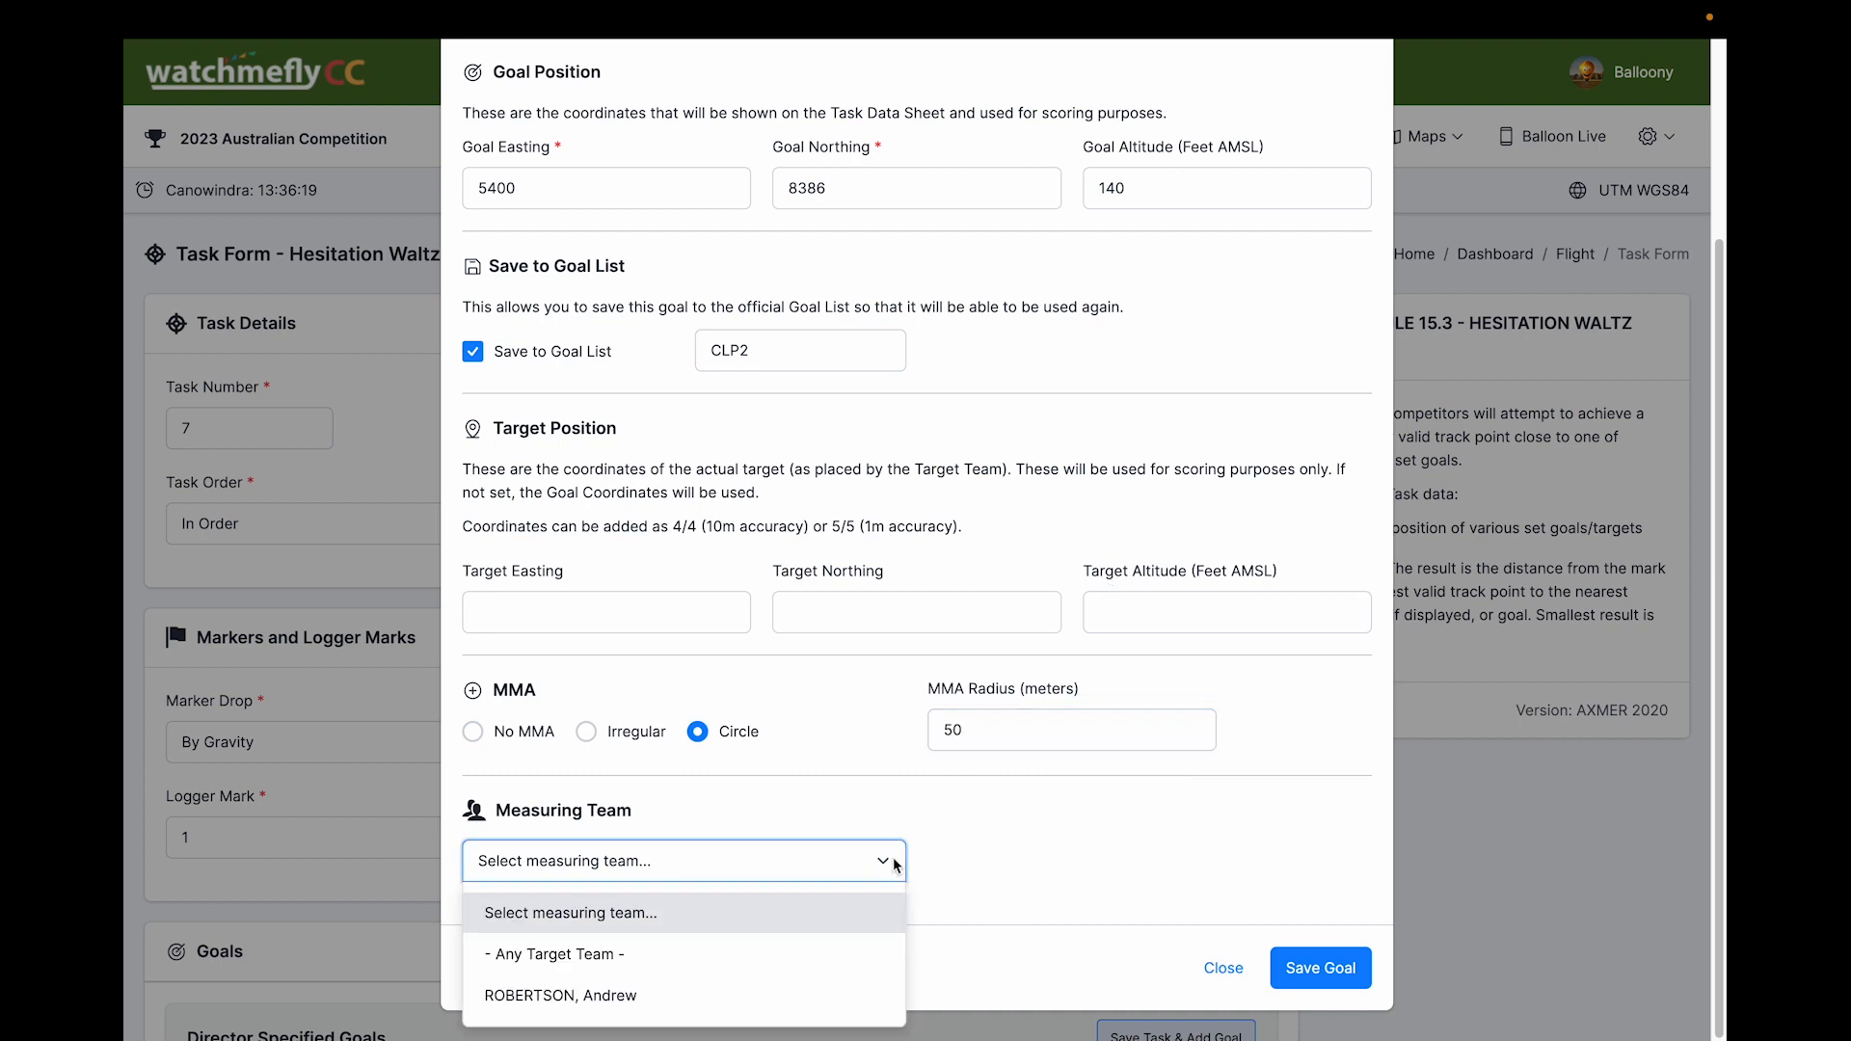
pyautogui.click(540, 993)
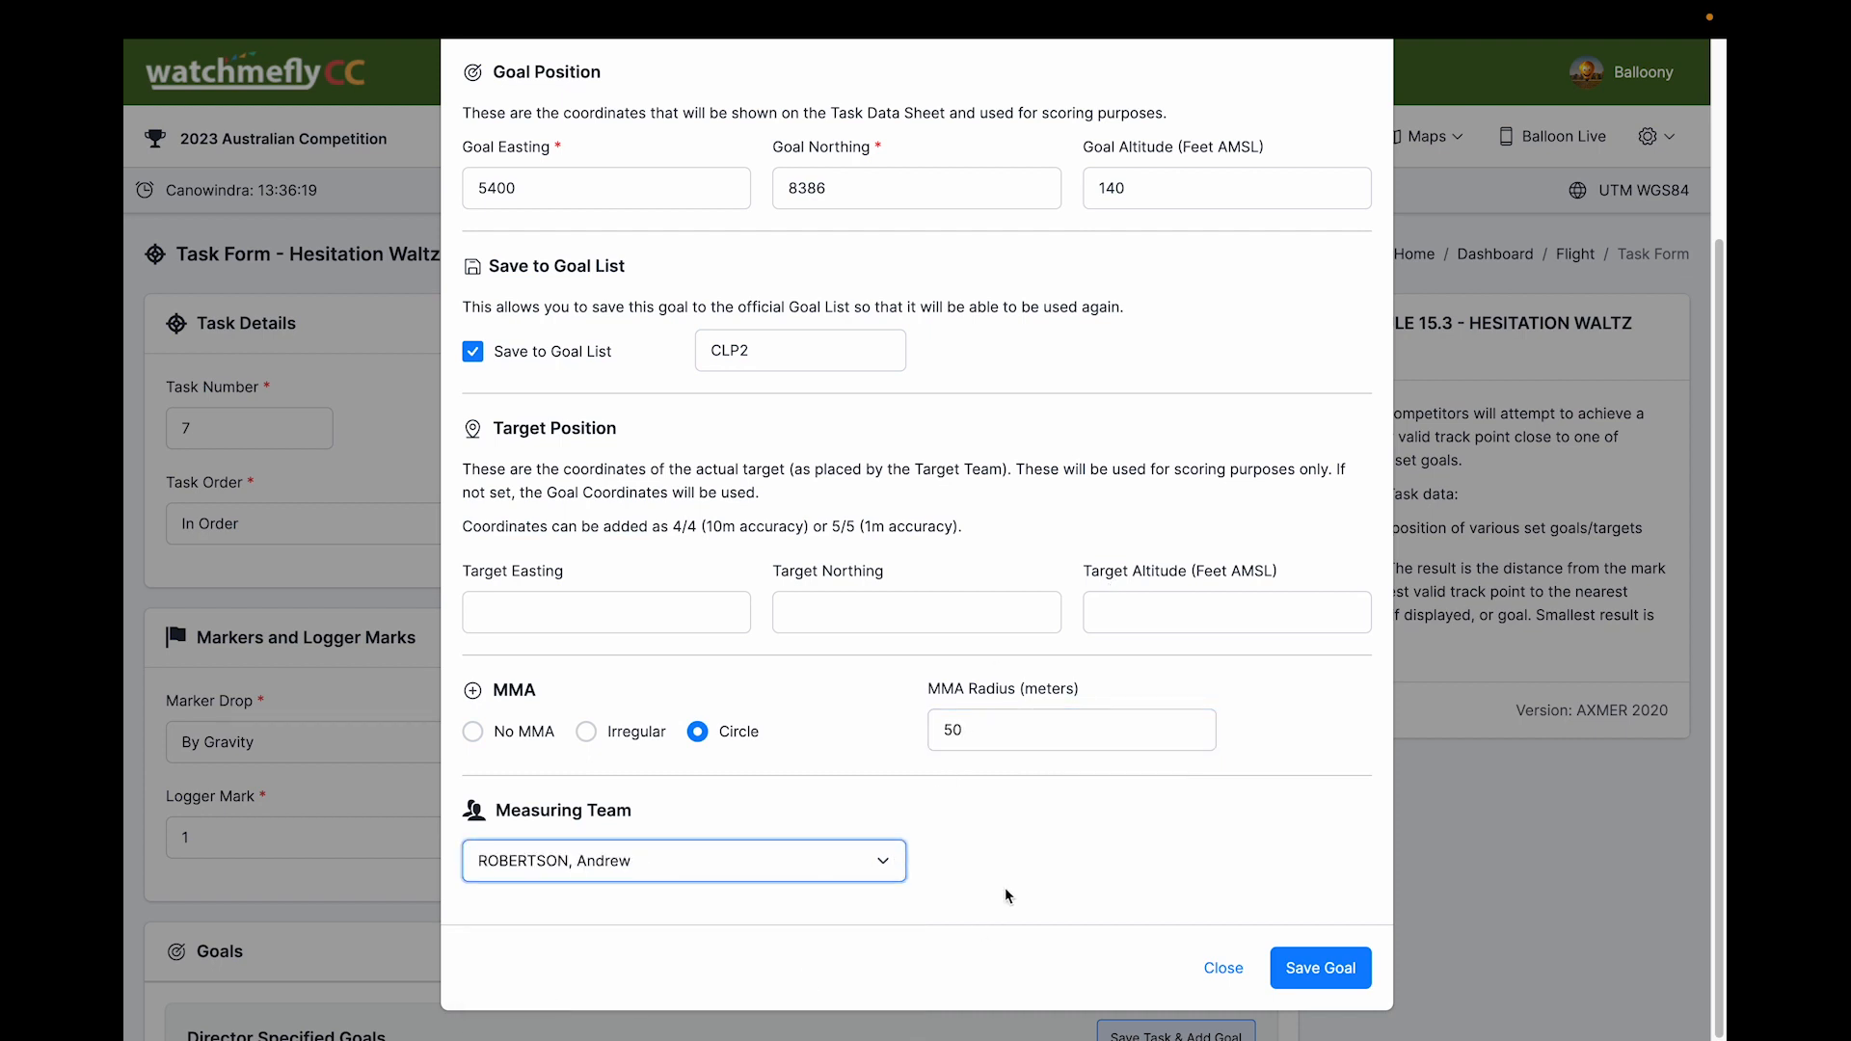
pyautogui.click(1323, 978)
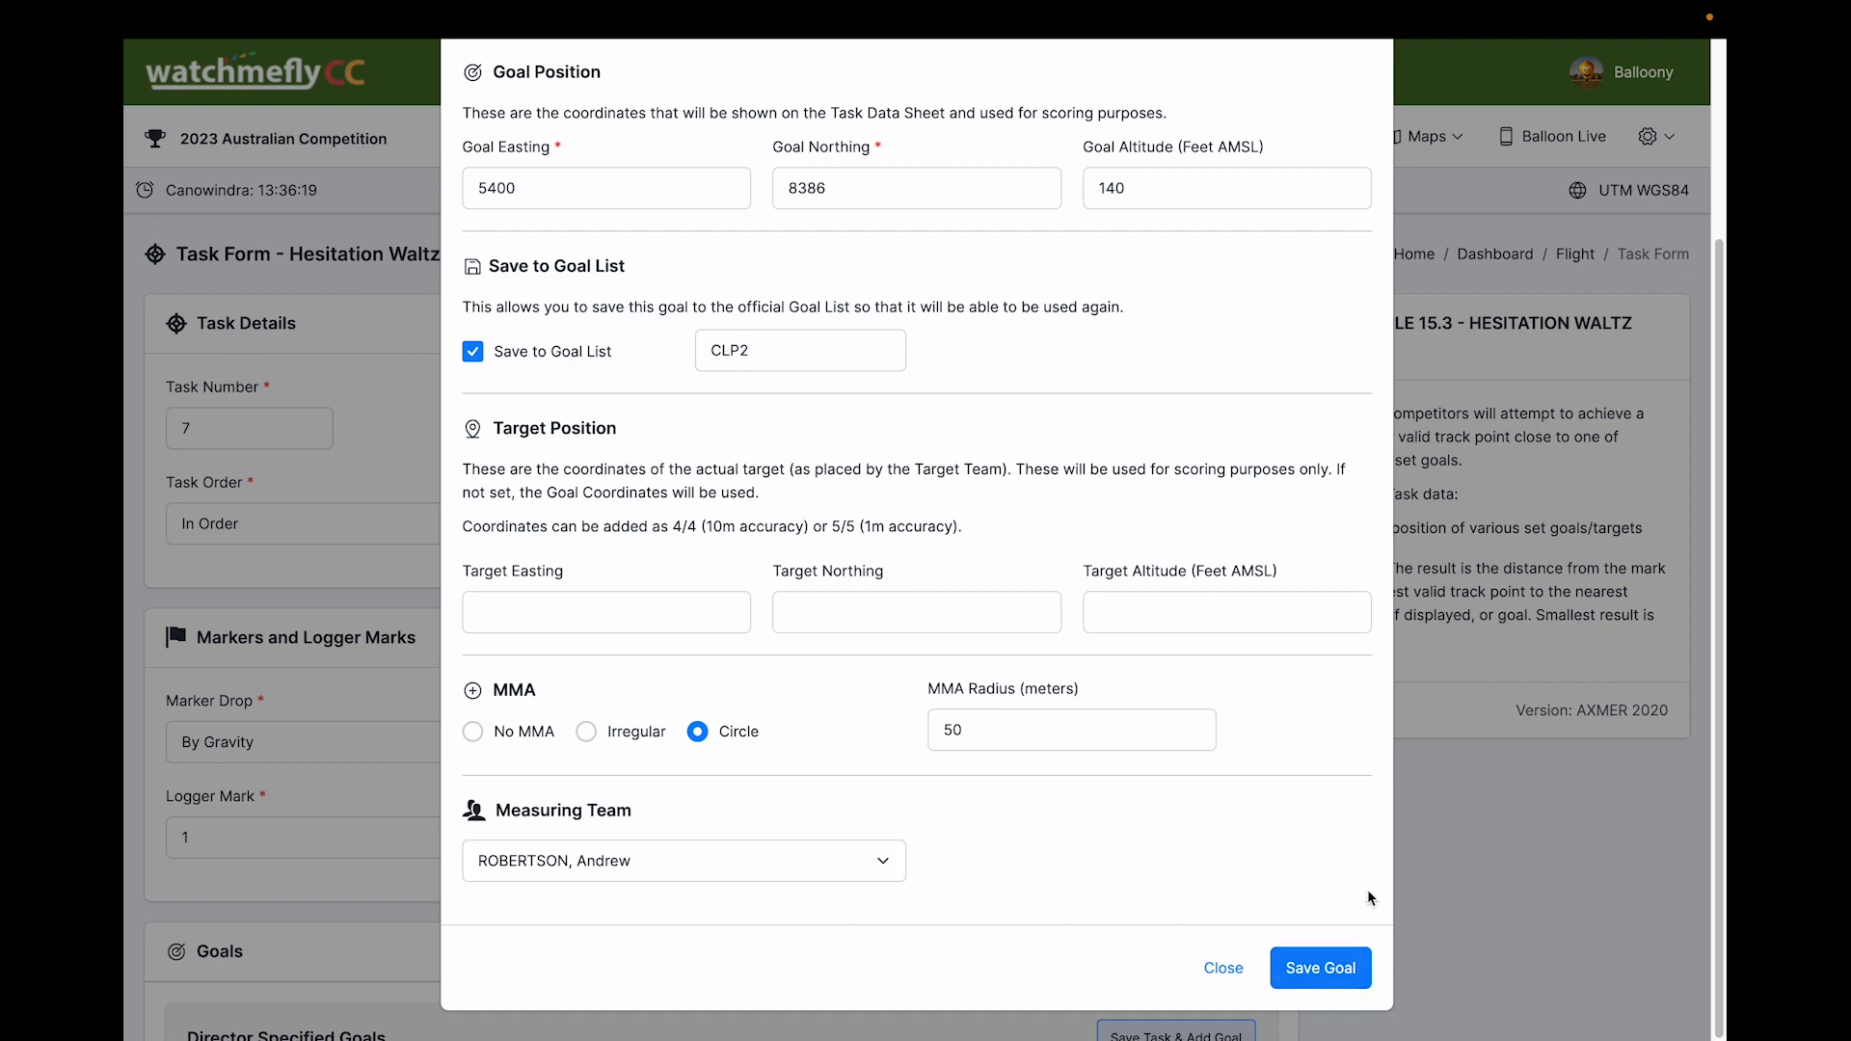
# Step: Reopen the 5400 / 8386 custom goal for editing and set its target easting to 54005 by extending the copied goal easting
pyautogui.scroll(-5, 1345, 853)
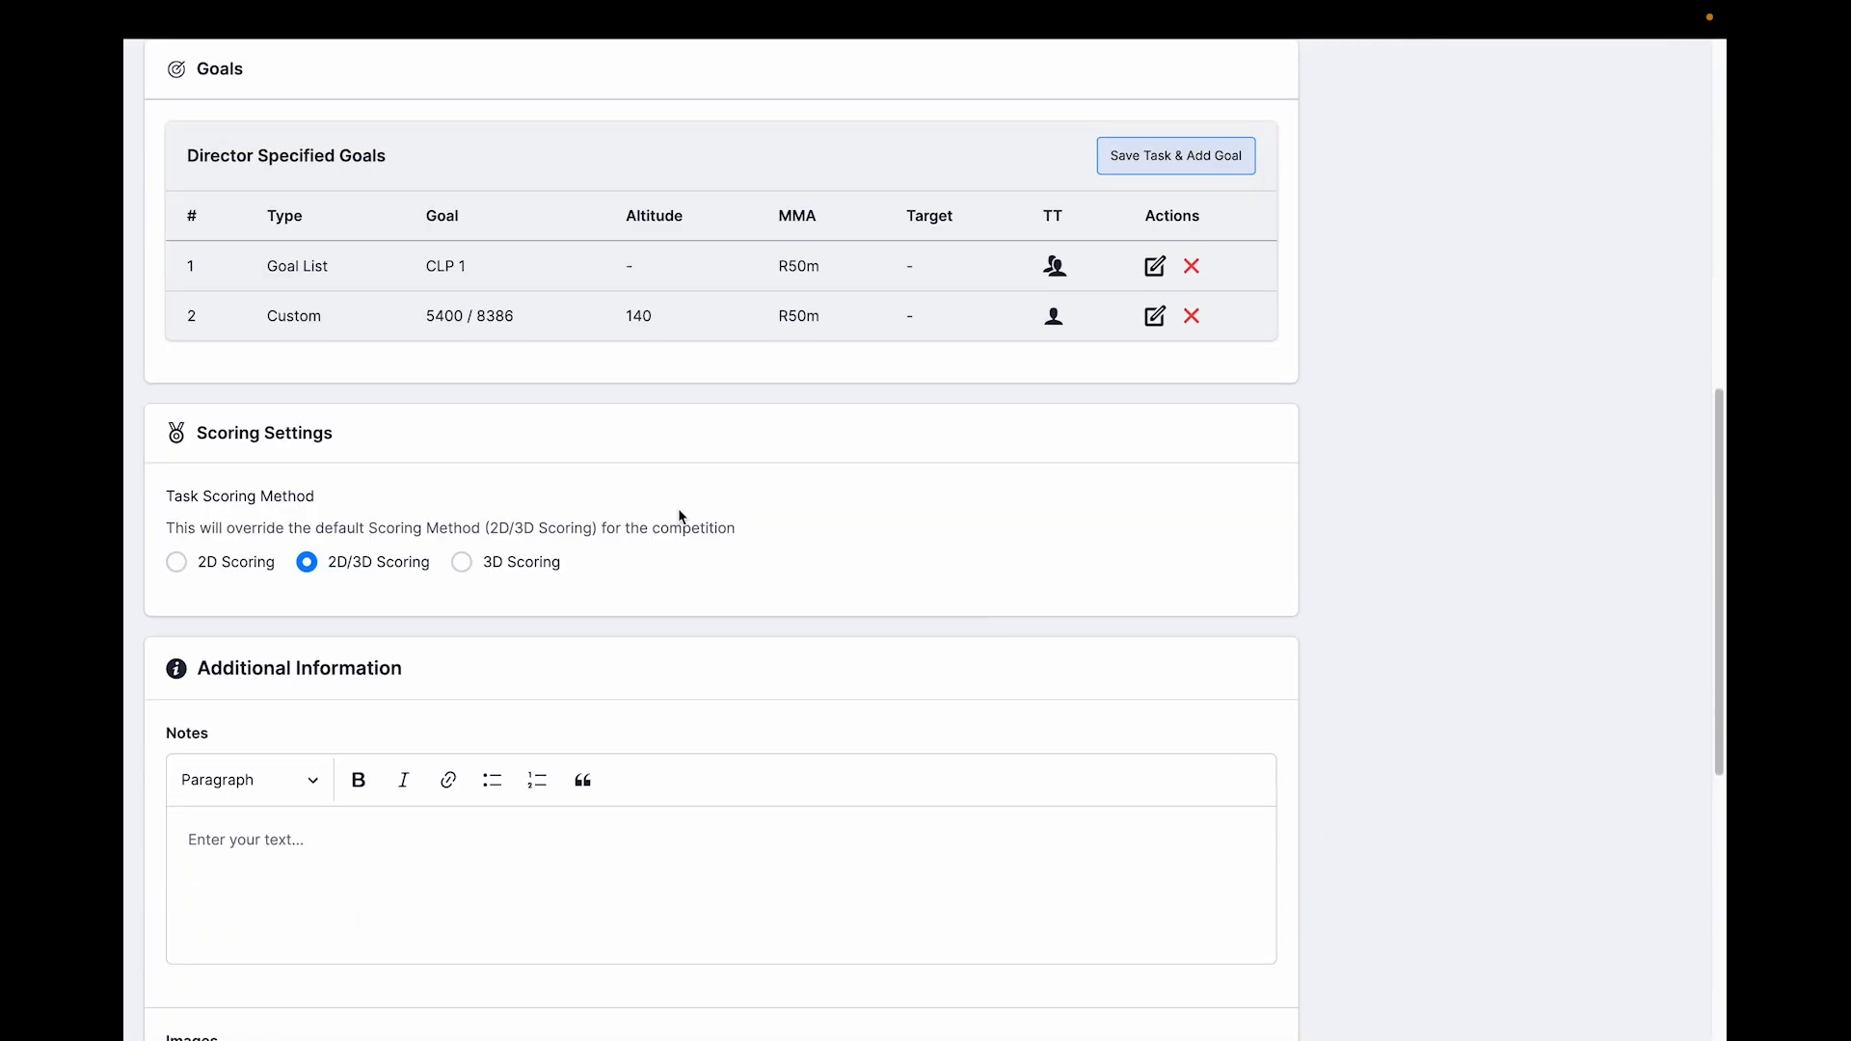
pyautogui.scroll(2, 679, 516)
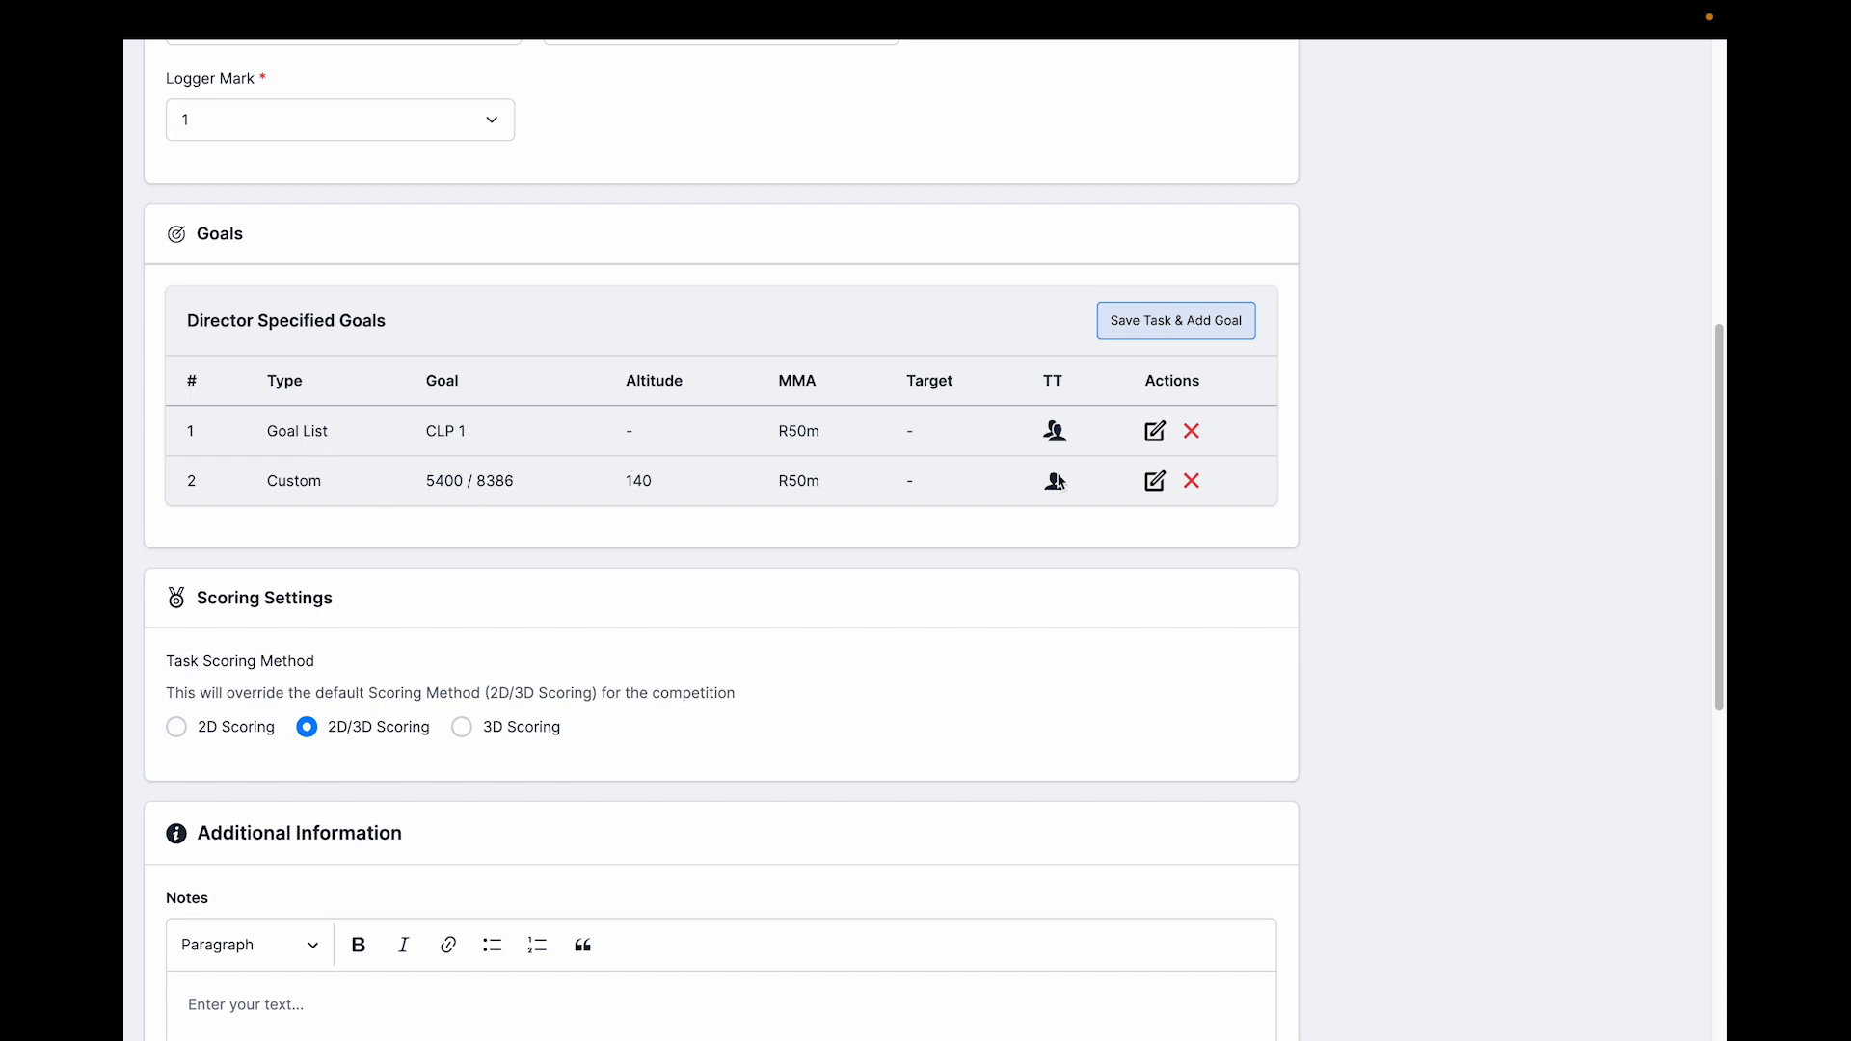
pyautogui.moveTo(1059, 482)
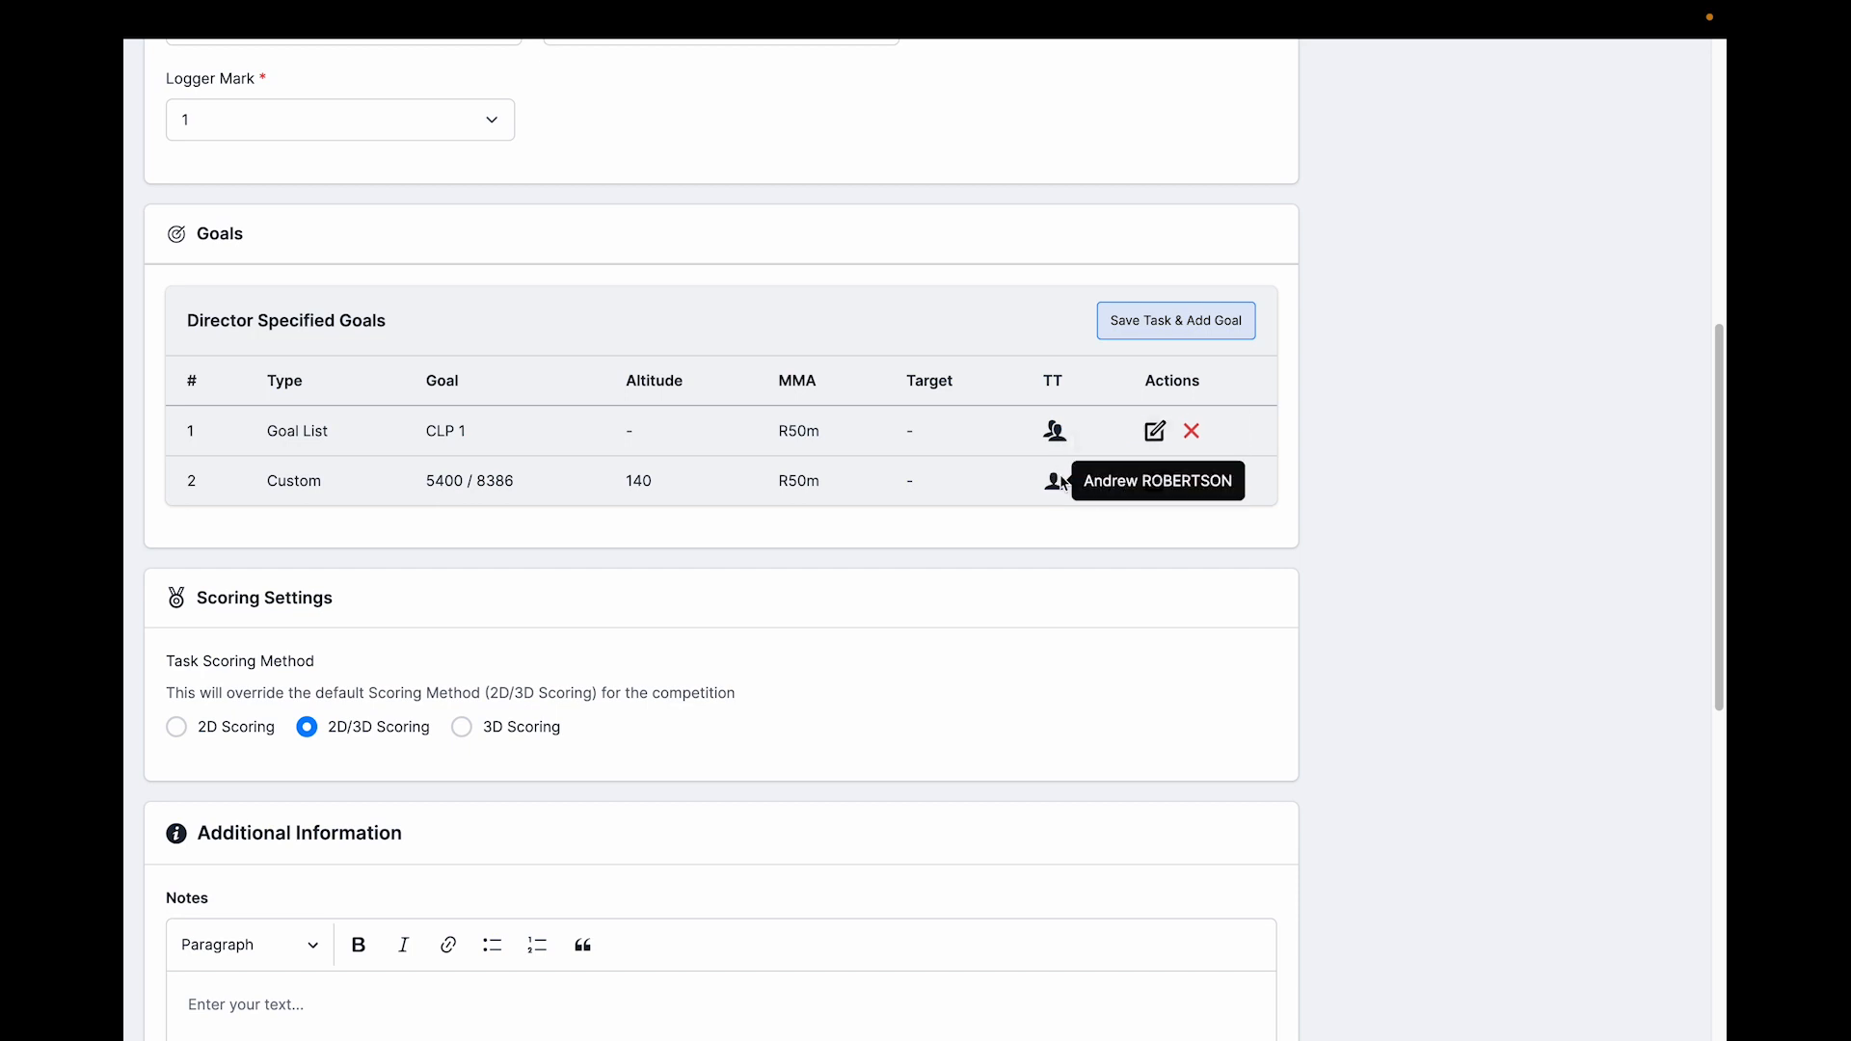
pyautogui.click(1157, 491)
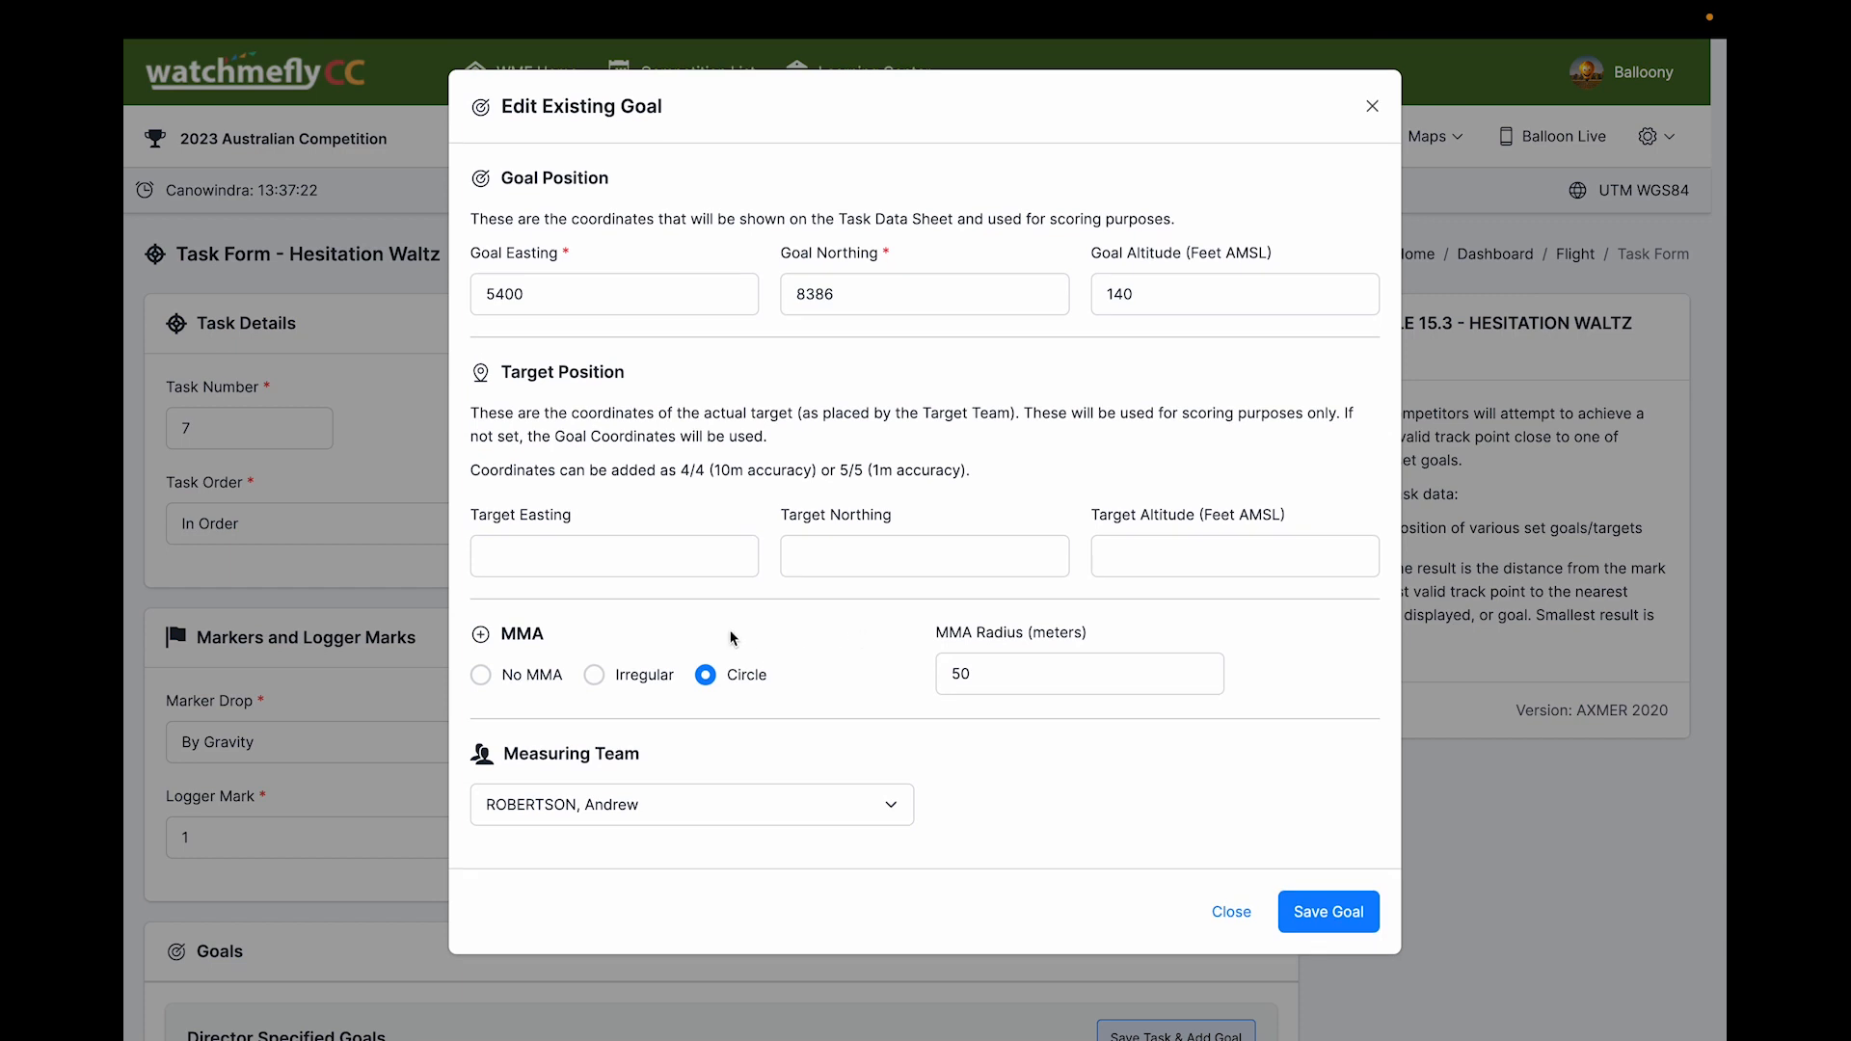
pyautogui.moveTo(530, 302); pyautogui.dragTo(459, 302)
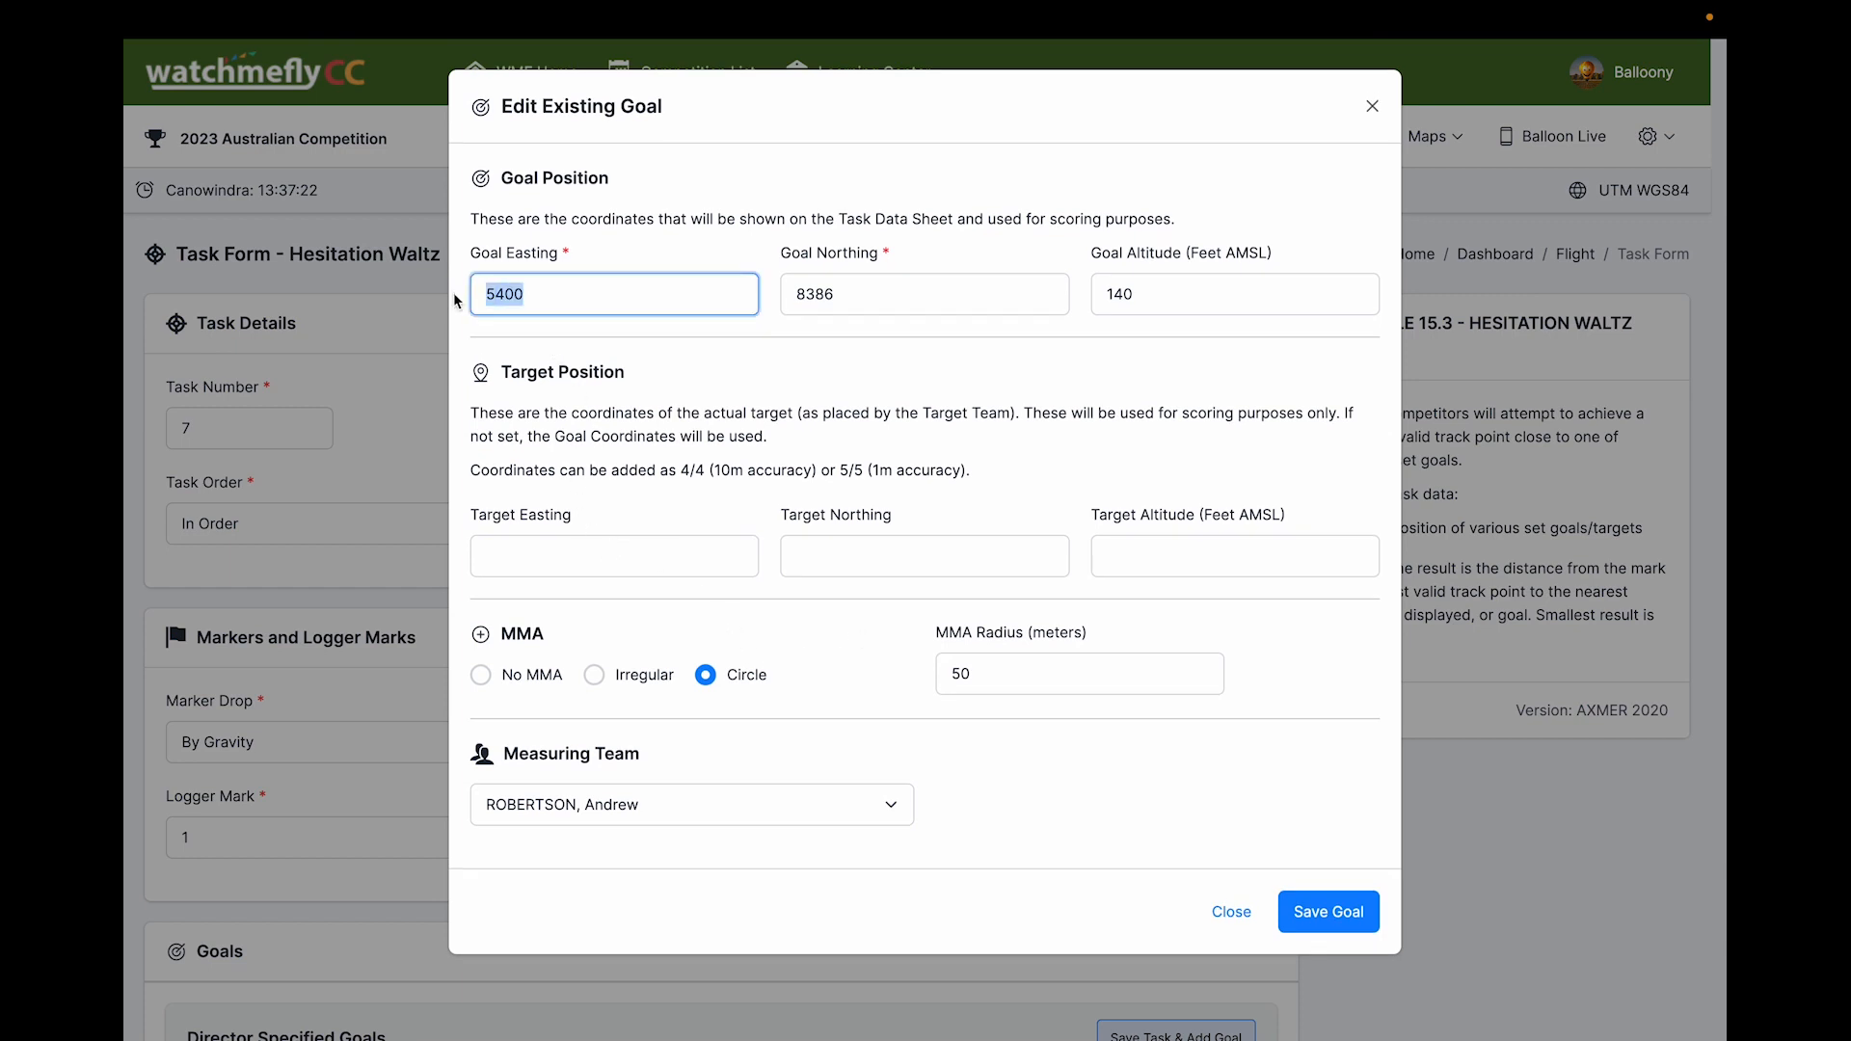
pyautogui.click(565, 555)
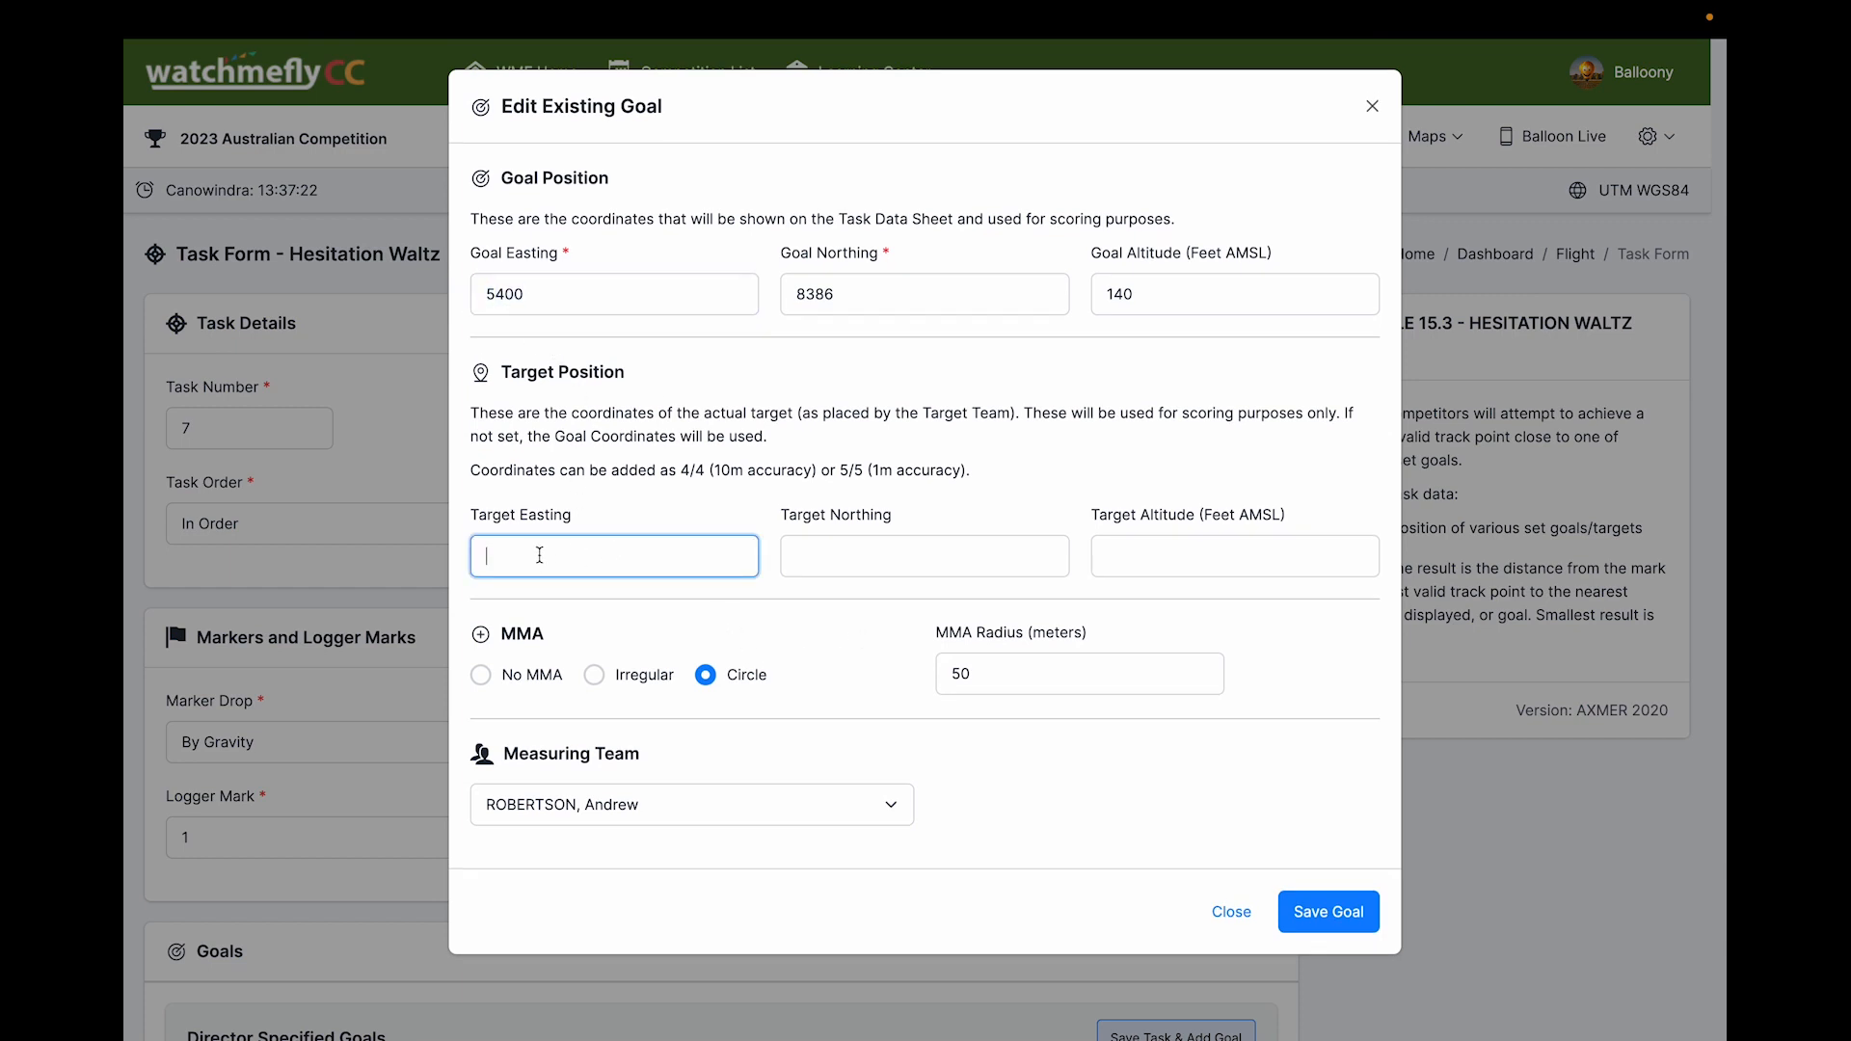
pyautogui.moveTo(530, 299); pyautogui.dragTo(471, 302)
pyautogui.hotkey('ctrl', 'c')
pyautogui.click(552, 540)
pyautogui.hotkey('ctrl', 'v')
pyautogui.write('5')
# Step: Set the same goal's target northing to 83893 and save the edited goal
pyautogui.moveTo(858, 300); pyautogui.dragTo(782, 291)
pyautogui.click(839, 557)
pyautogui.write('8386')
pyautogui.press('BackSpace')
pyautogui.write('9')
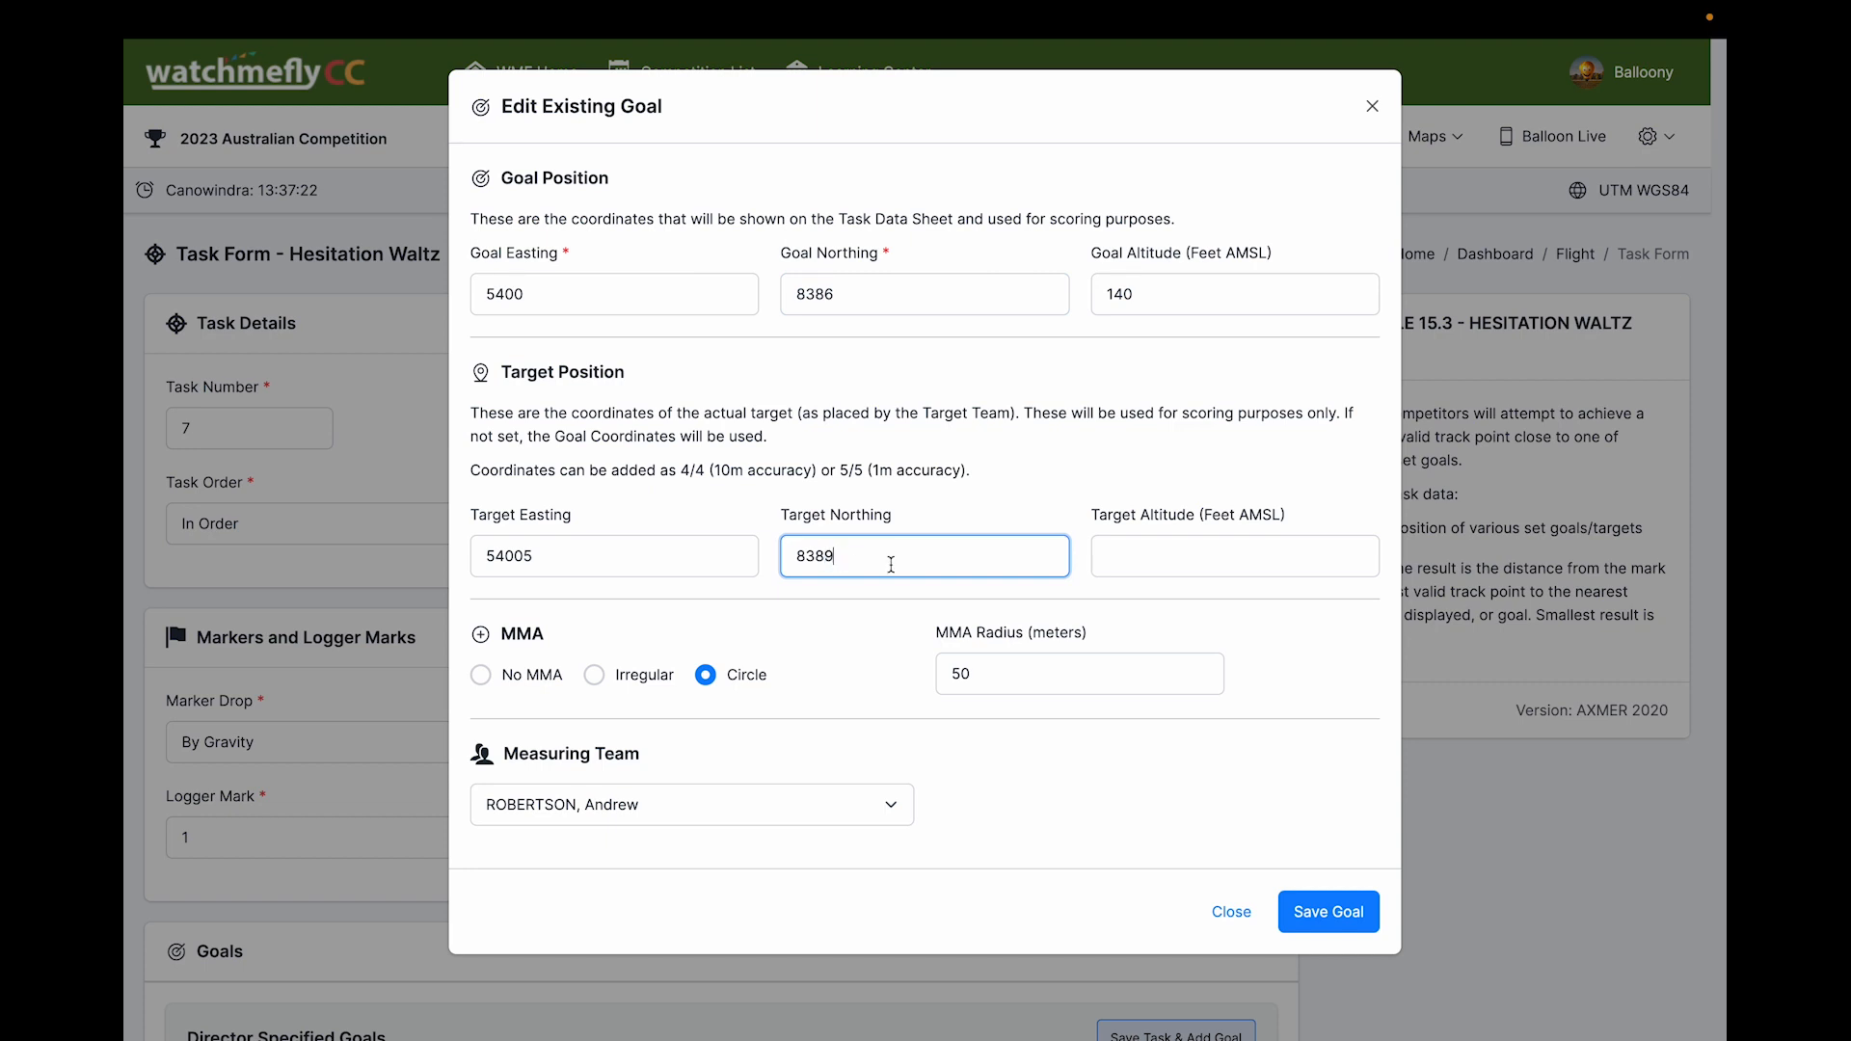
pyautogui.write('3')
pyautogui.click(1313, 922)
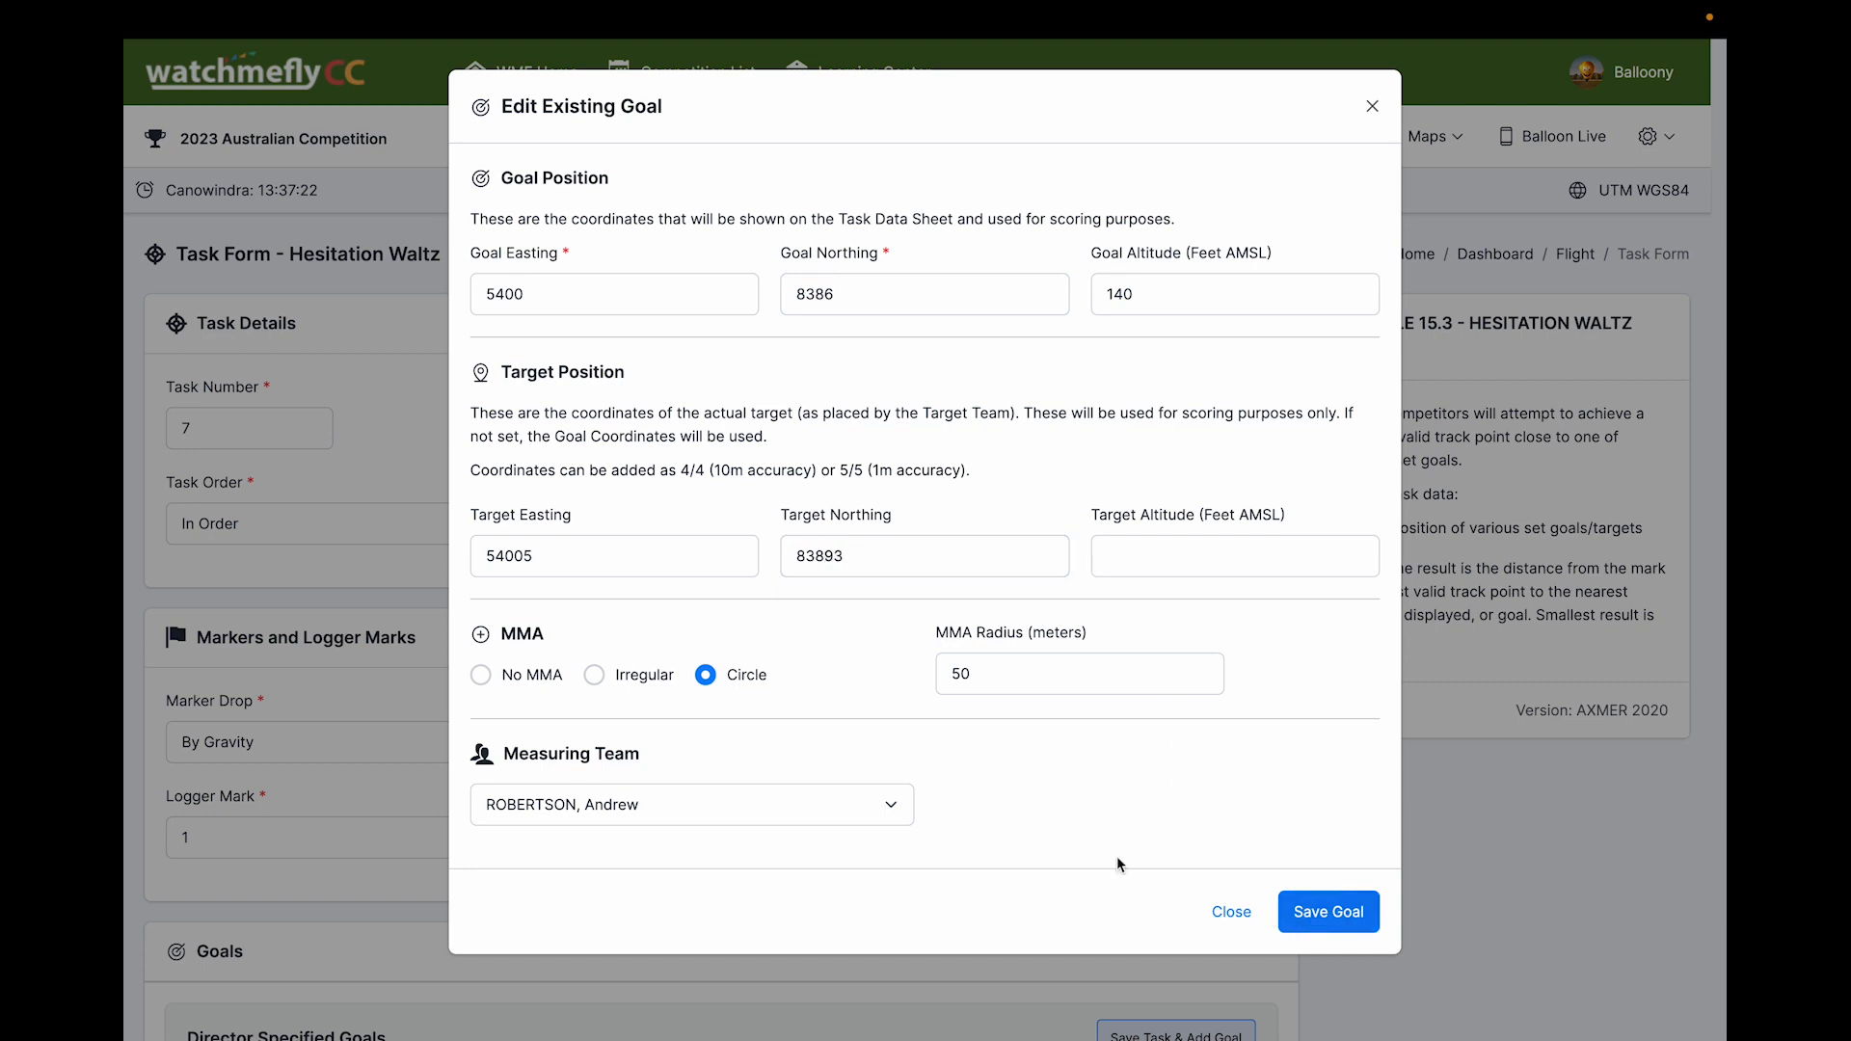
# Step: Start another custom goal for the task and copy the easting 5443 from the TextEdit notes into it
pyautogui.scroll(-10, 1051, 787)
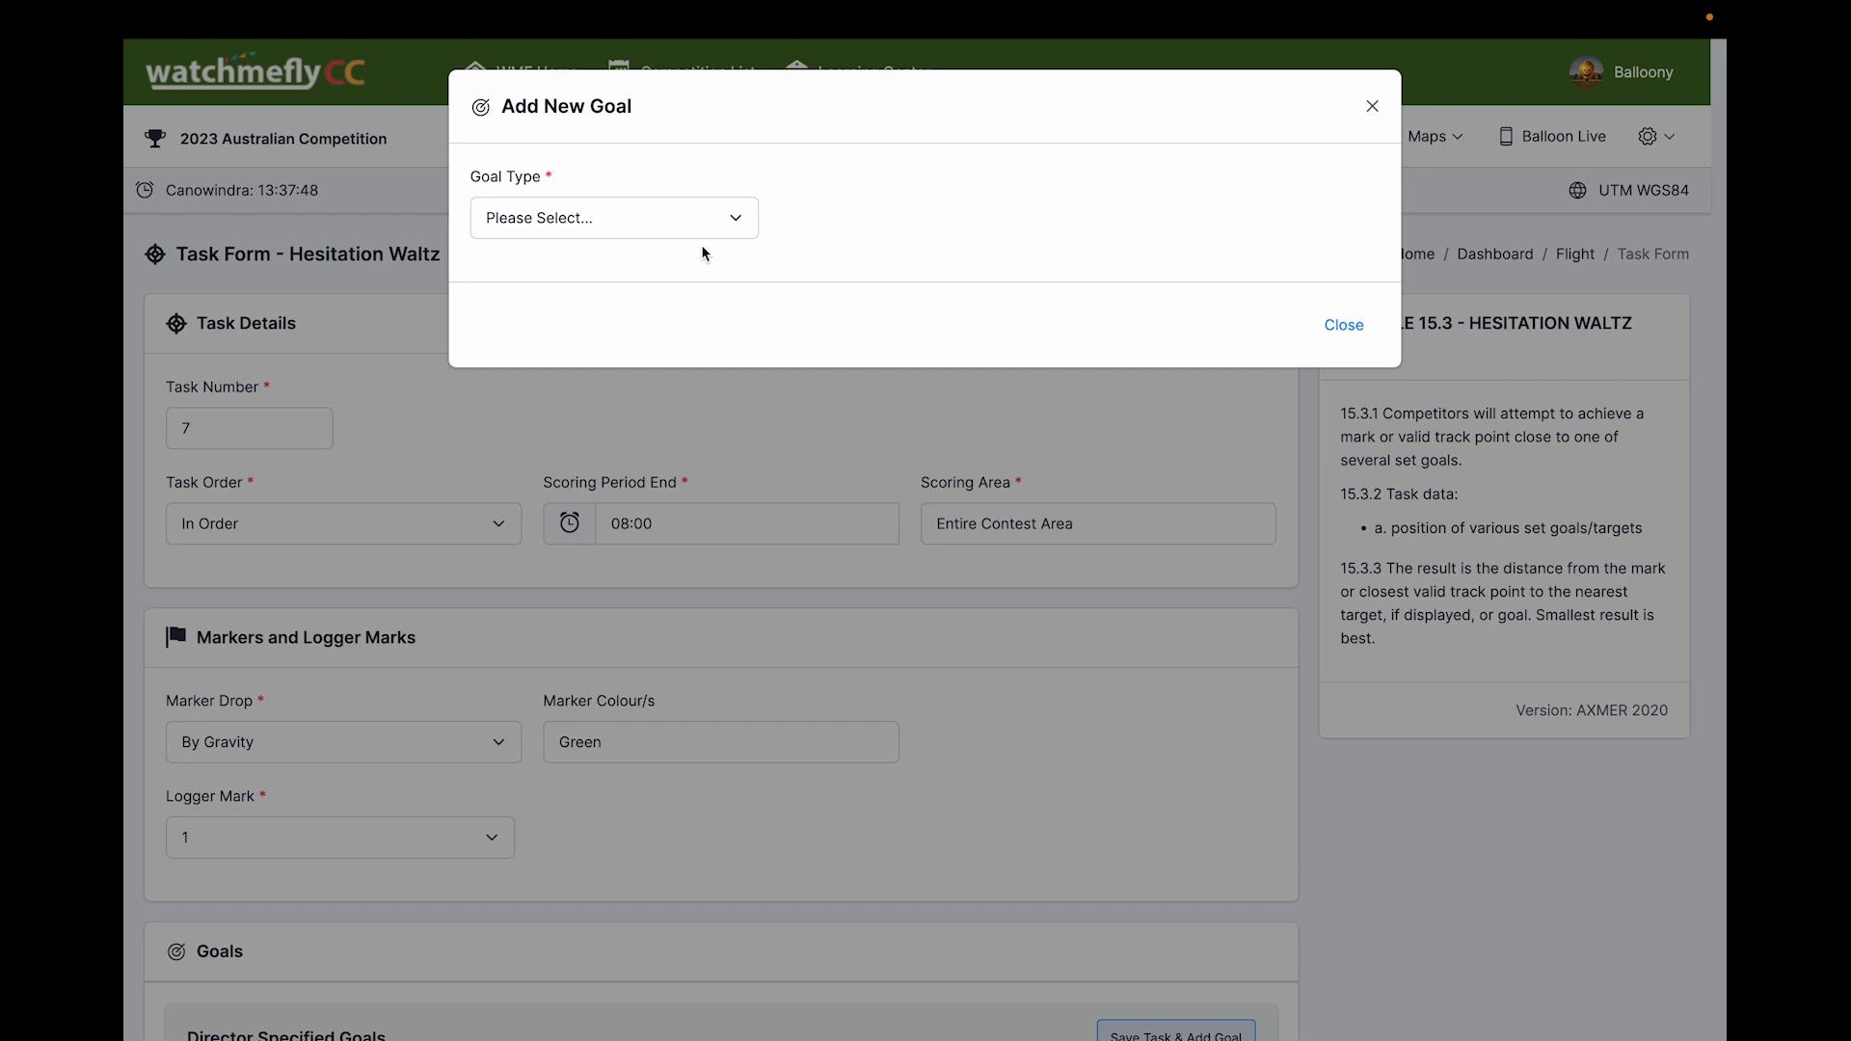
pyautogui.click(704, 218)
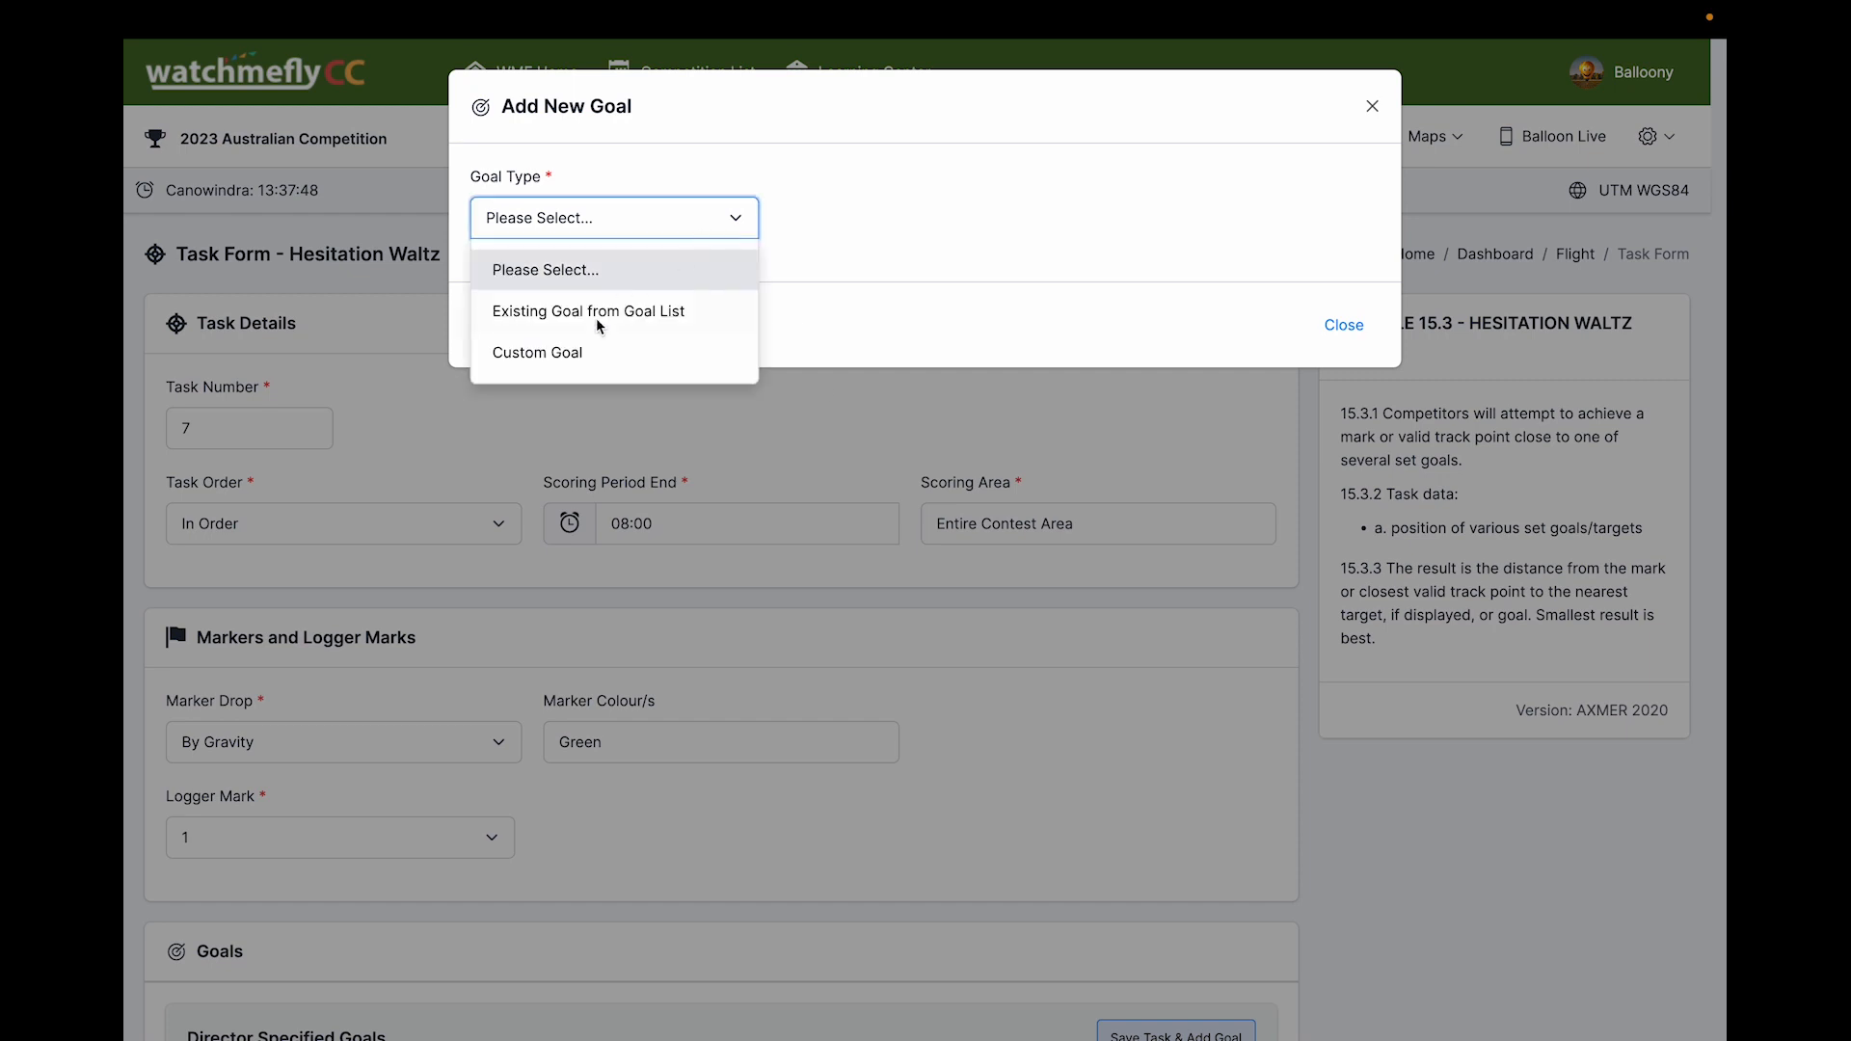
pyautogui.click(575, 351)
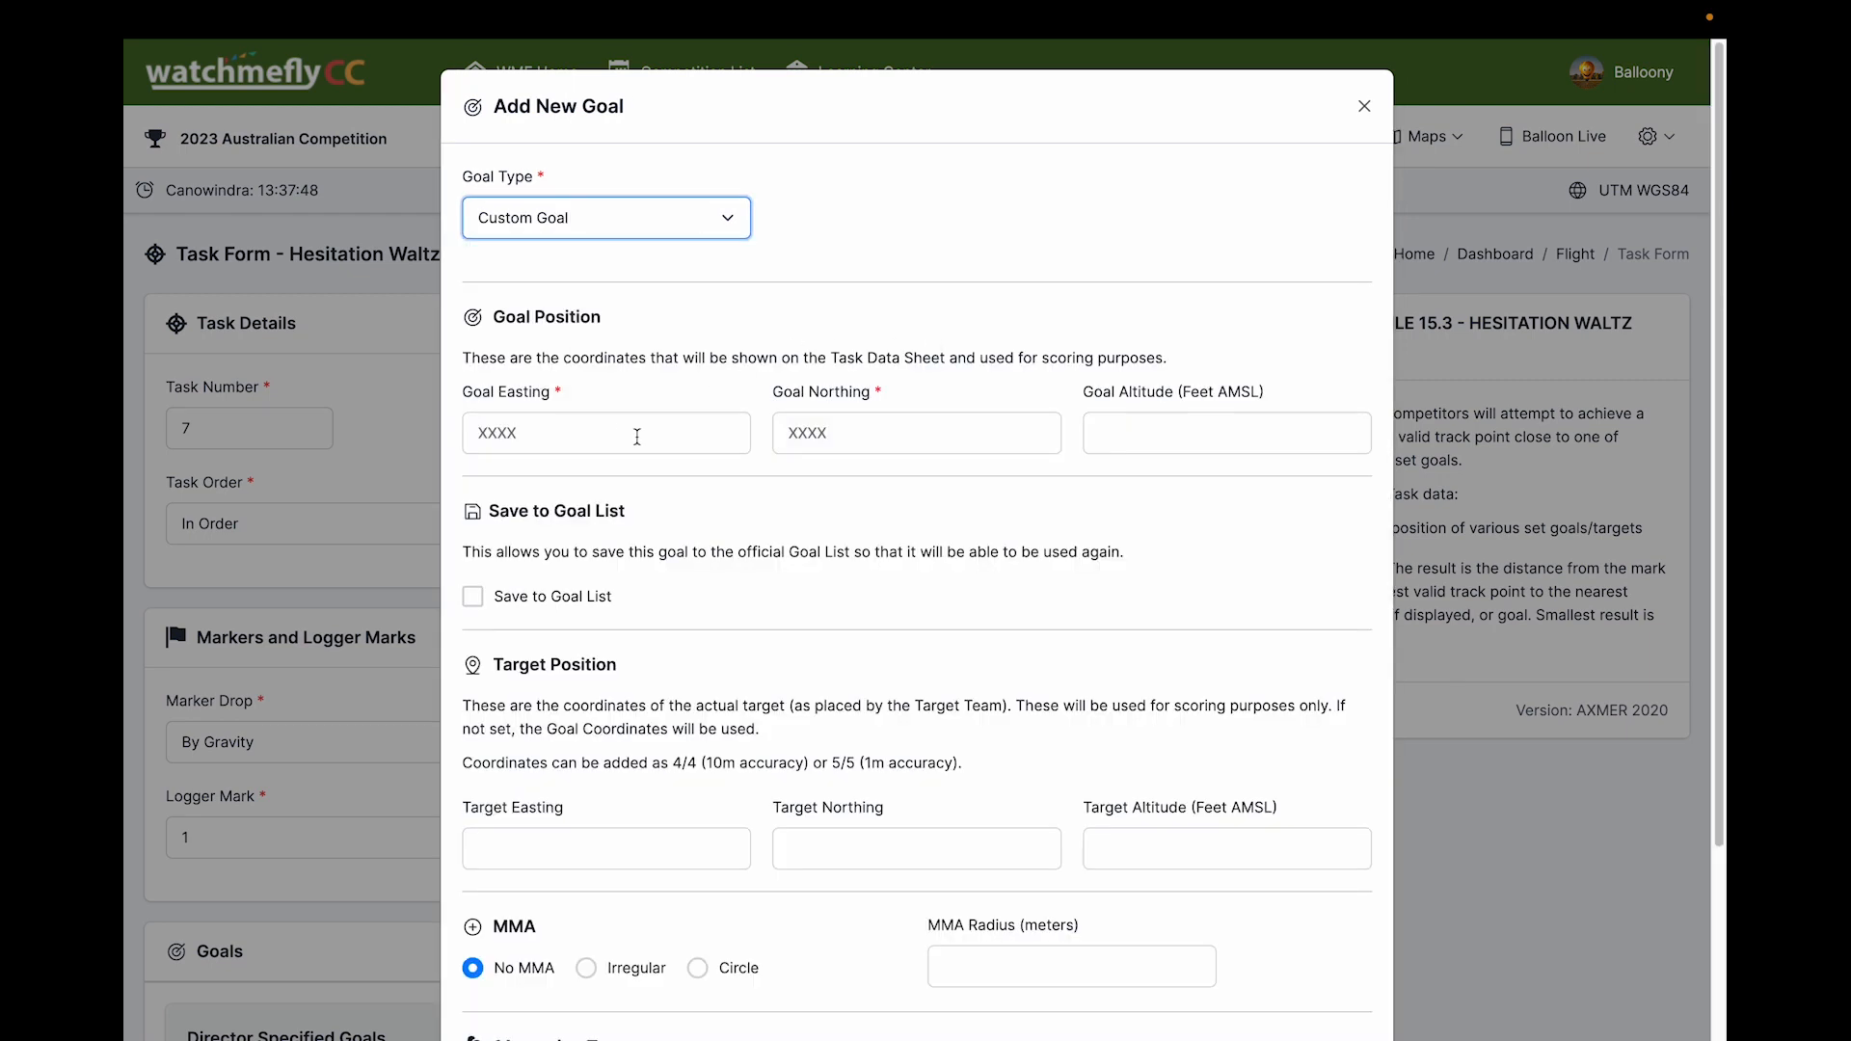
pyautogui.press('super+Tab')
pyautogui.doubleClick(1250, 459)
pyautogui.press('super+c')
pyautogui.press('super+Tab')
pyautogui.click(665, 438)
pyautogui.press('super+v')
# Step: Copy the northing 8489 from the TextEdit notes into the new custom goal
pyautogui.press('super+Tab')
pyautogui.doubleClick(1299, 460)
pyautogui.press('super+c')
pyautogui.press('super+Tab')
pyautogui.click(880, 430)
pyautogui.press('super+v')
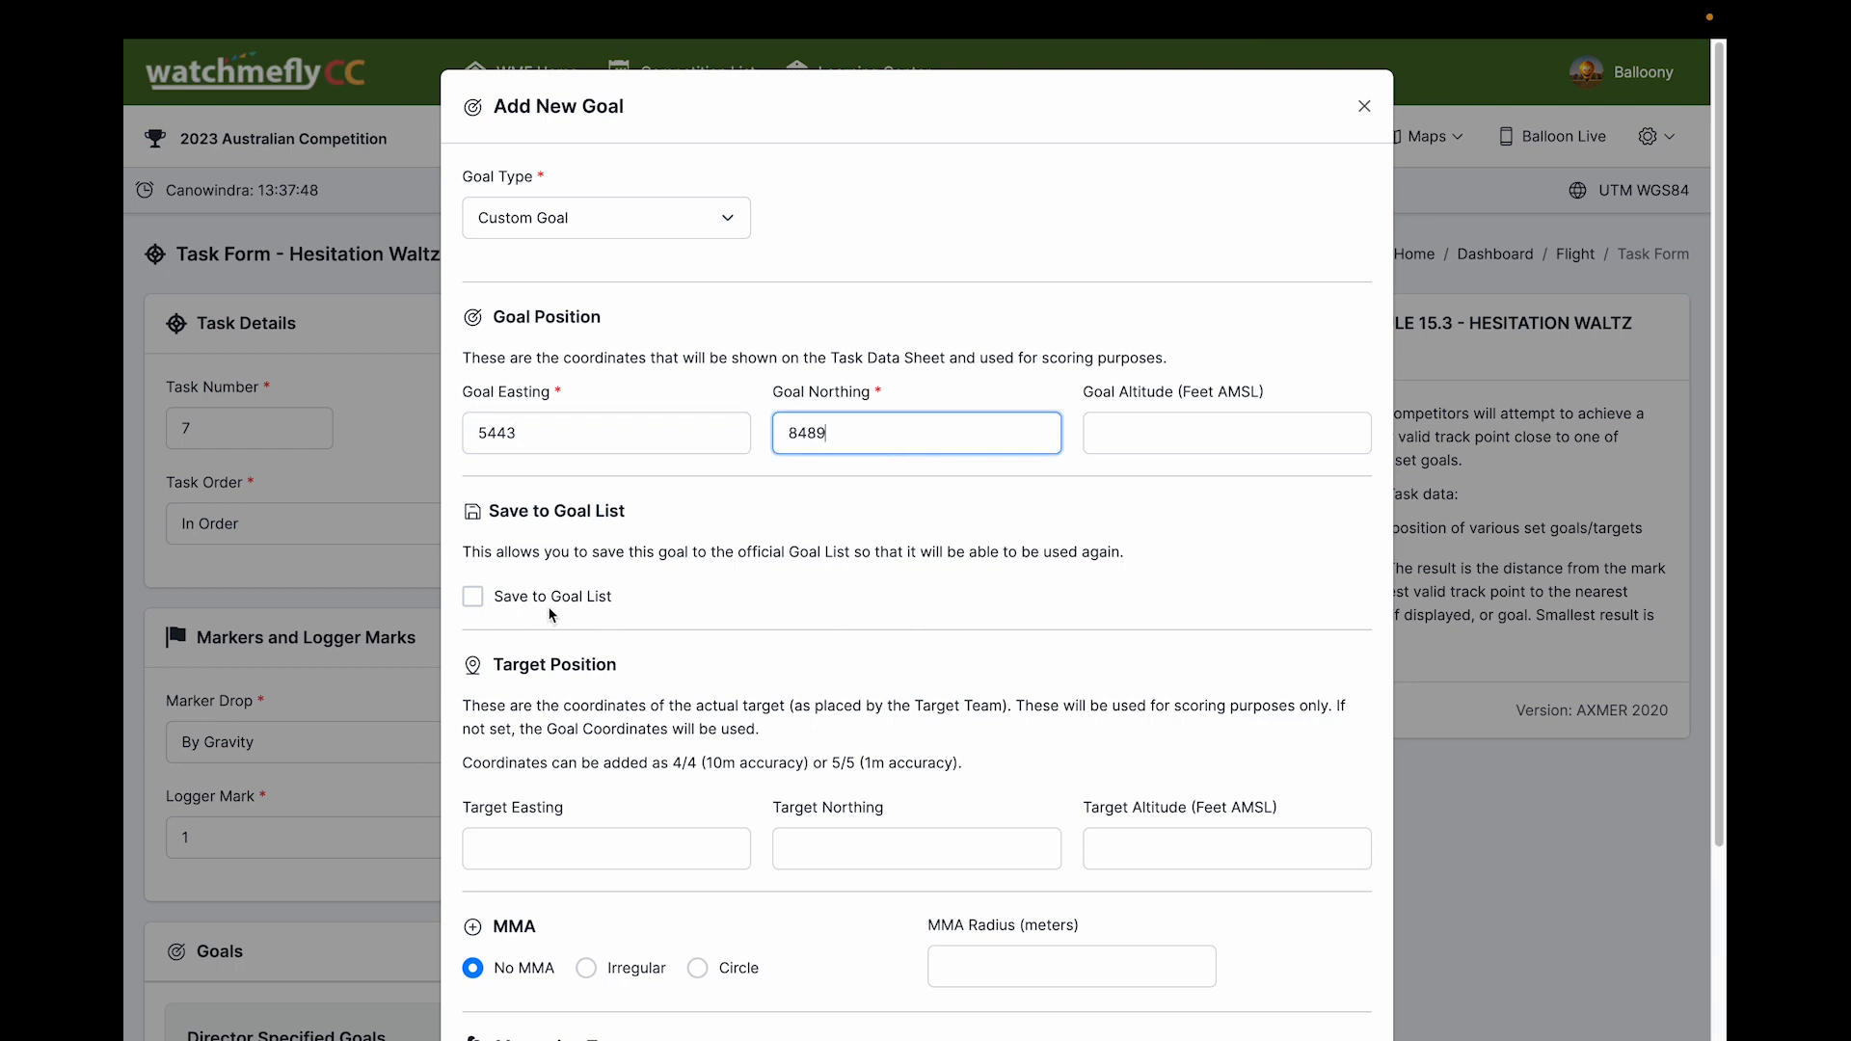
# Step: Give the third goal a circular MMA with a 50 m radius, assign Any Target Team for measuring, and save it
pyautogui.scroll(-3, 691, 597)
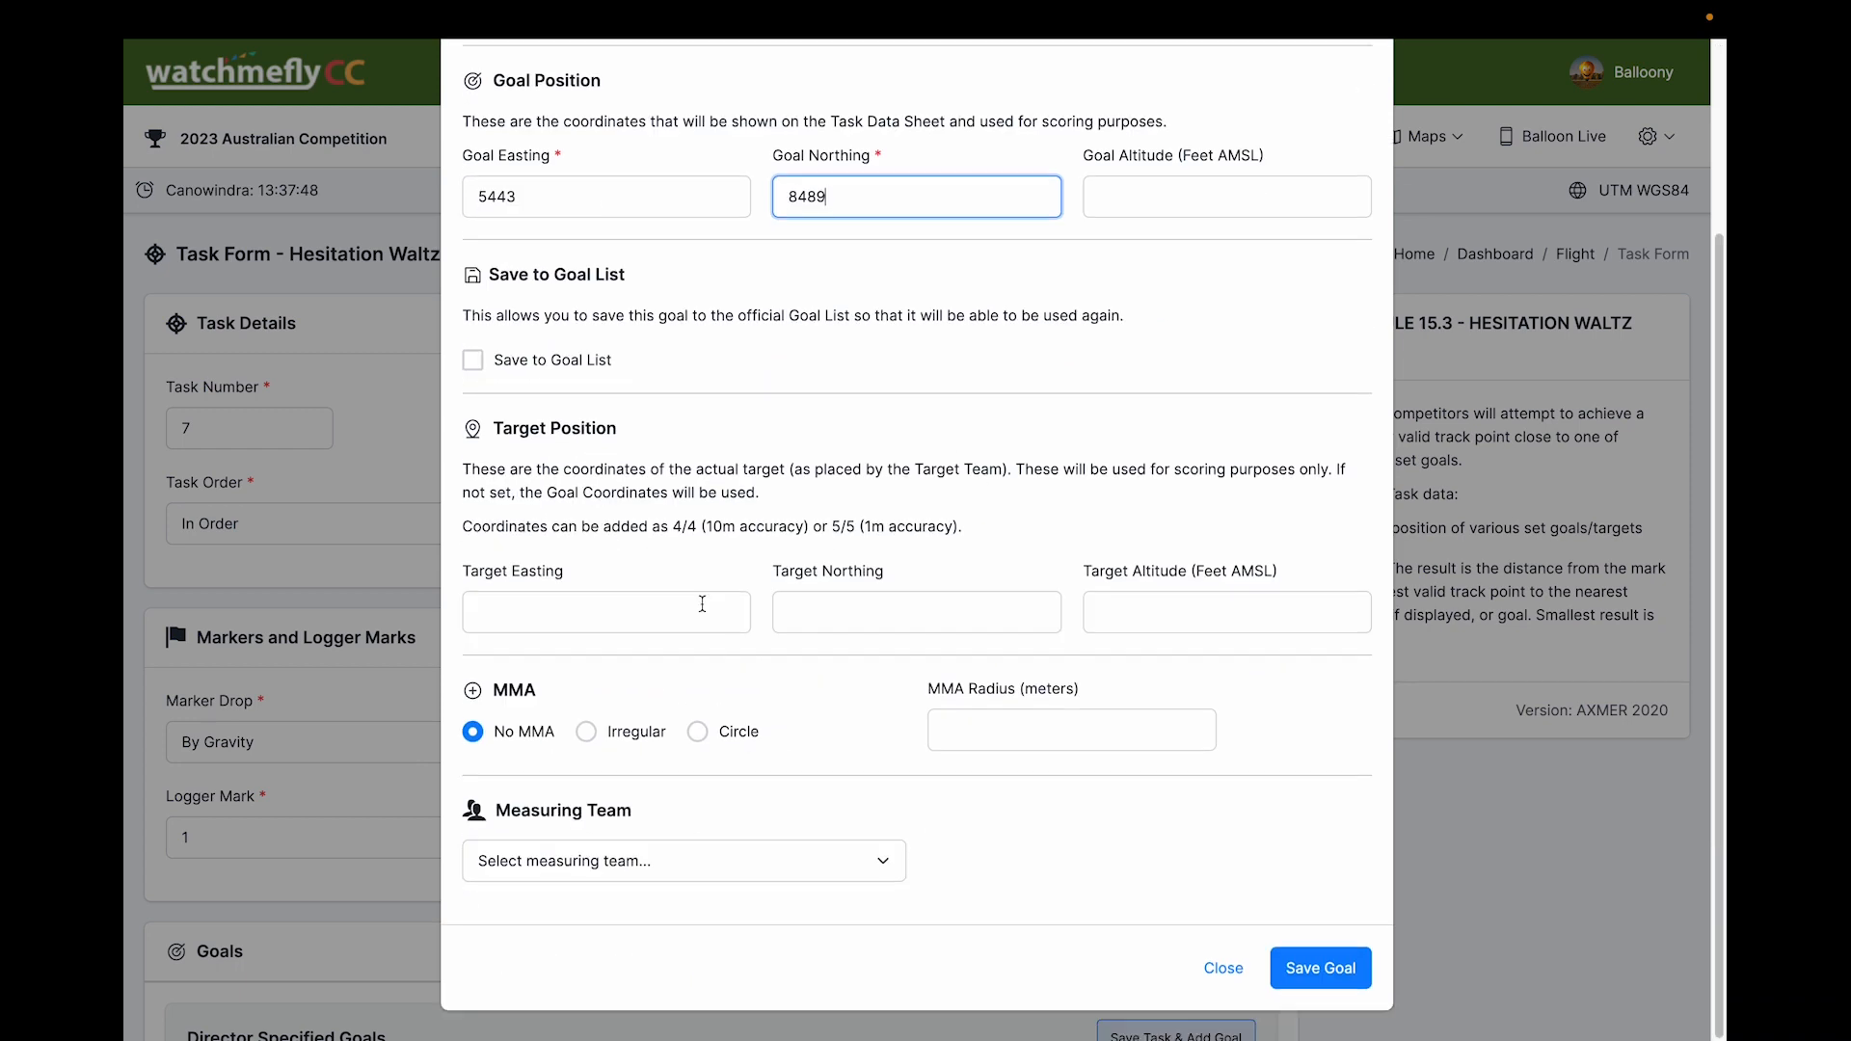
pyautogui.click(696, 731)
pyautogui.click(975, 720)
pyautogui.write('50')
pyautogui.click(814, 860)
pyautogui.click(646, 953)
pyautogui.click(1338, 980)
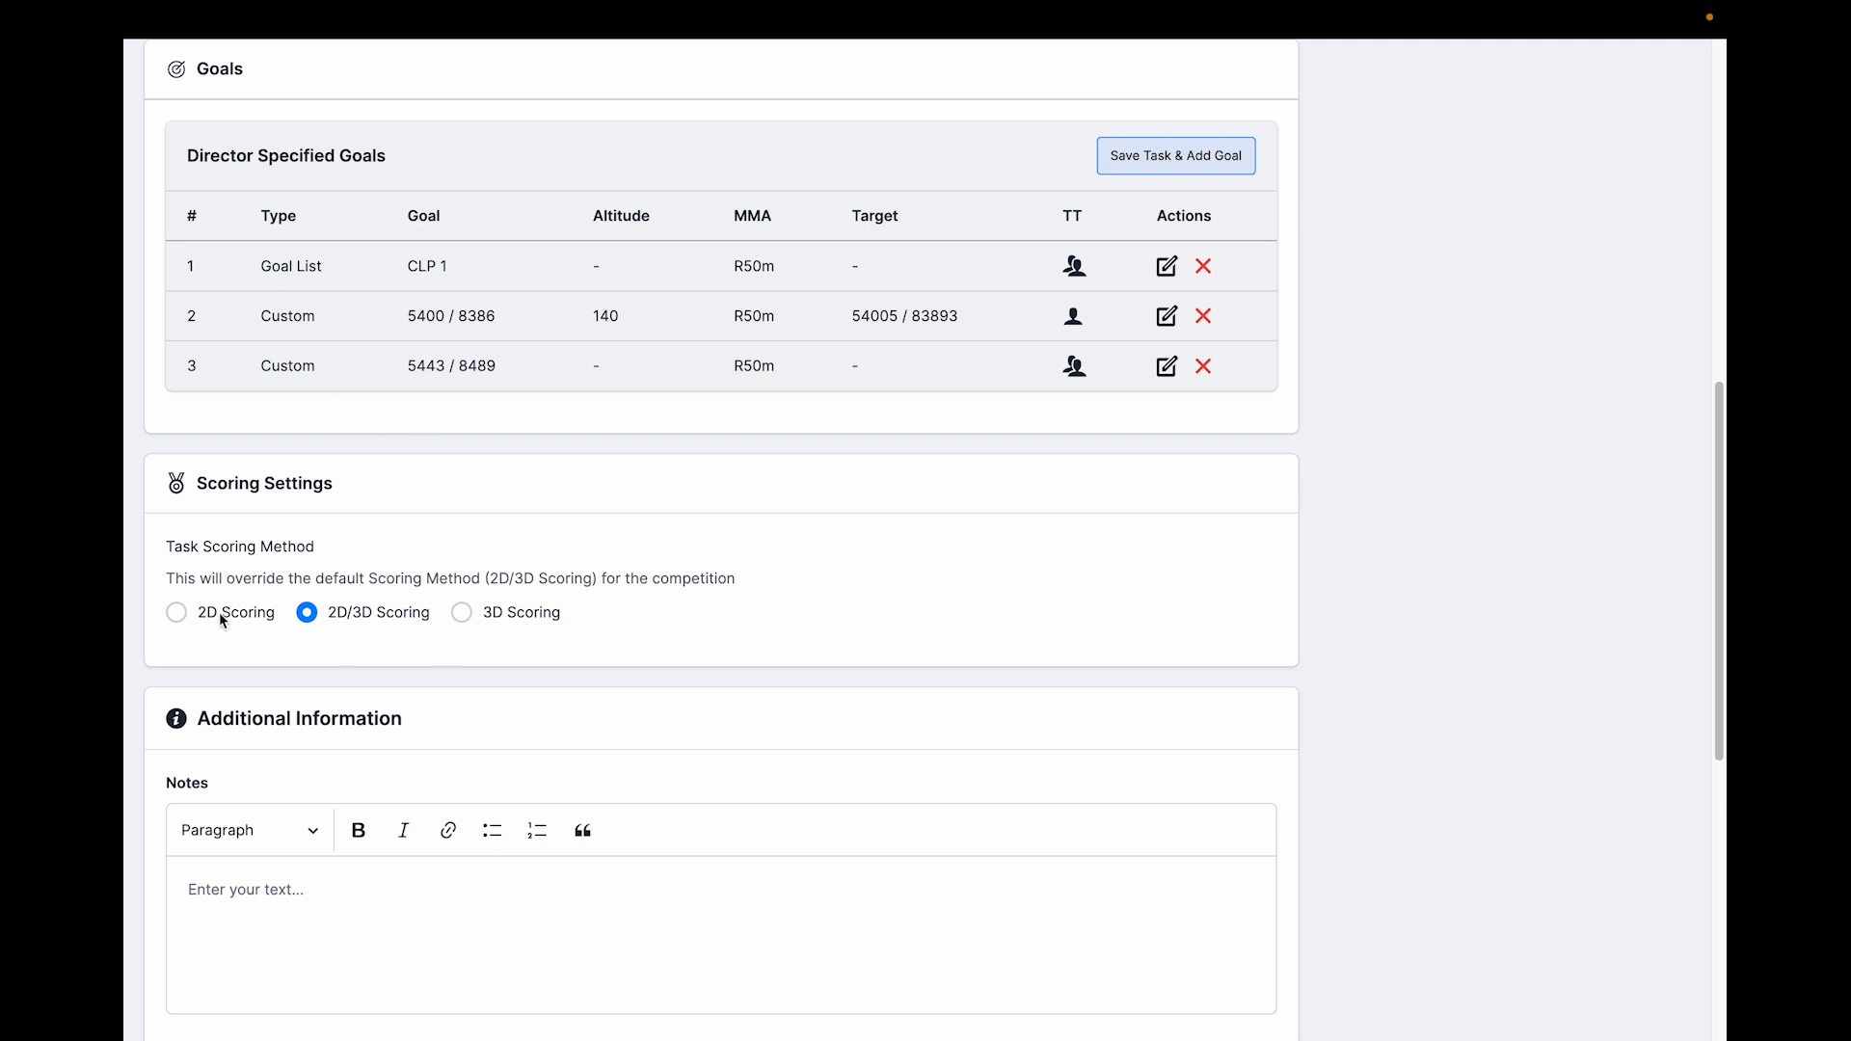
# Step: Review the task's scoring, notes and display options without changing them, and update the Hesitation Waltz task
pyautogui.scroll(-7, 562, 453)
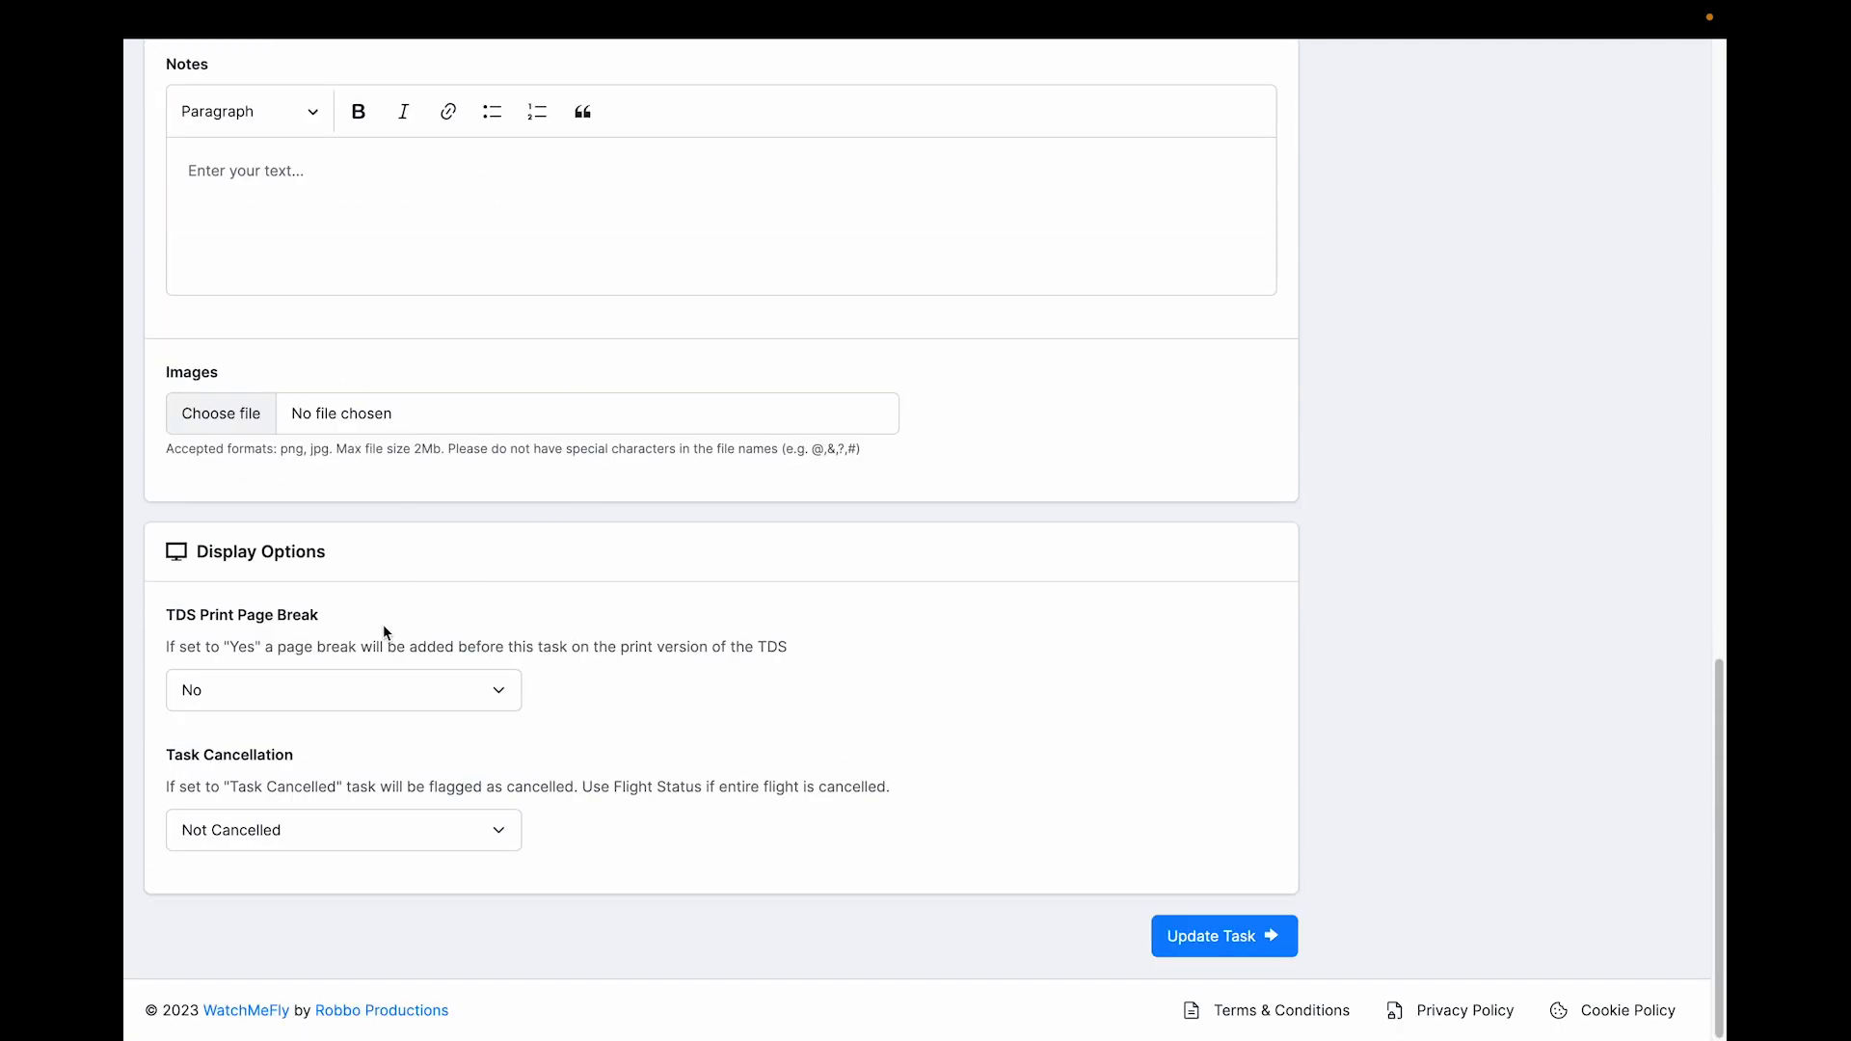
pyautogui.scroll(4, 294, 249)
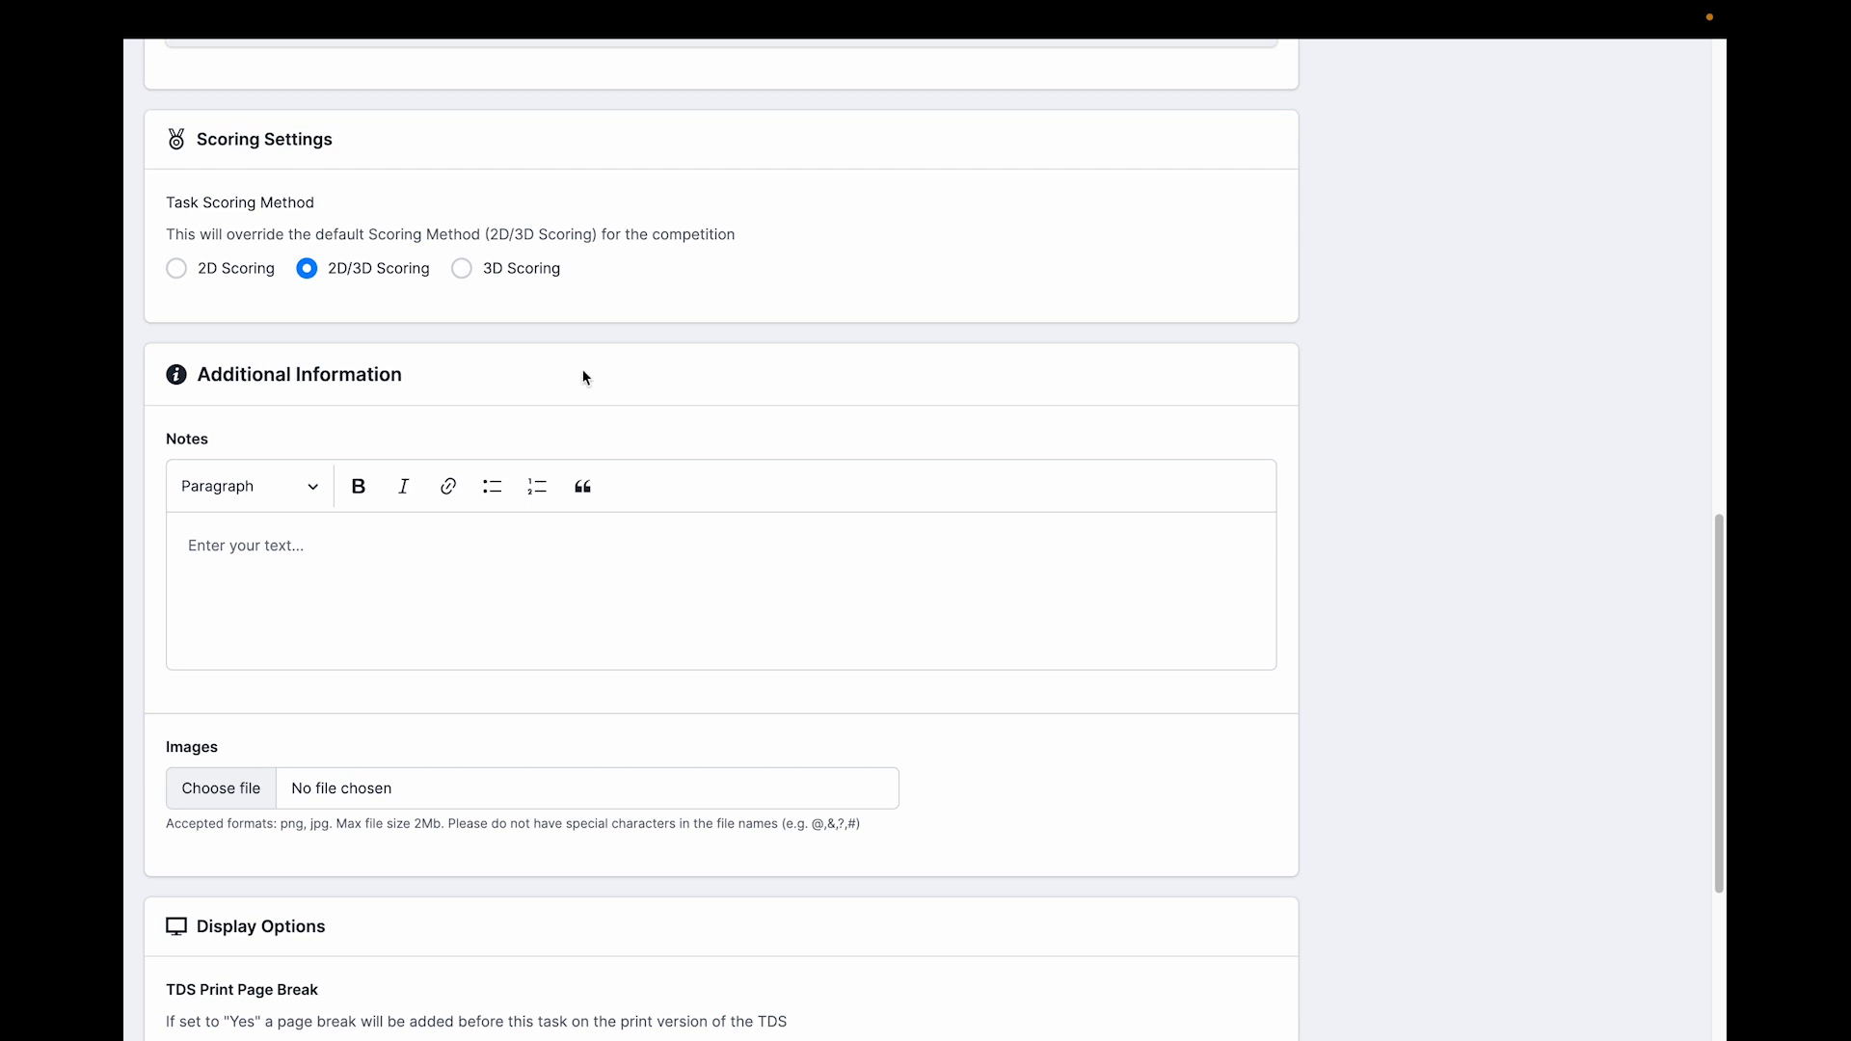
pyautogui.scroll(4, 605, 356)
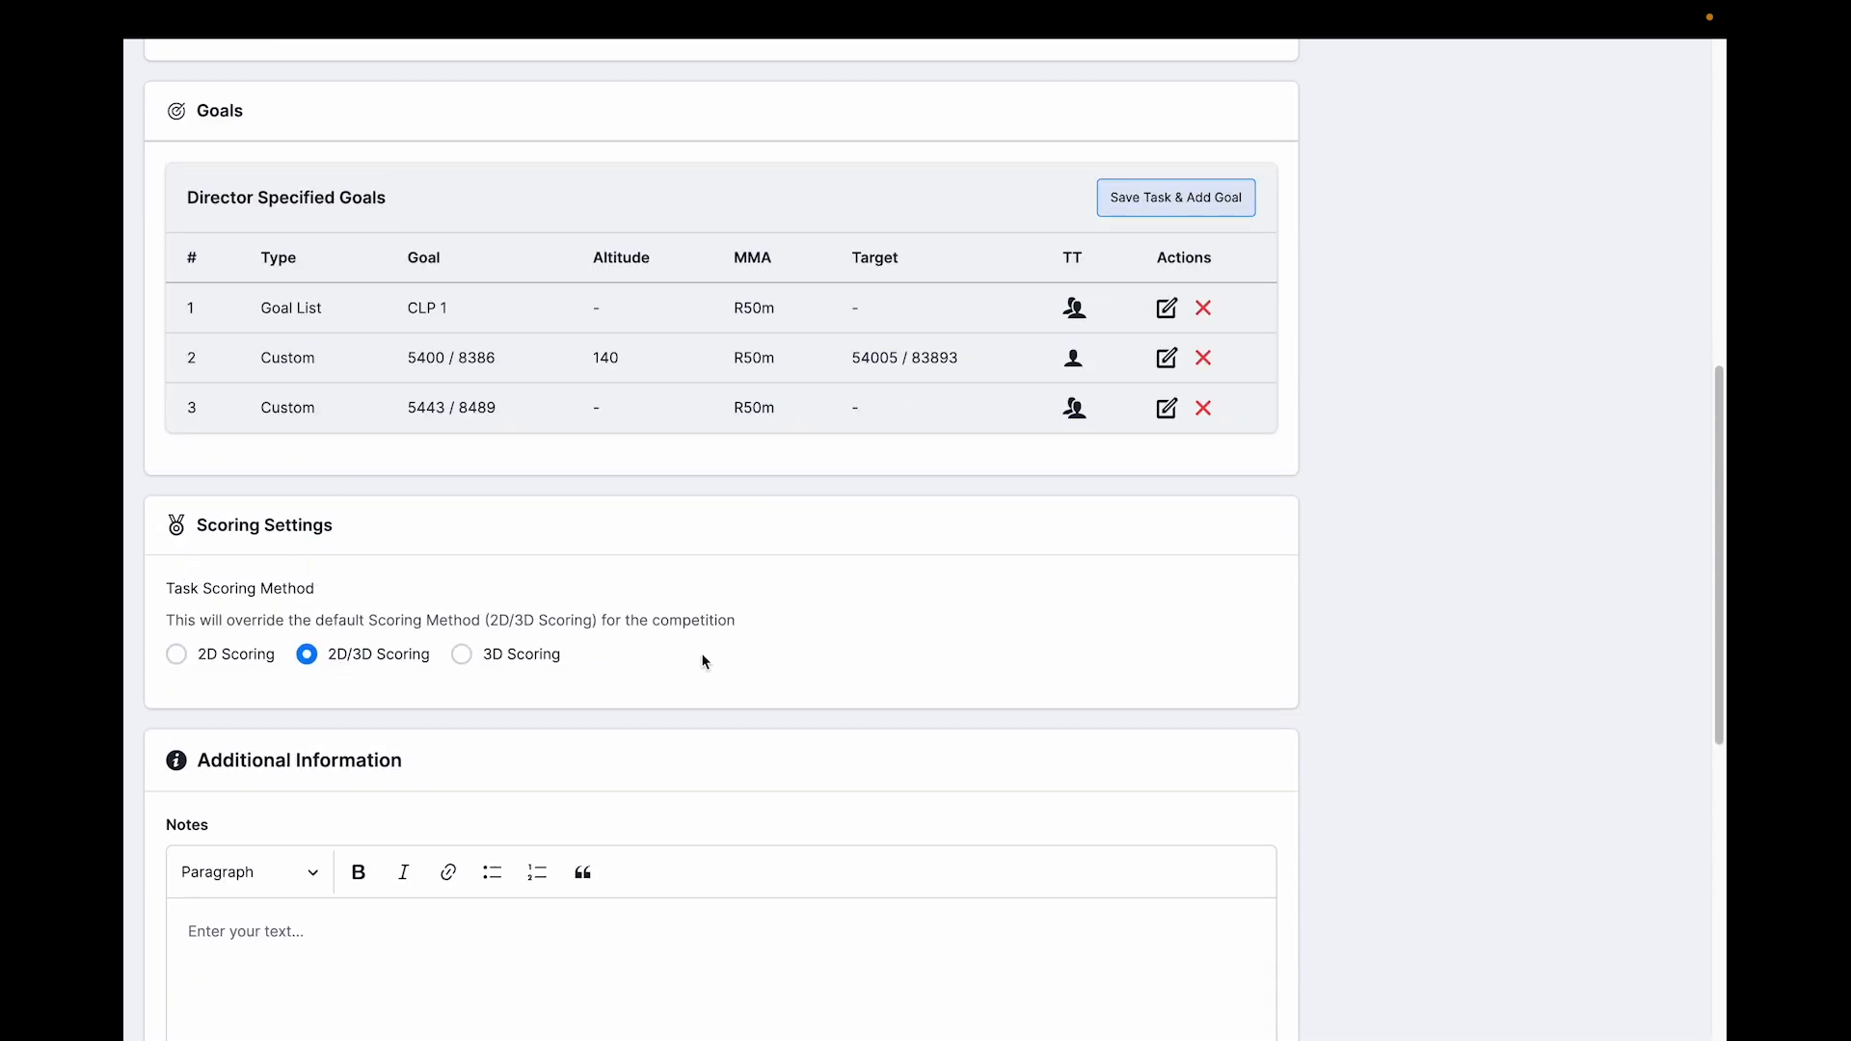
pyautogui.scroll(-8, 893, 649)
pyautogui.click(1243, 933)
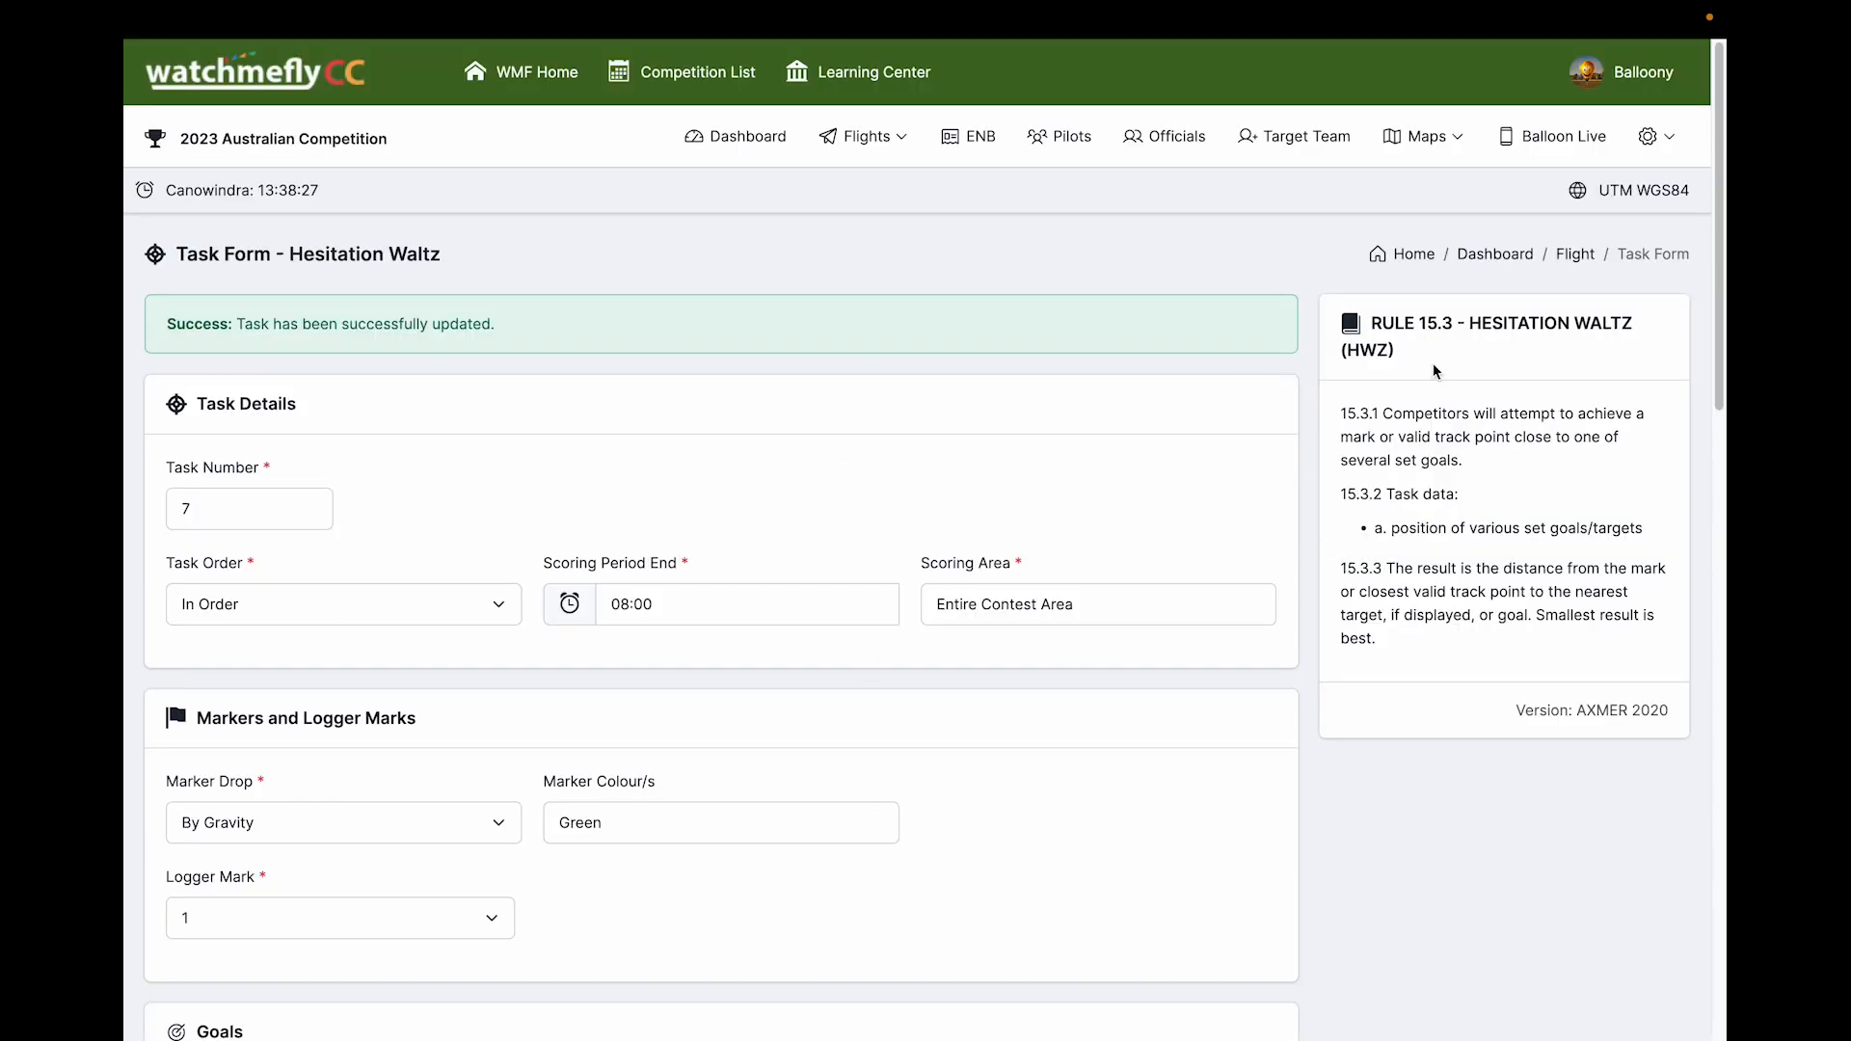
# Step: Find the CLP2 entry in the competition's Goal Management list, check its description, and view the goal on the map
pyautogui.click(1574, 256)
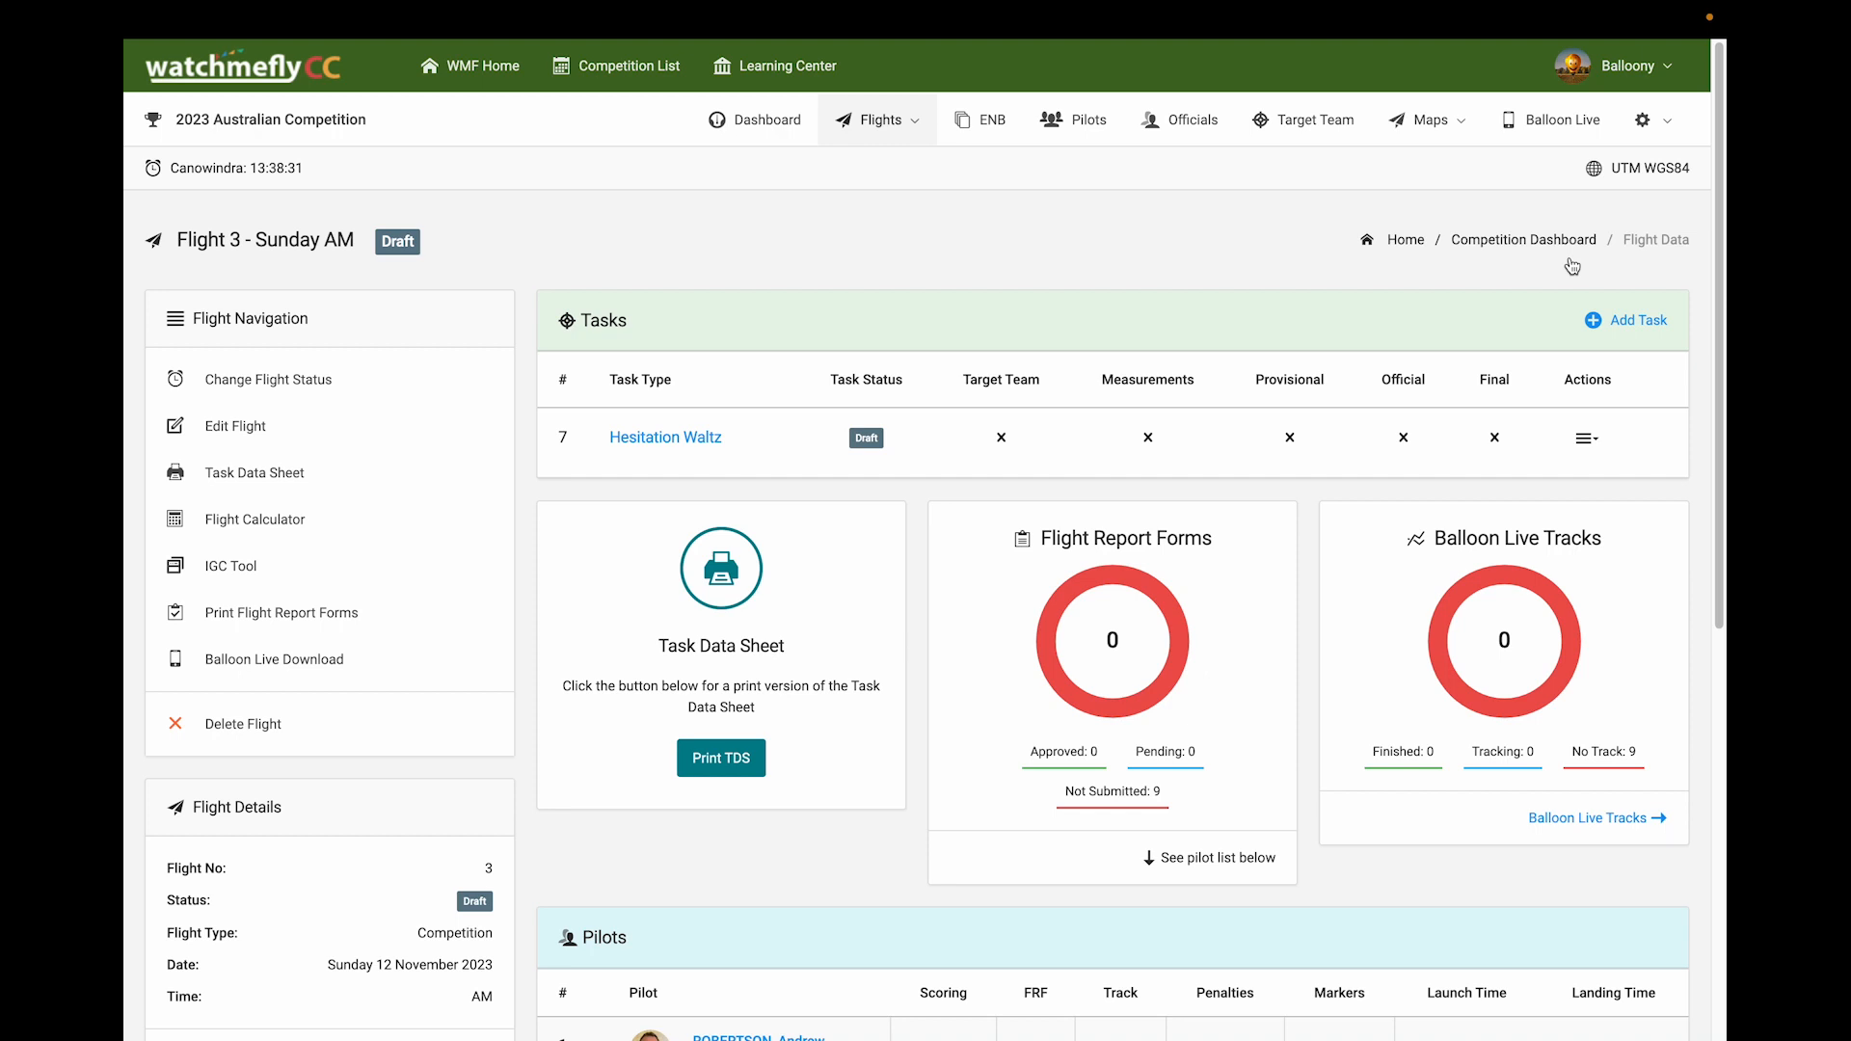
pyautogui.click(1455, 132)
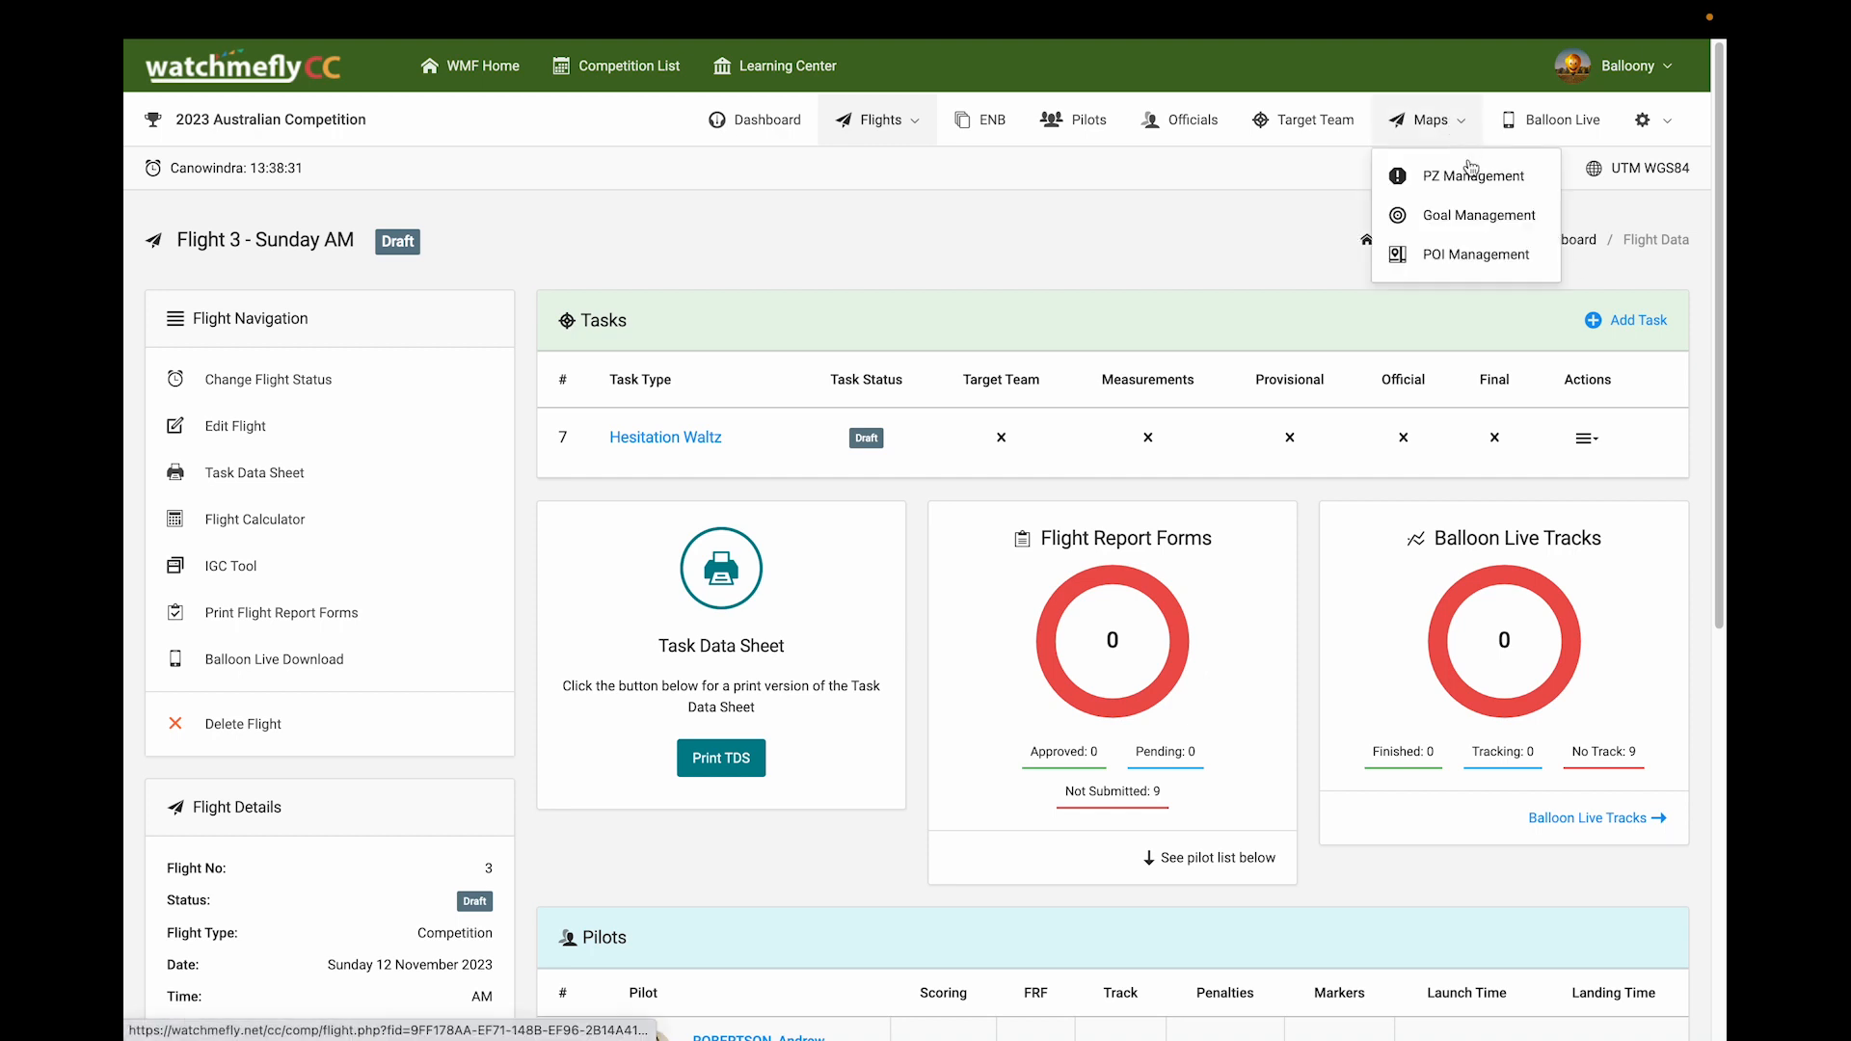
pyautogui.click(1470, 218)
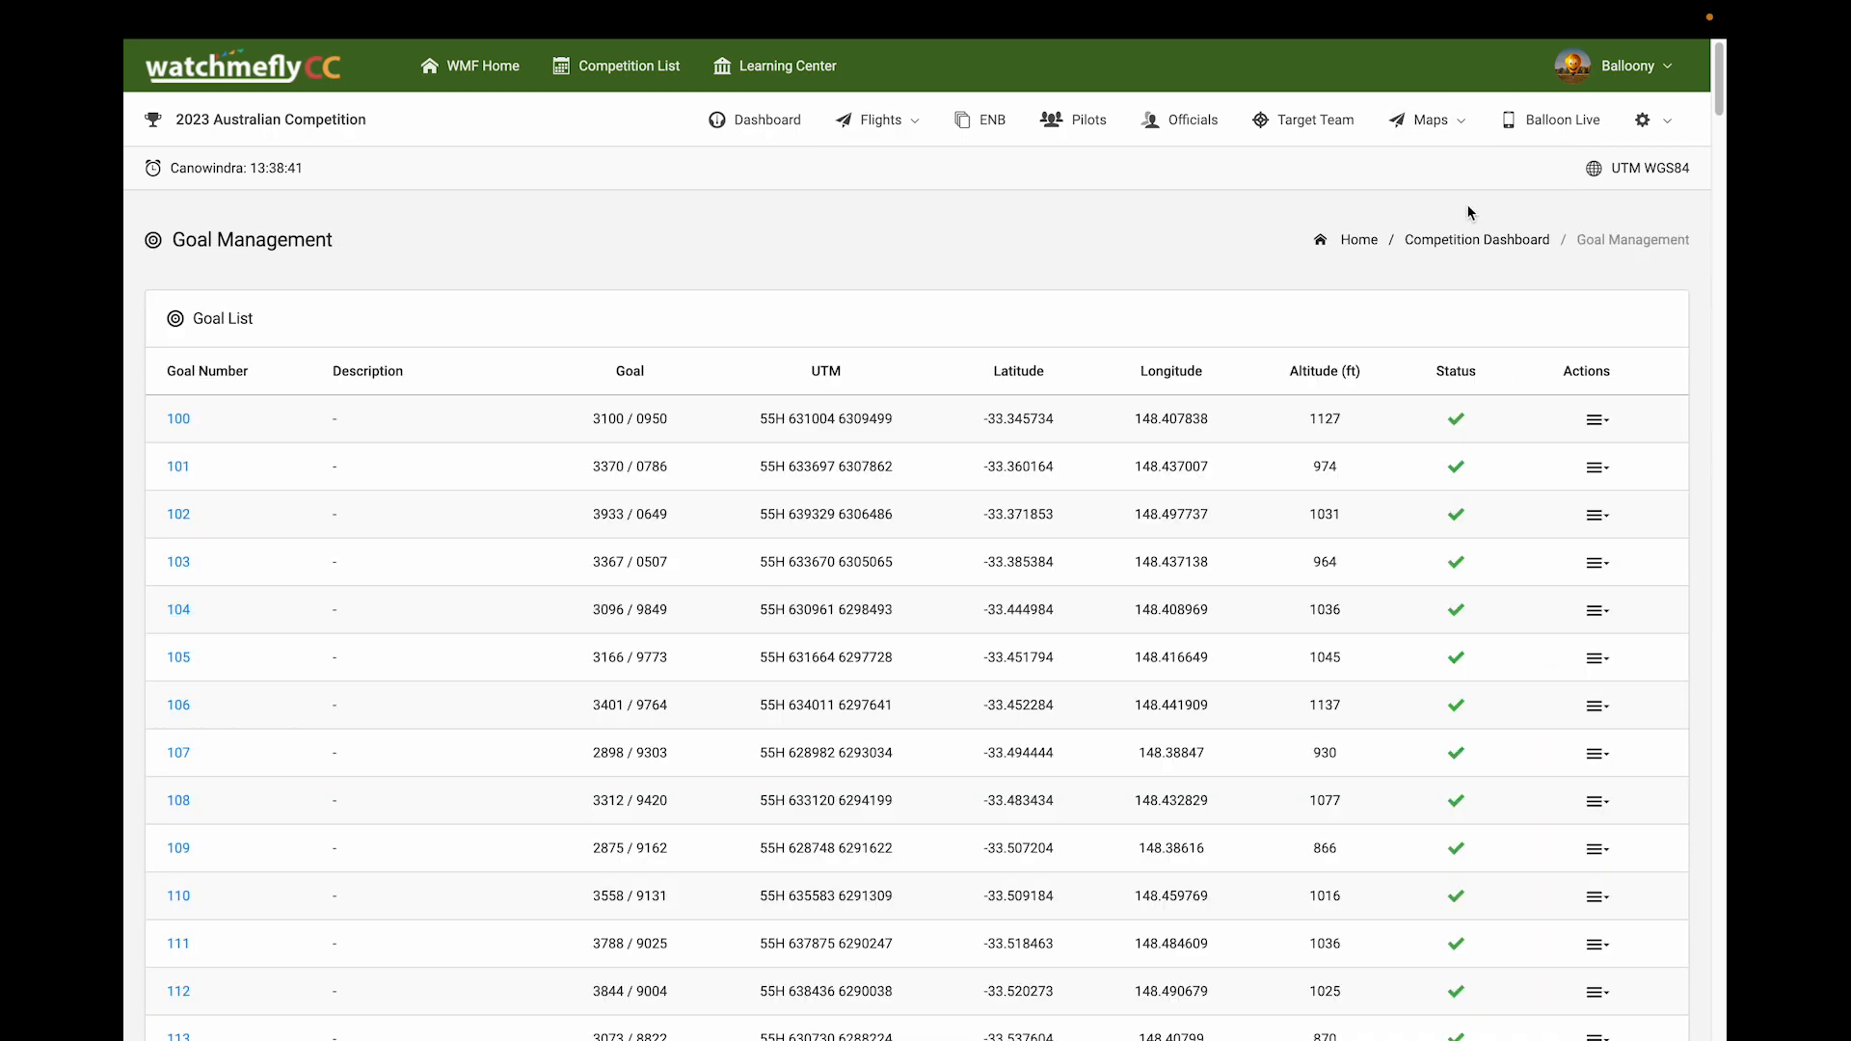
pyautogui.moveTo(1722, 101); pyautogui.dragTo(1723, 1022)
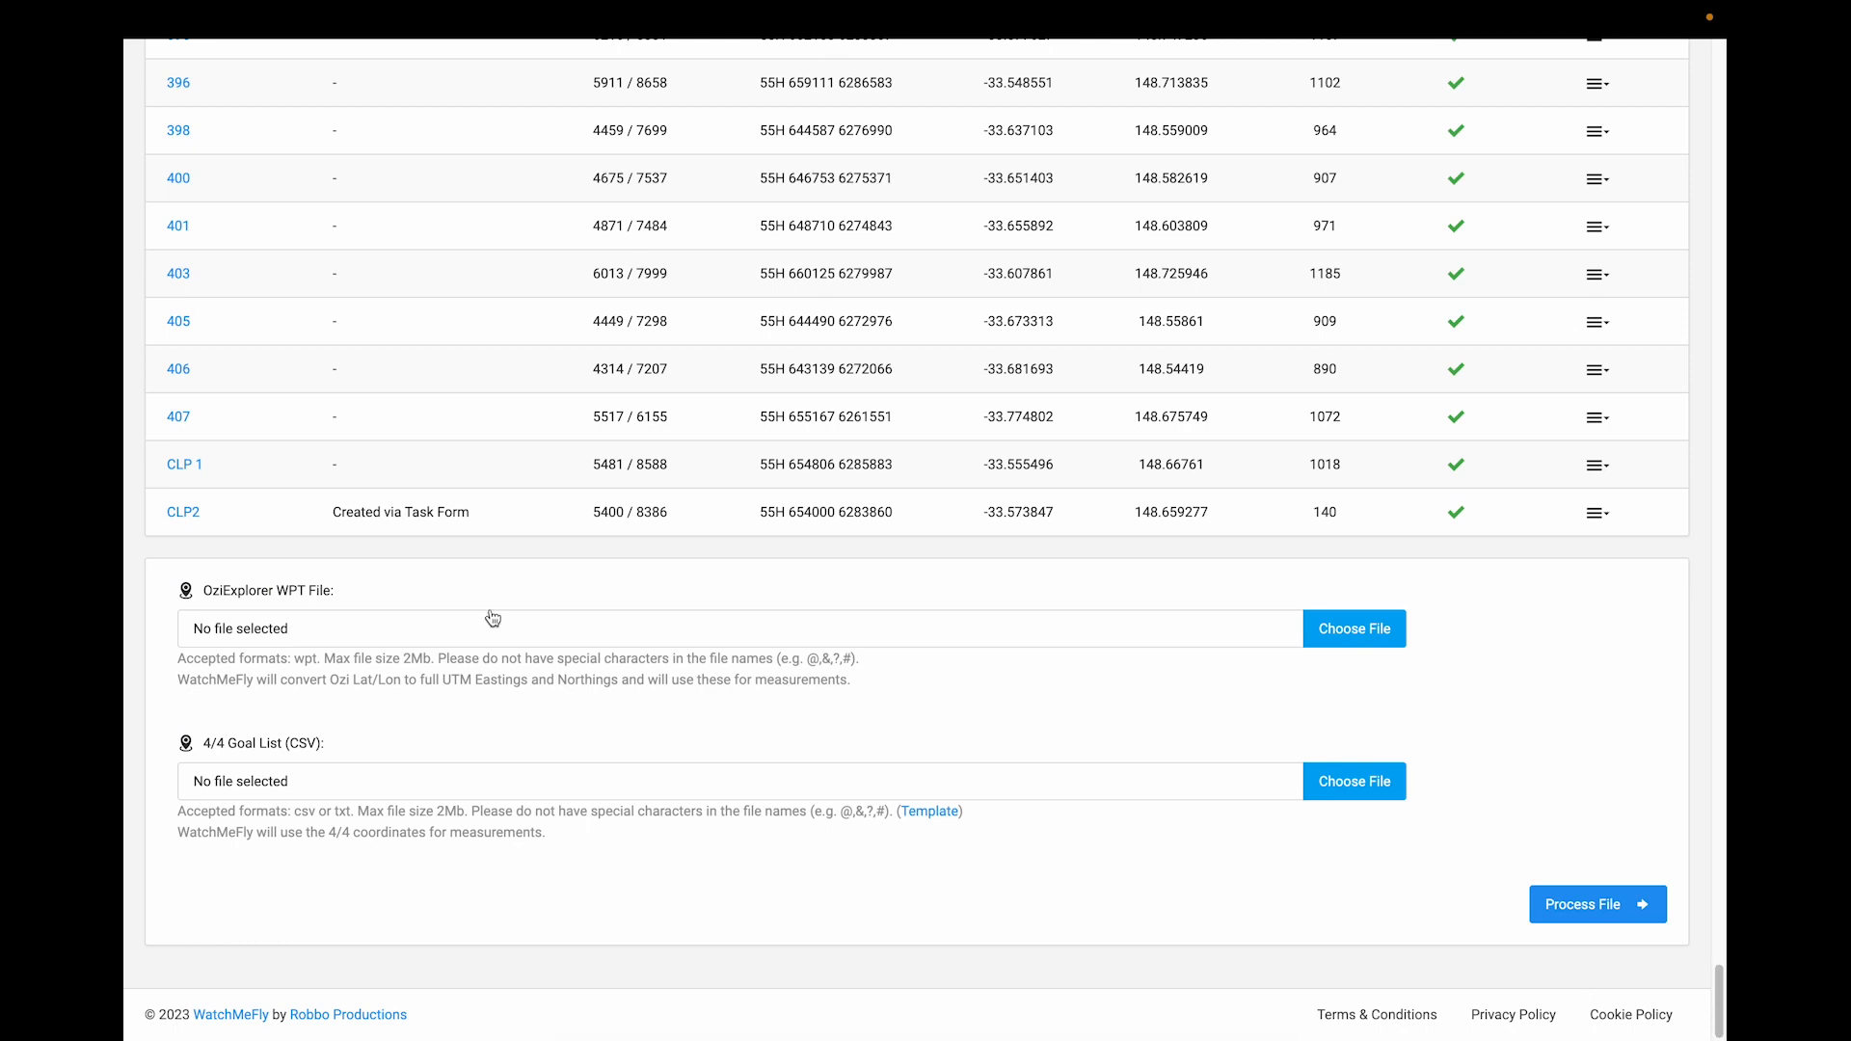
pyautogui.moveTo(333, 512); pyautogui.dragTo(472, 519)
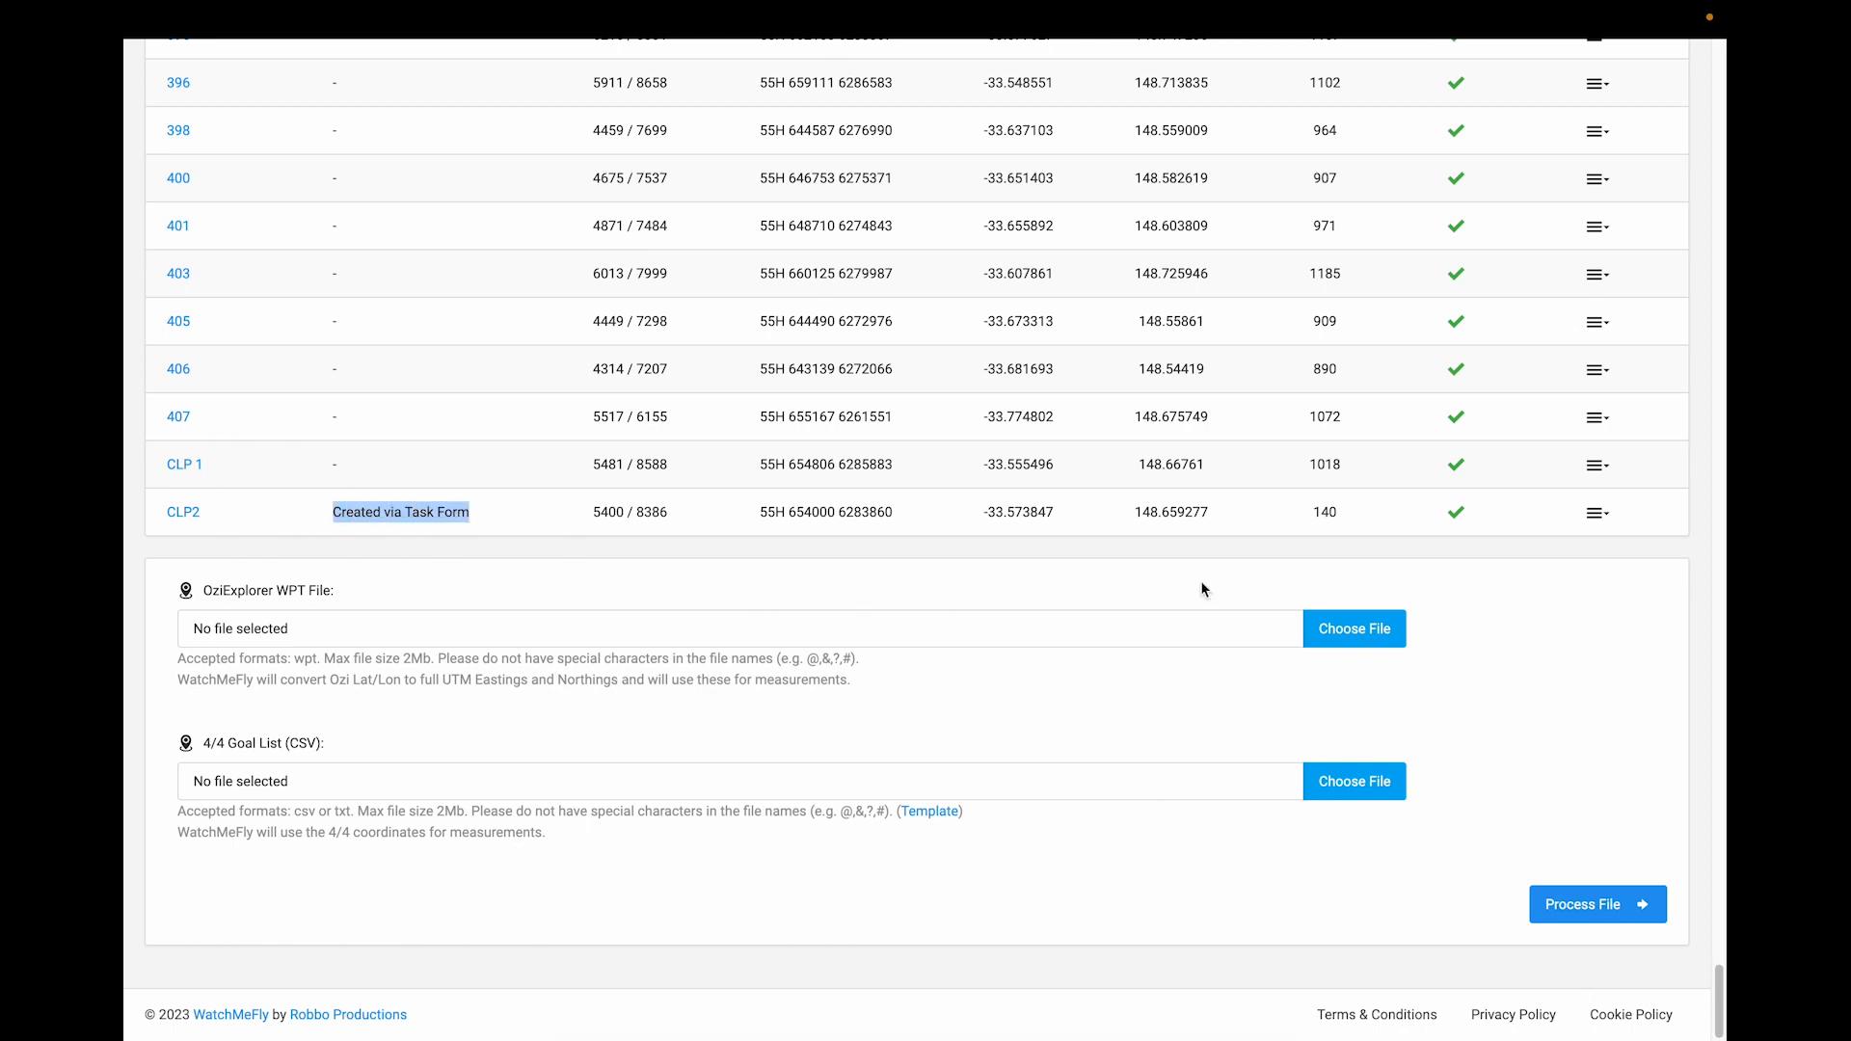
pyautogui.click(1604, 521)
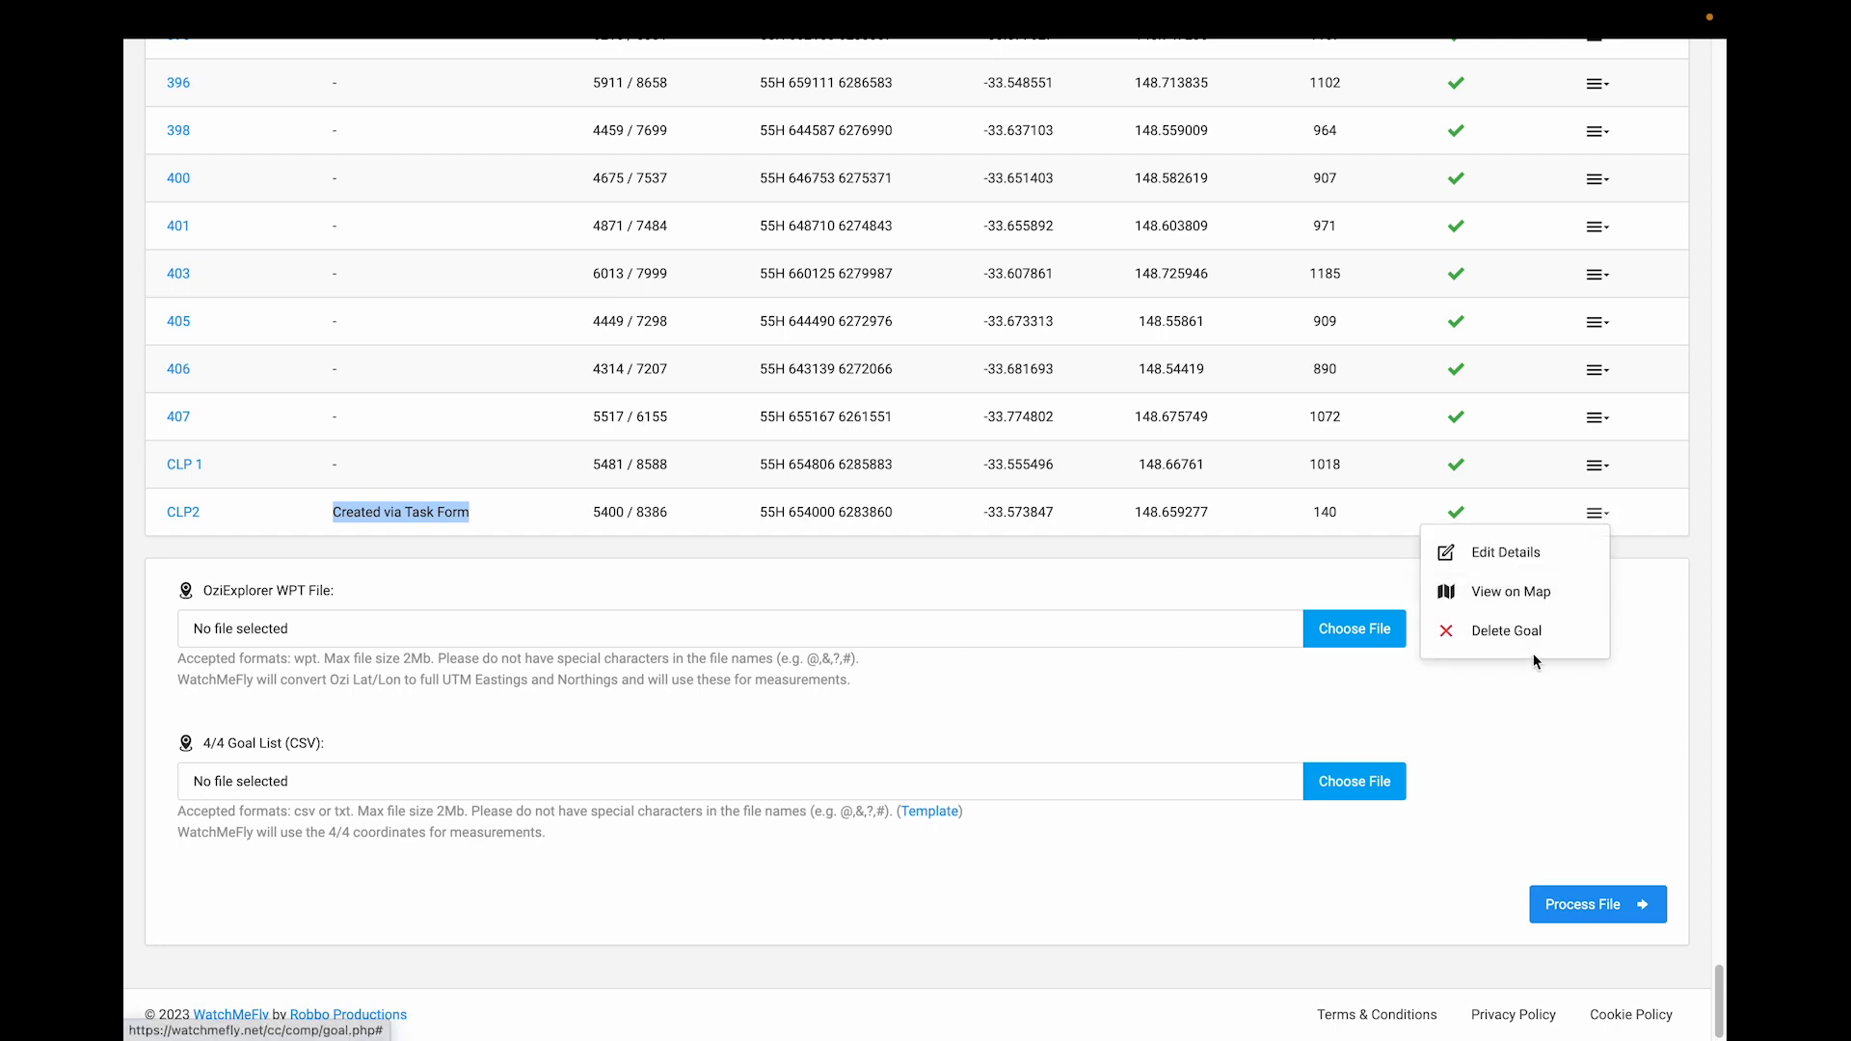
pyautogui.click(1522, 604)
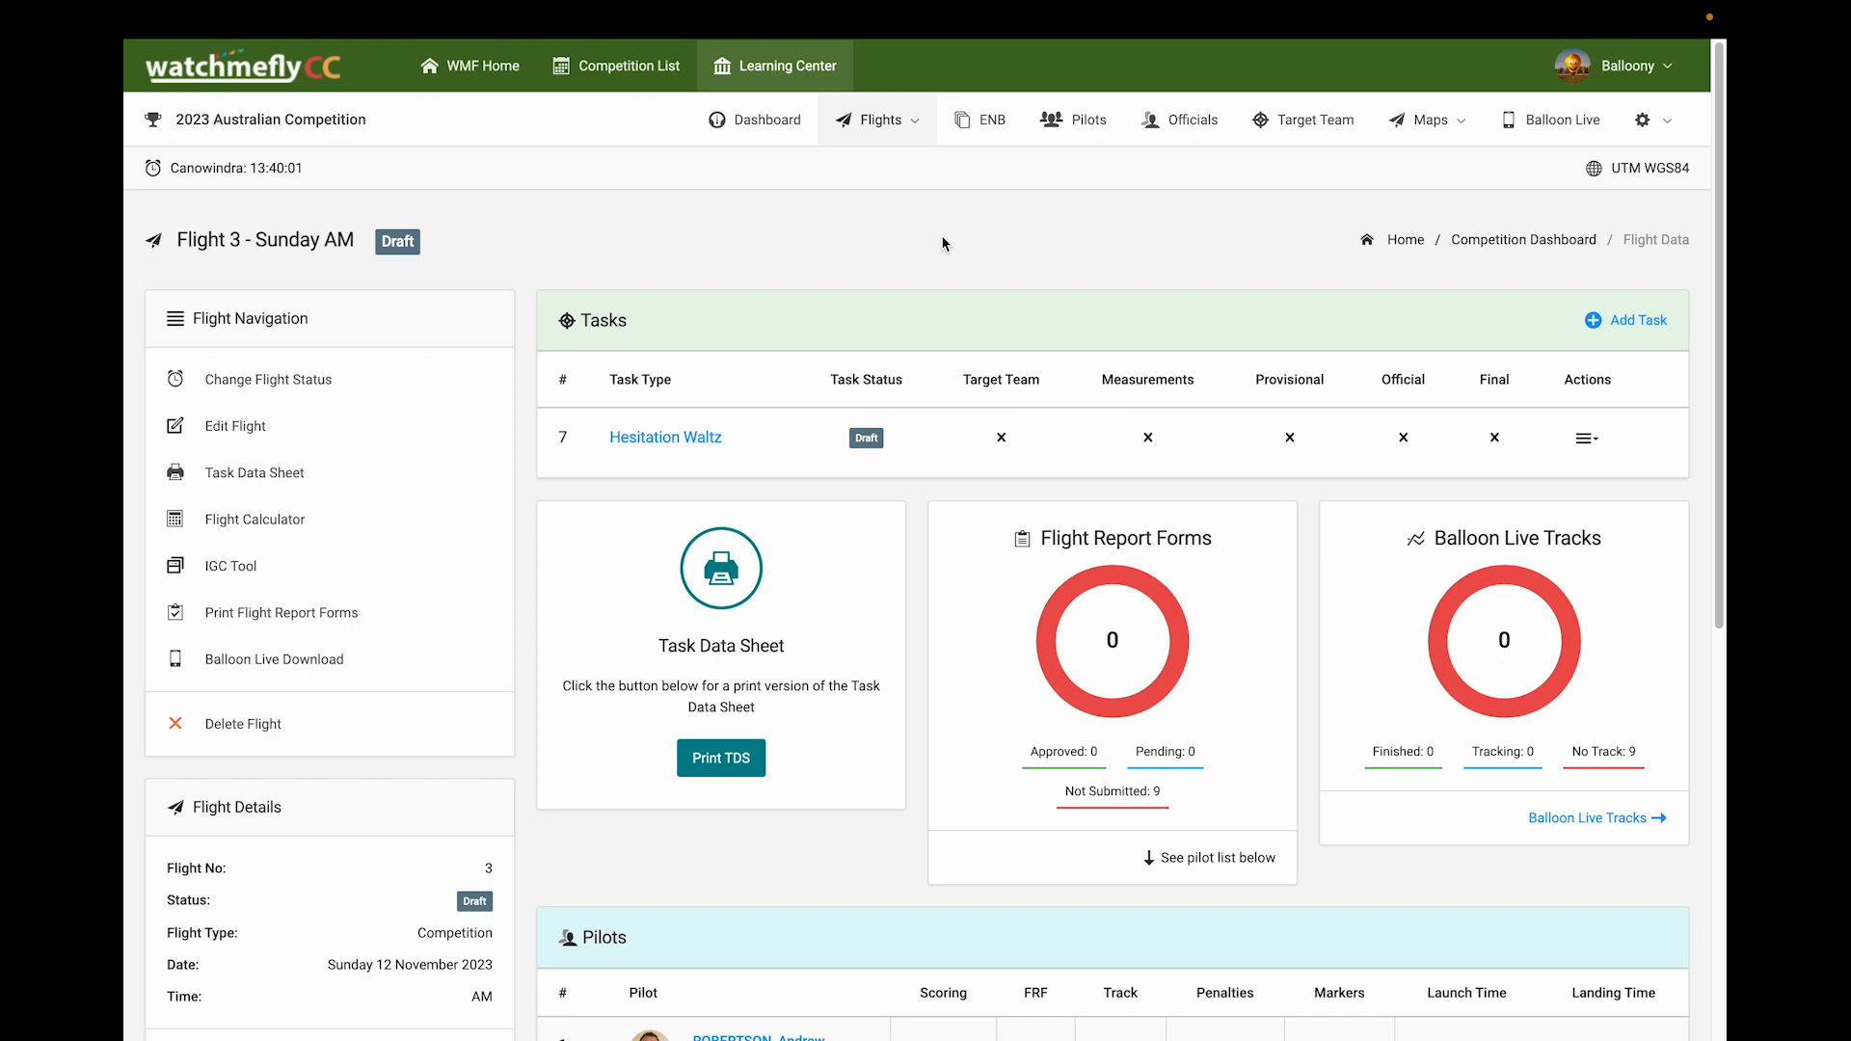
# Step: Examine the Version 2.12 improvements in the Learning Center's changelog and return to the Flight 3 page
pyautogui.click(777, 70)
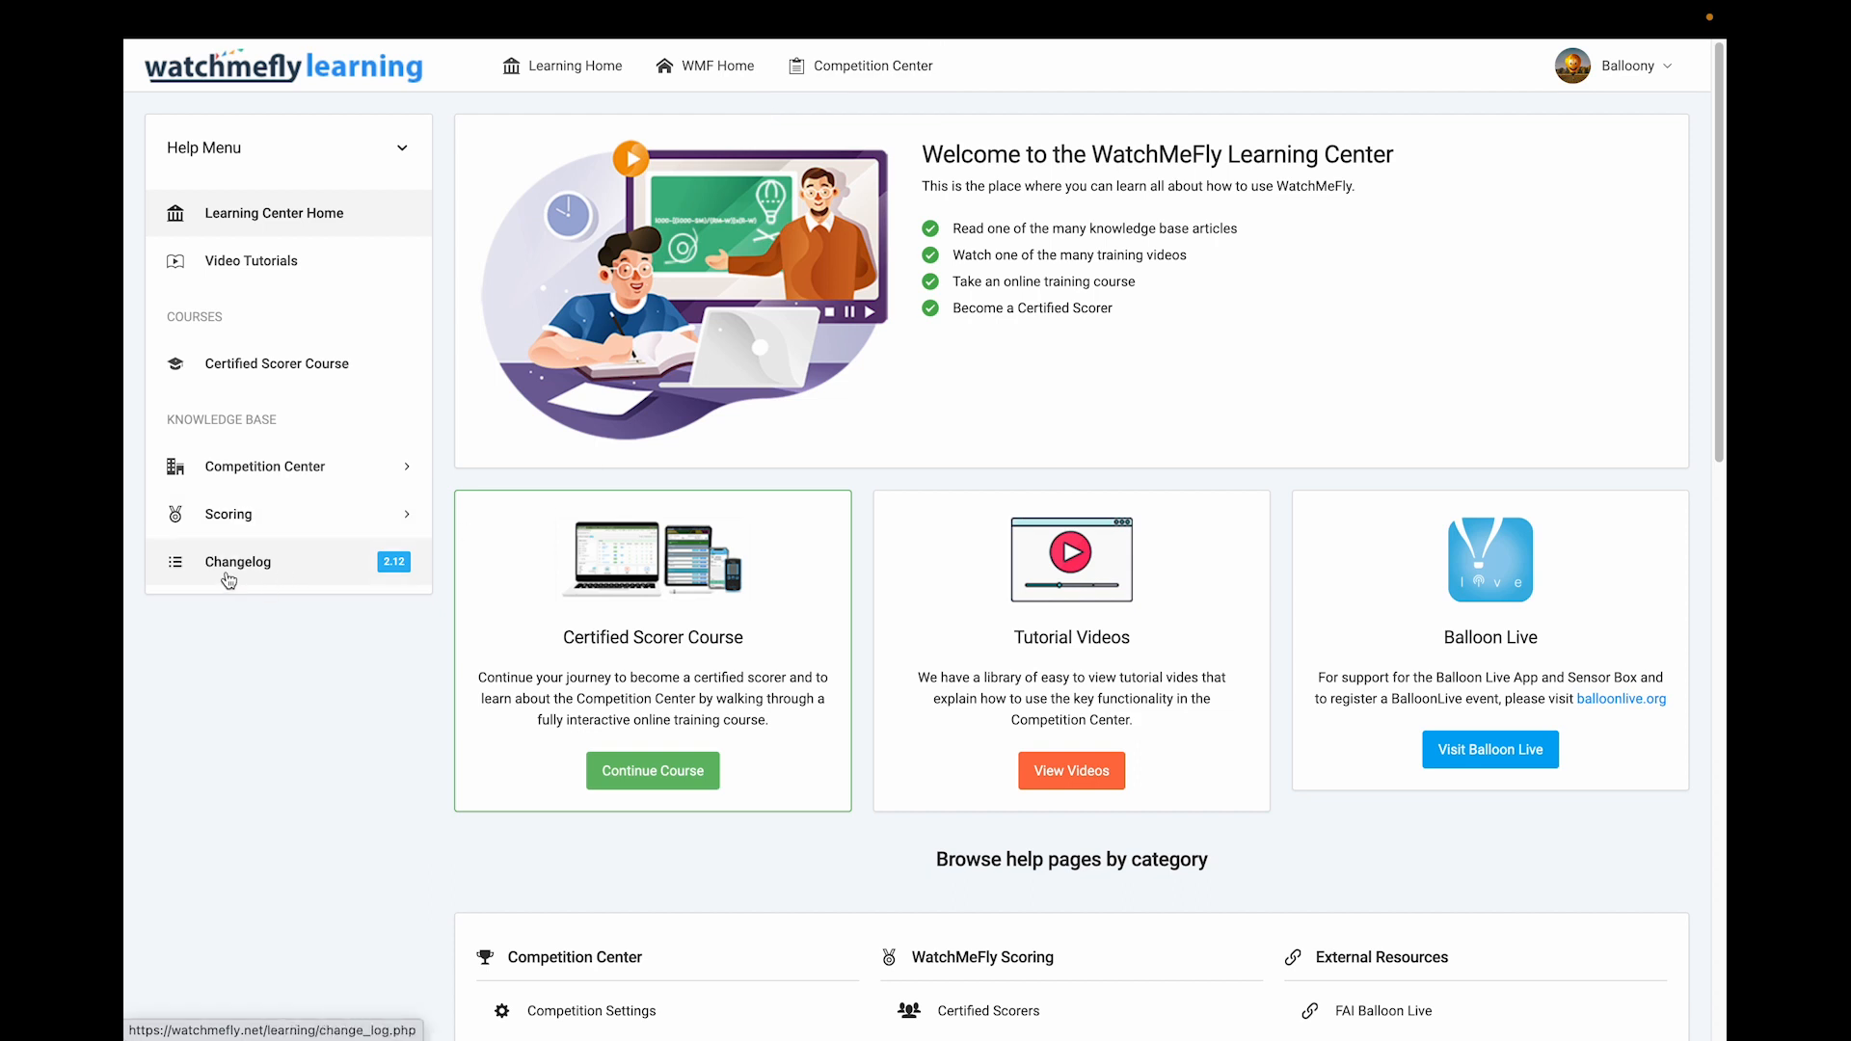
pyautogui.click(232, 572)
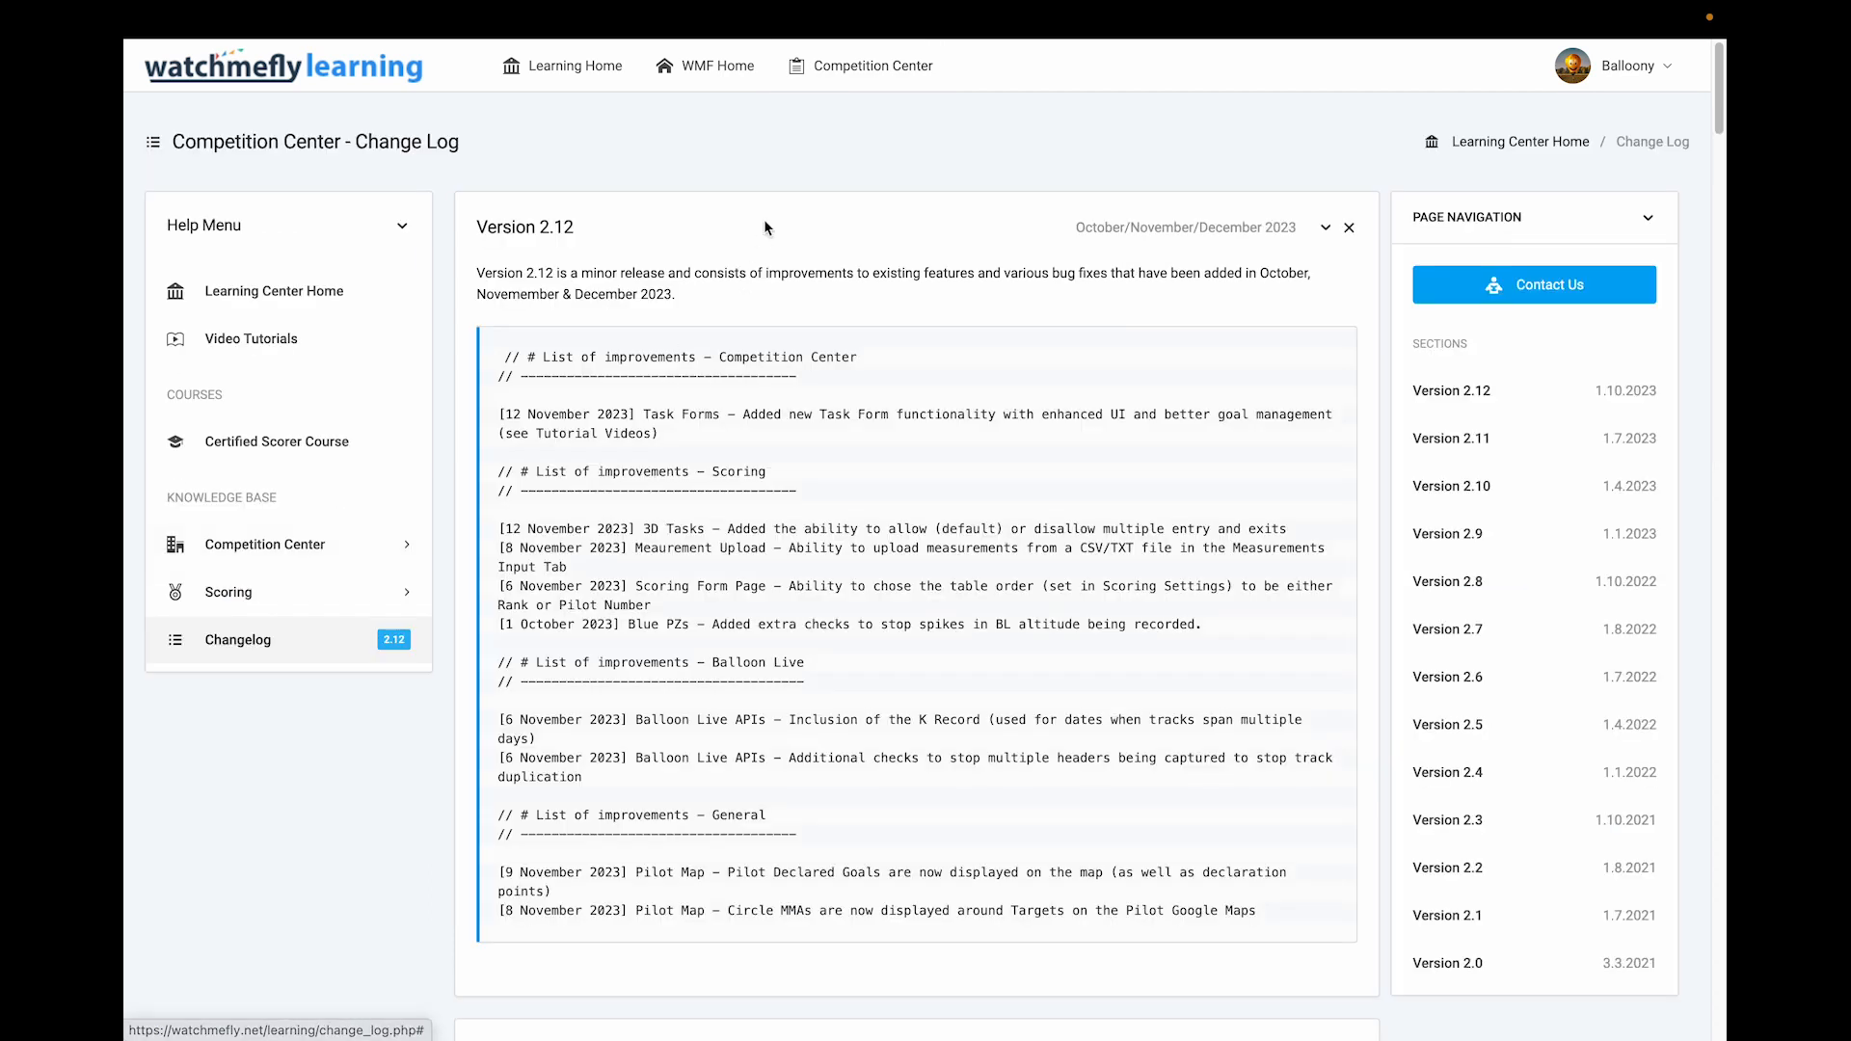
pyautogui.scroll(-1, 901, 718)
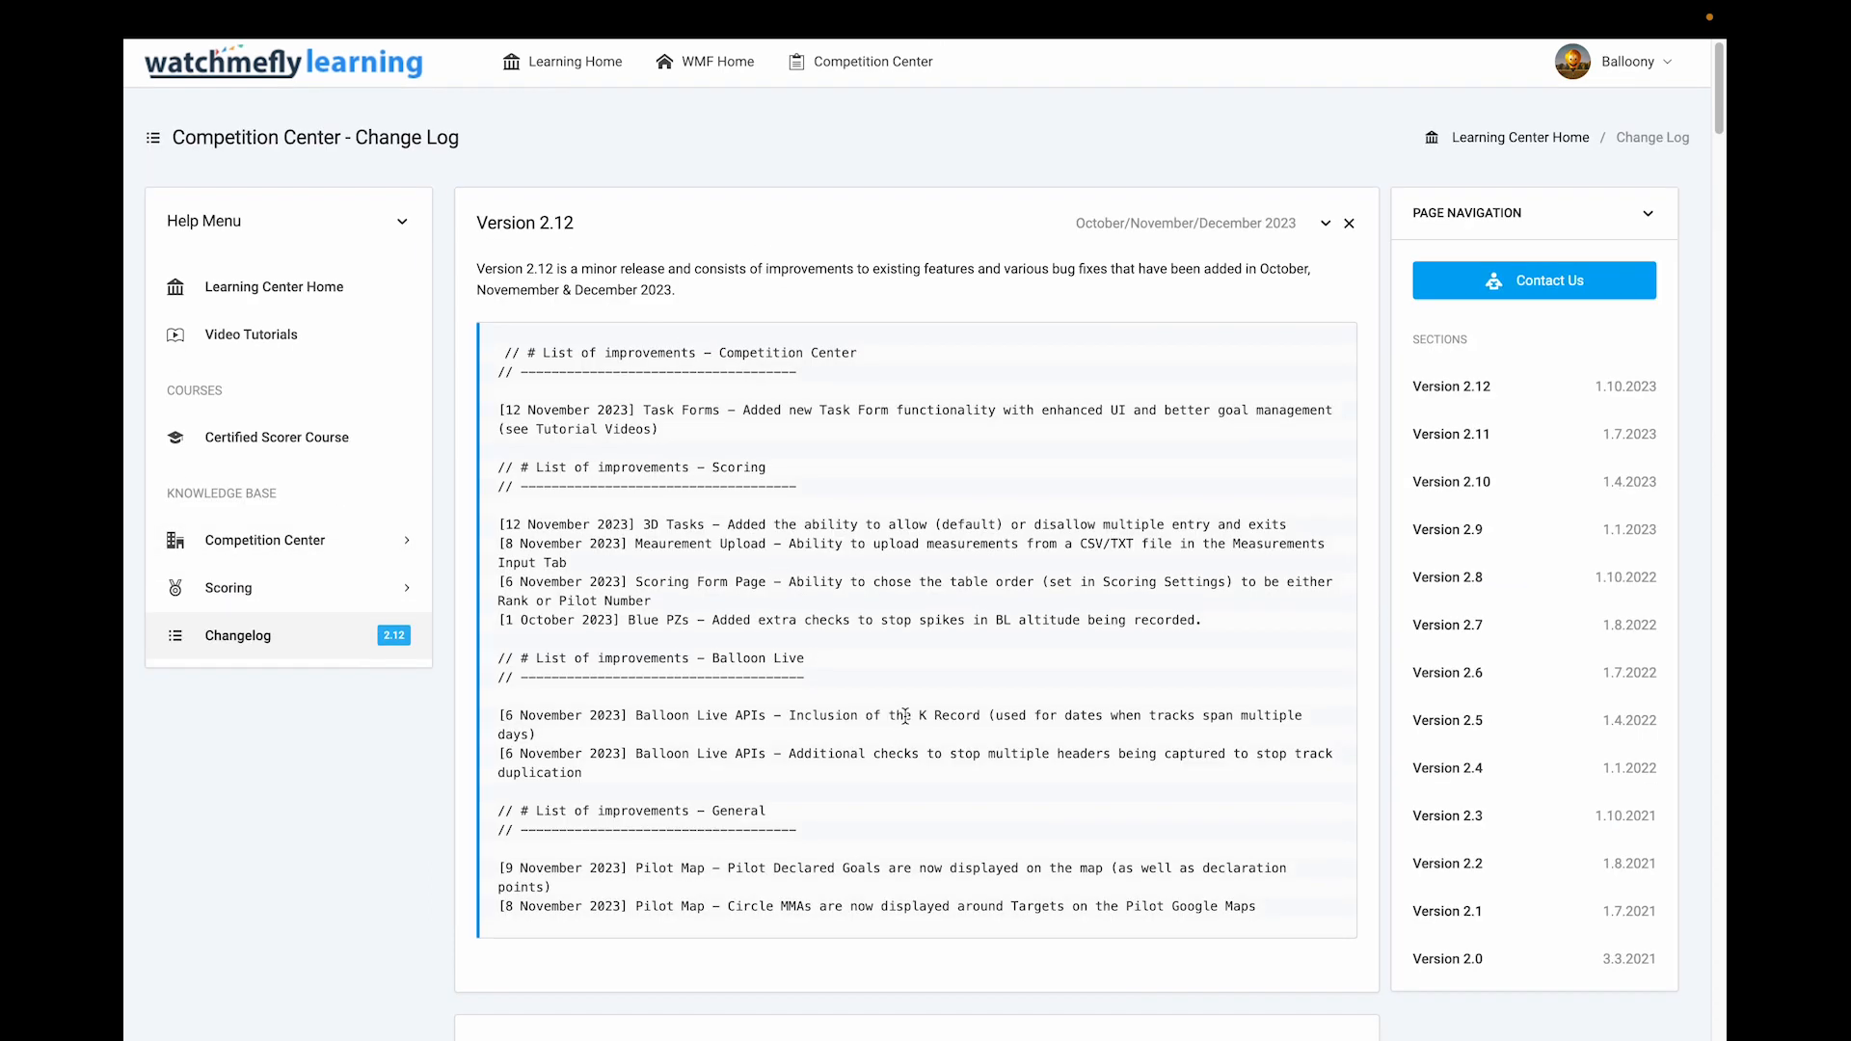
pyautogui.scroll(-2, 971, 669)
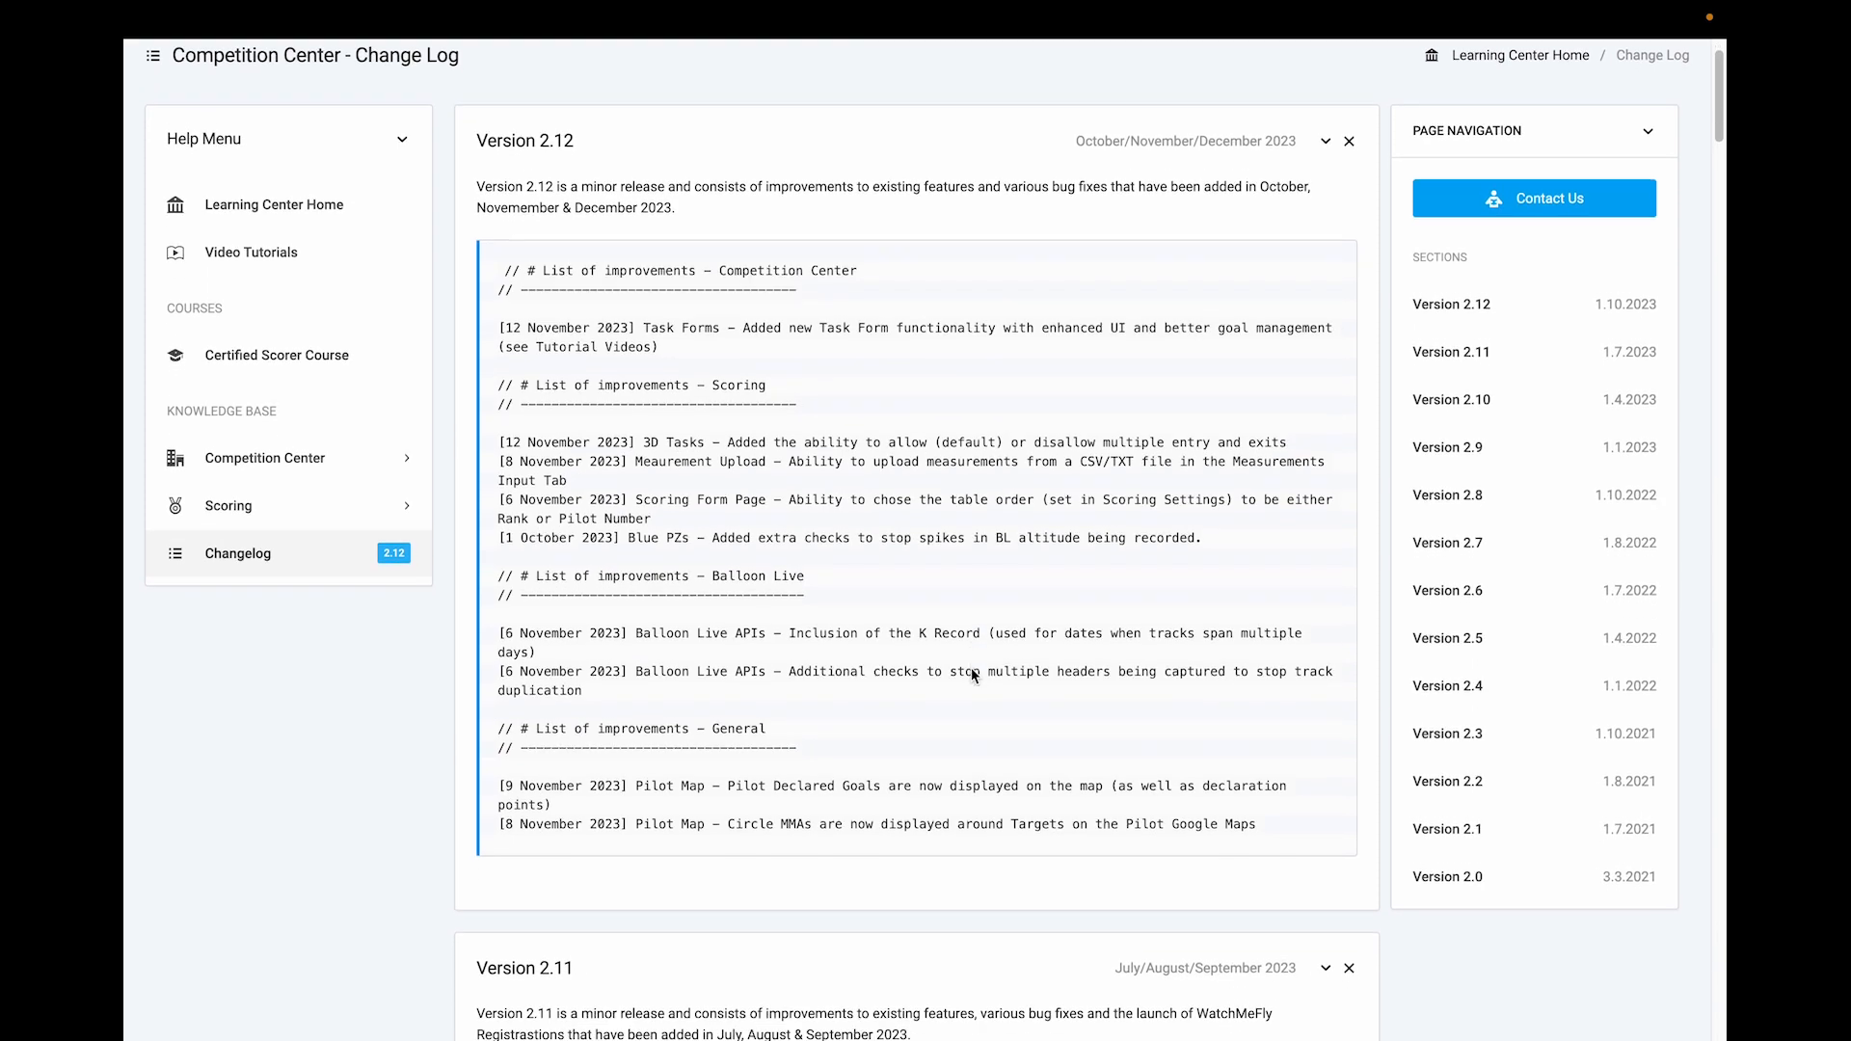
pyautogui.scroll(2, 970, 675)
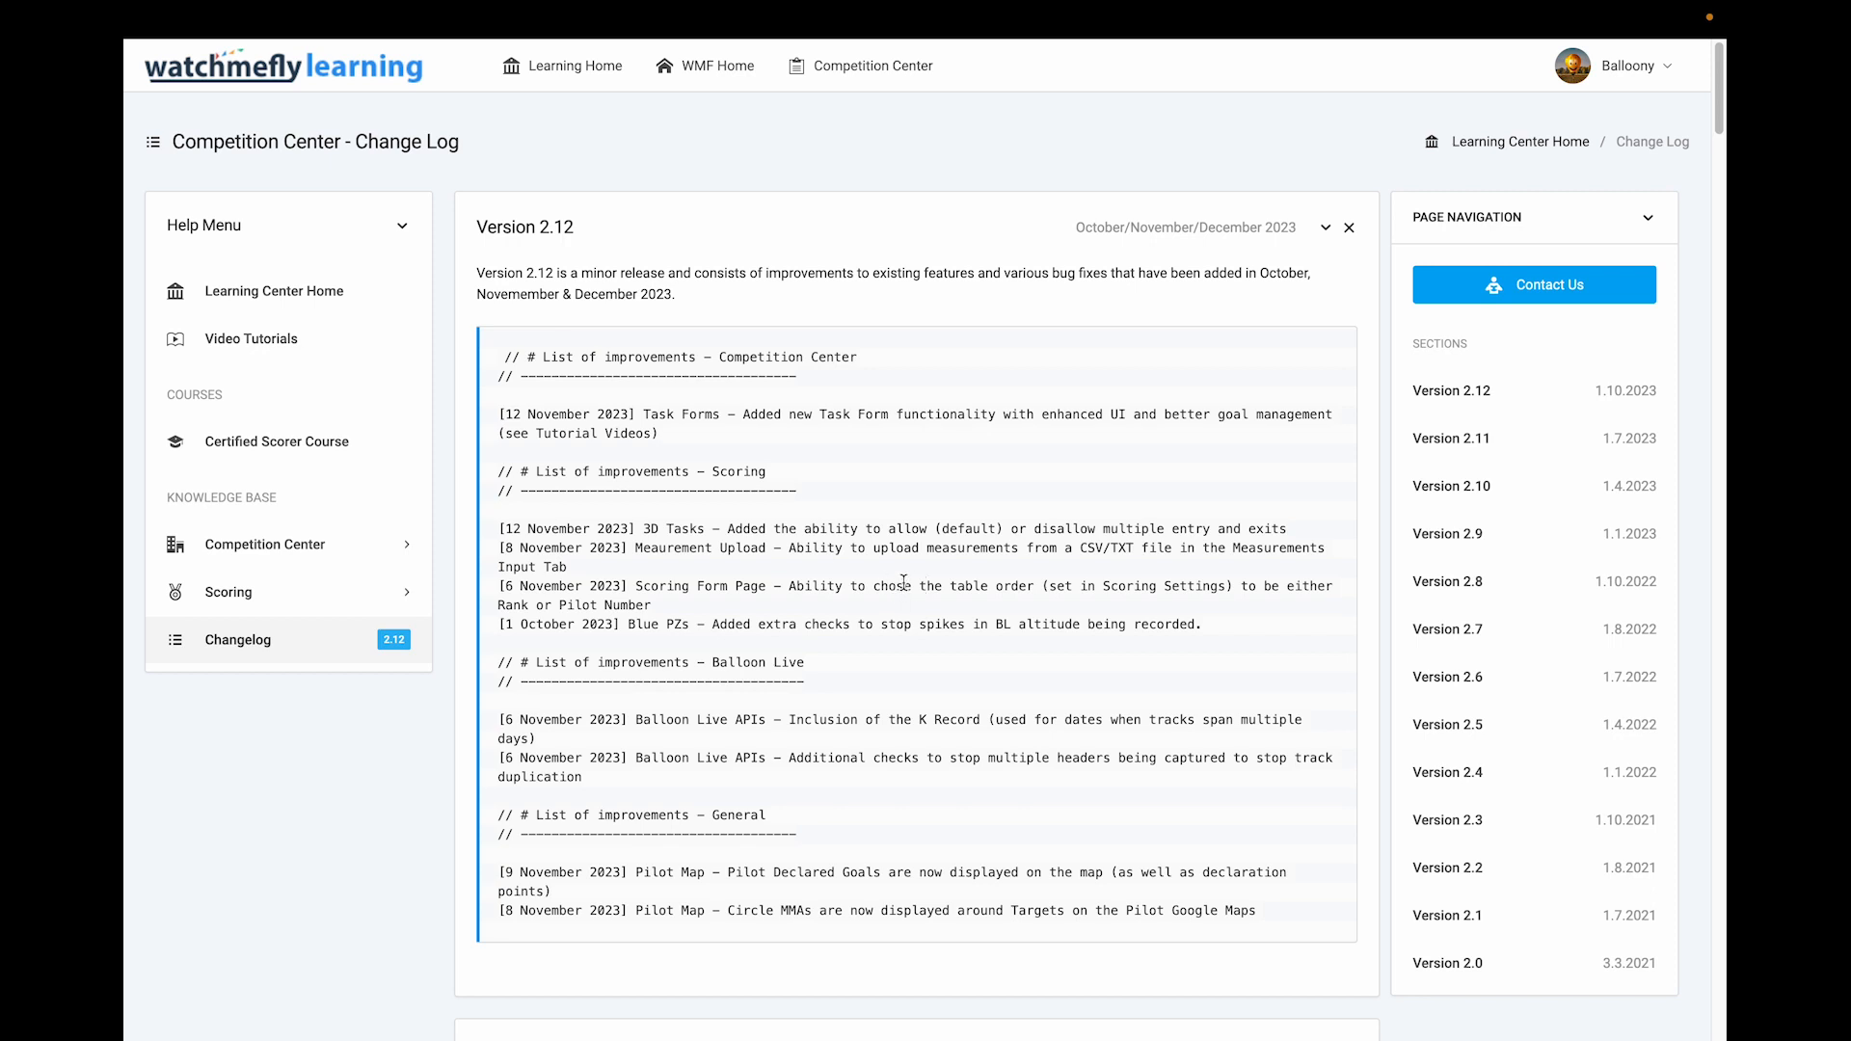
pyautogui.hotkey('ctrl', 'Tab')
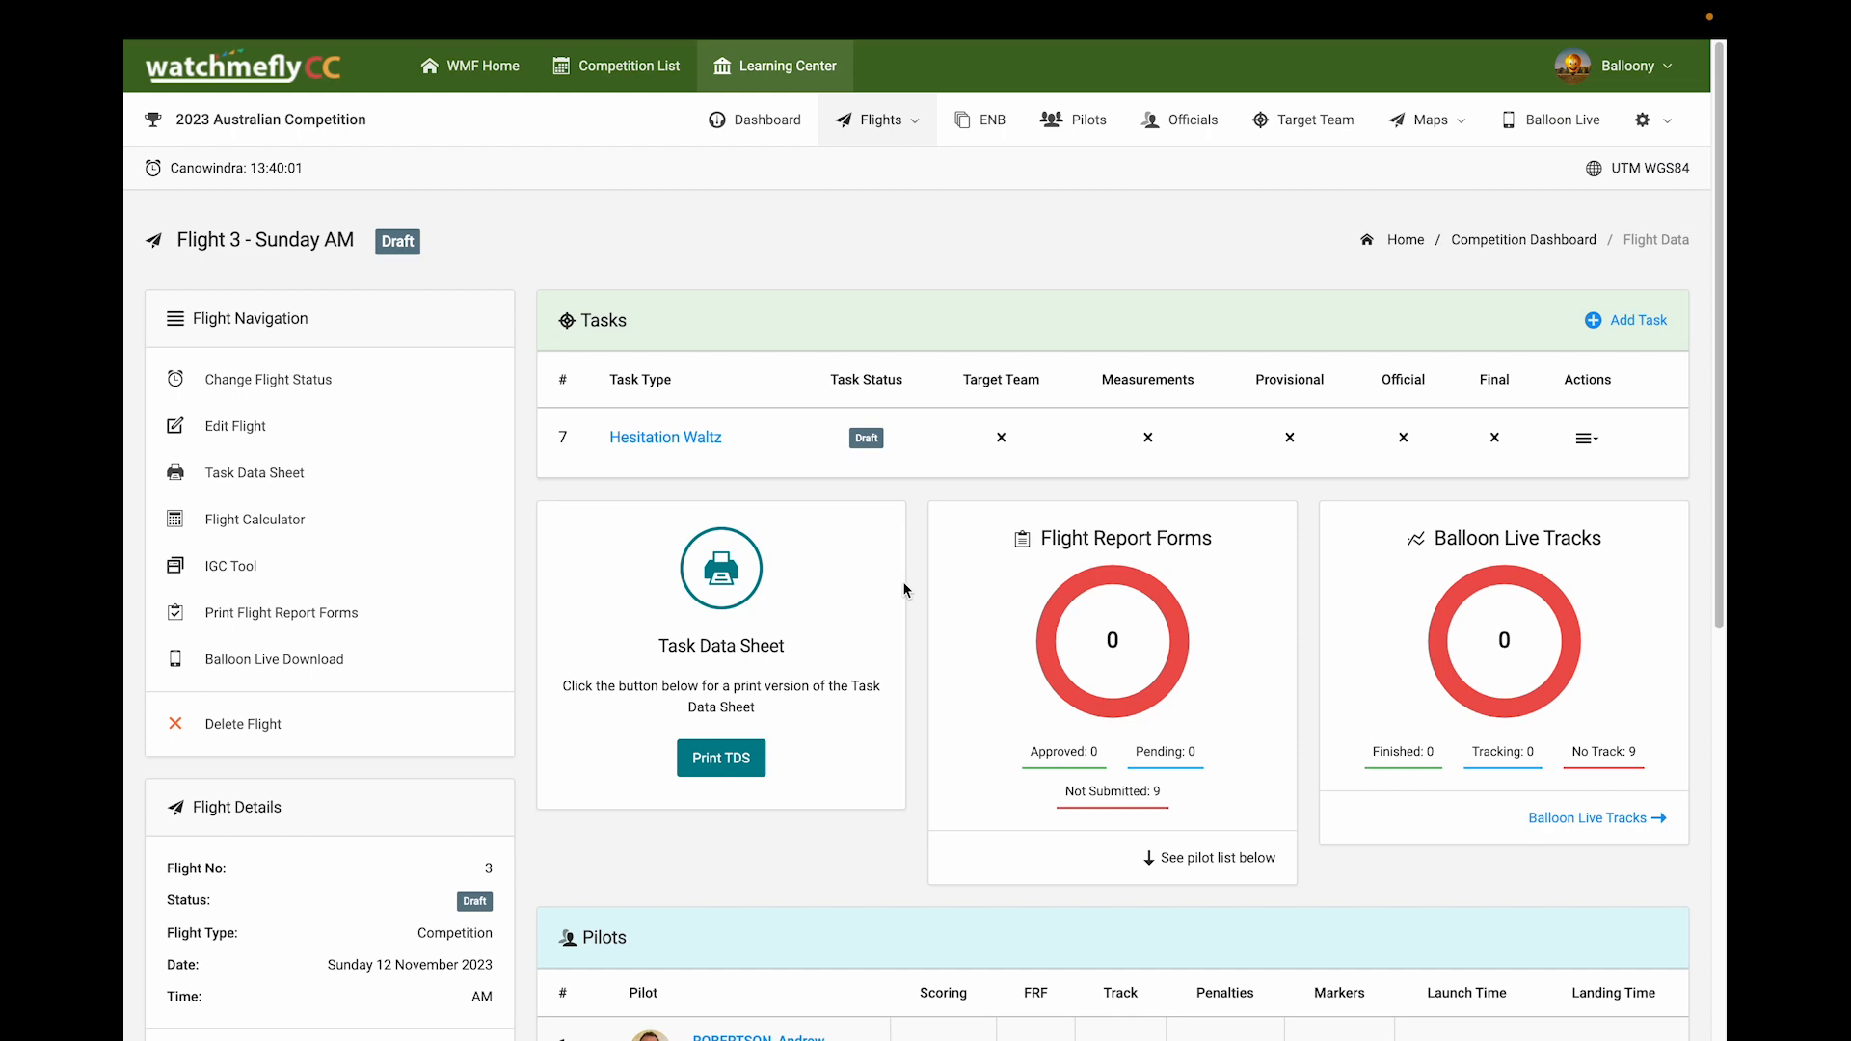